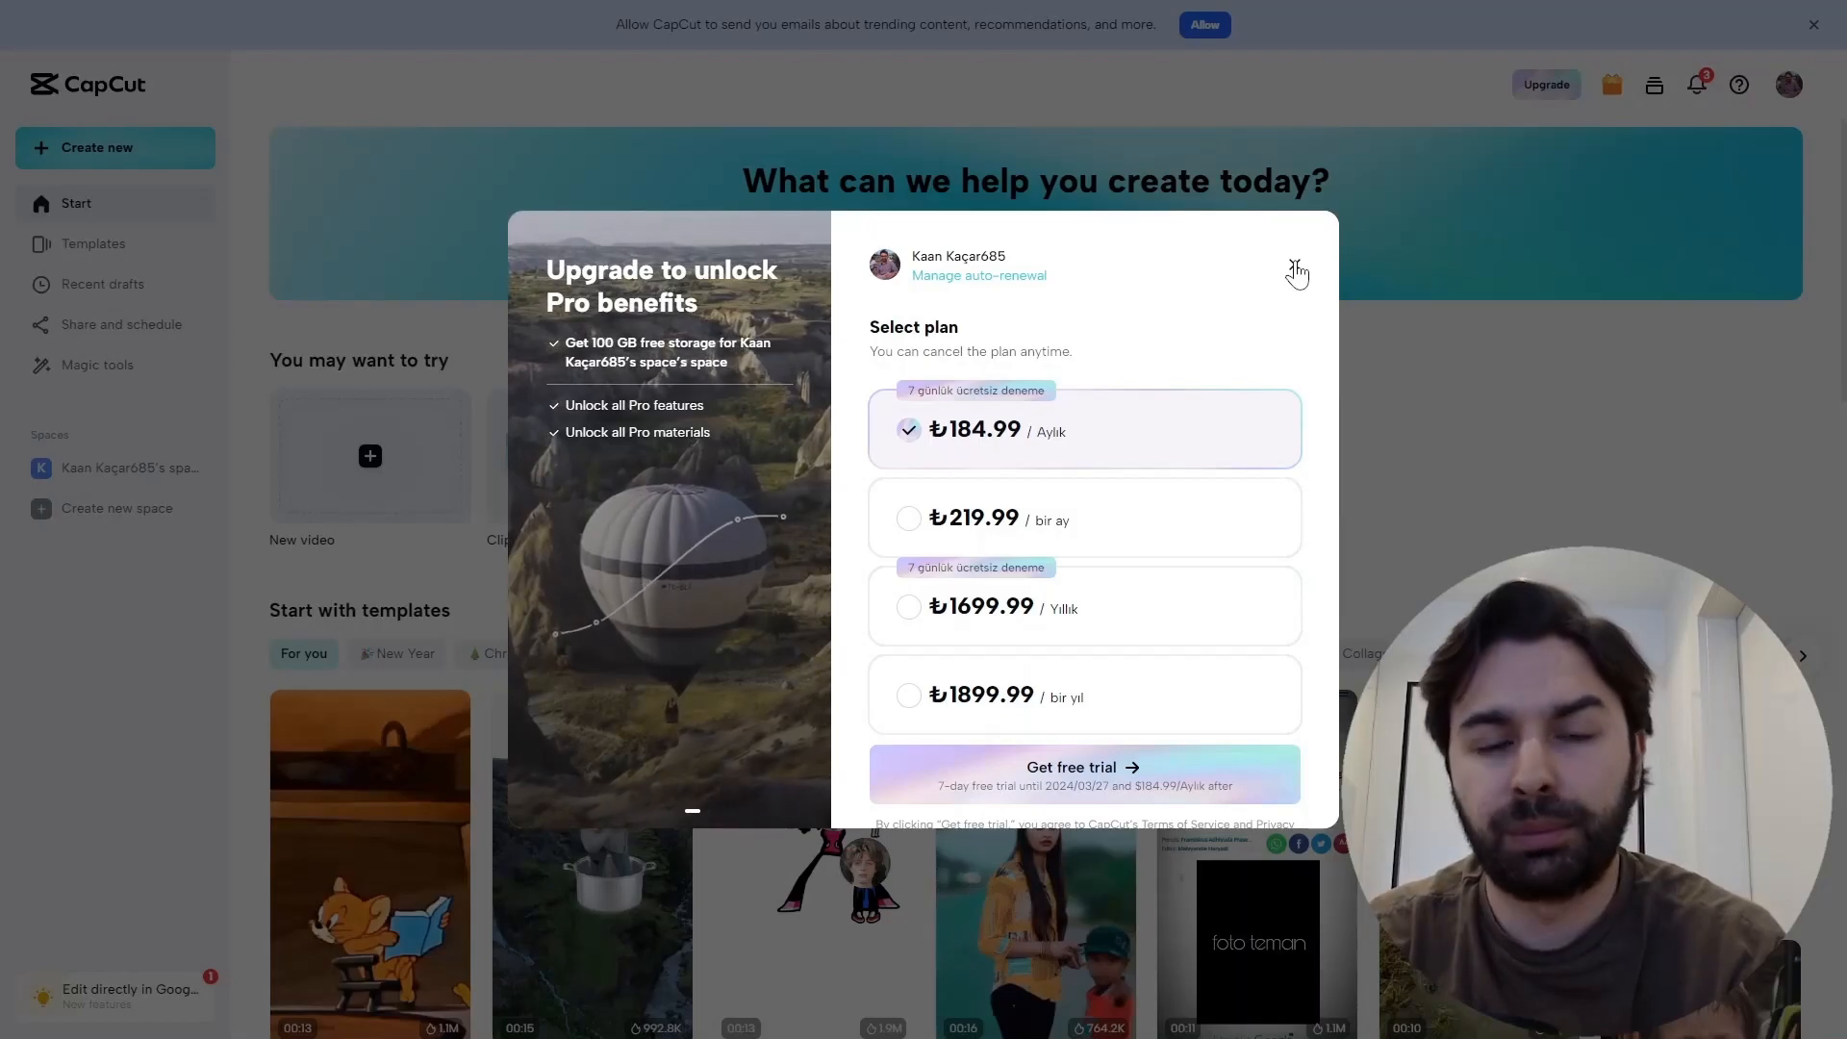
# - Dismiss the Pro upgrade offer and create a new video project with a blank canvas
pyautogui.click(1295, 270)
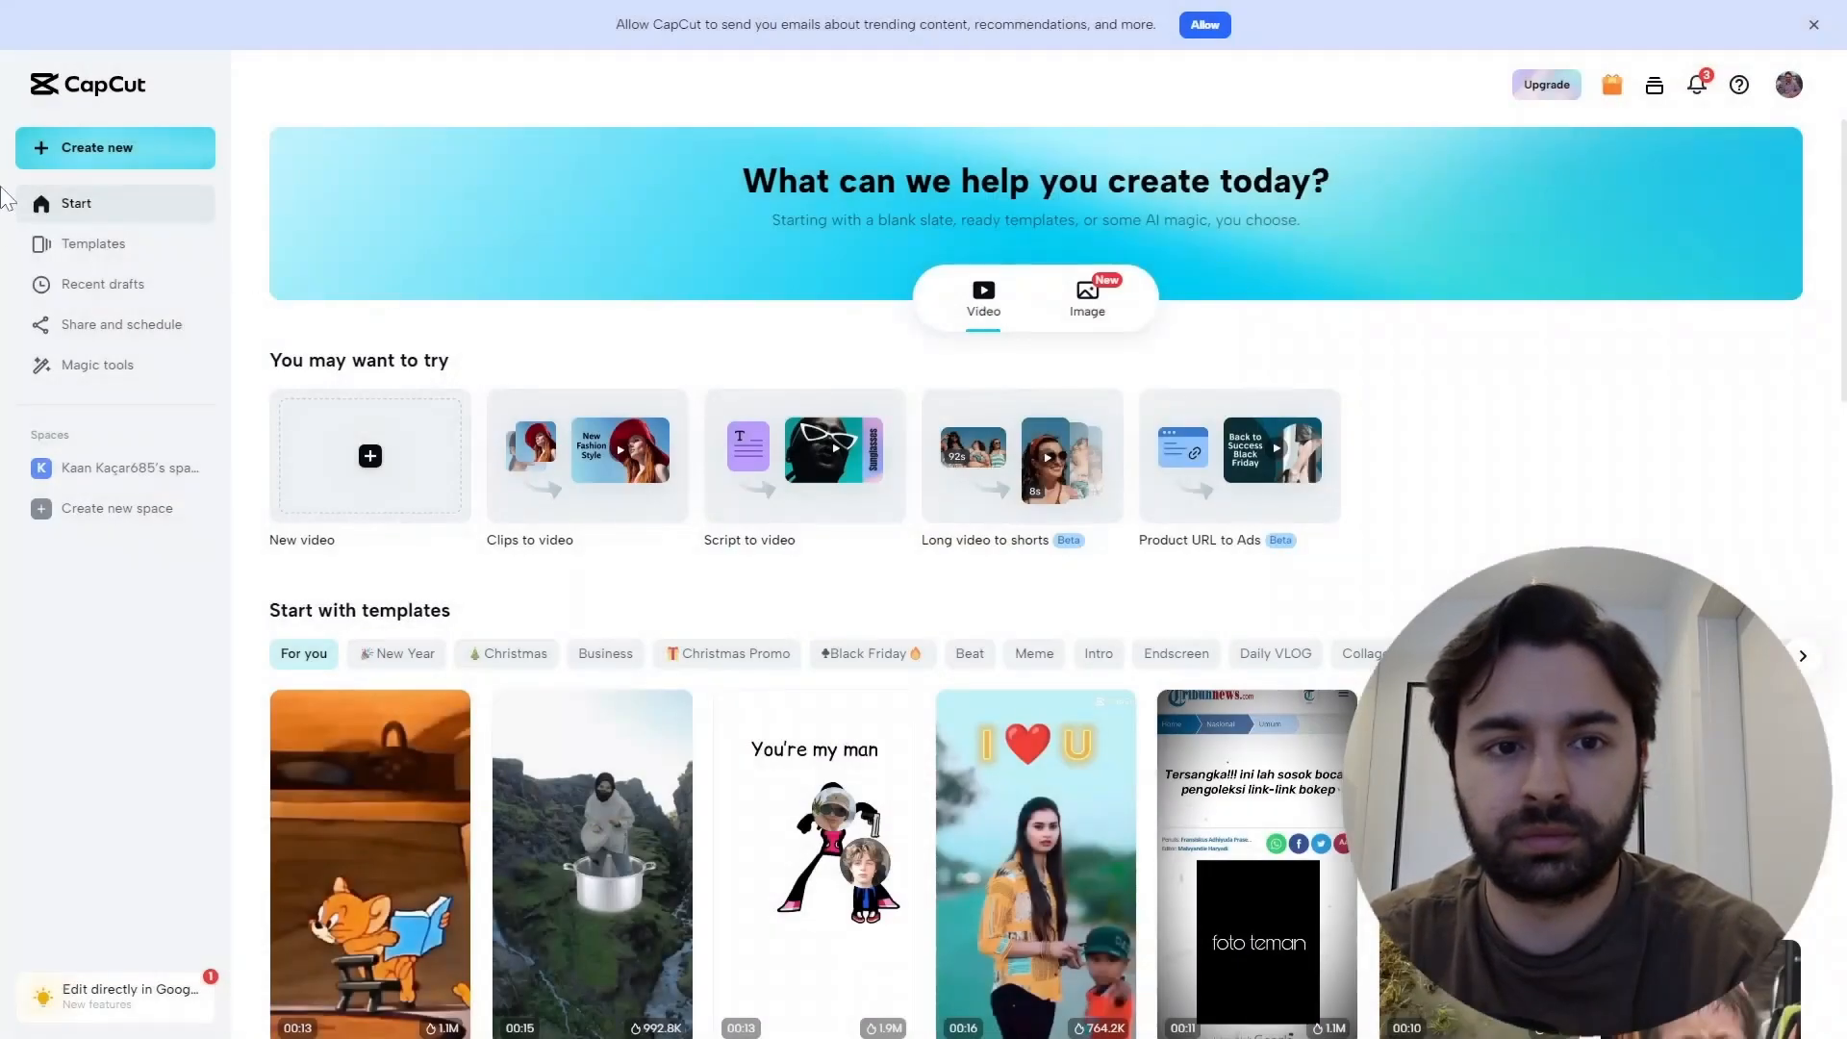
pyautogui.click(103, 161)
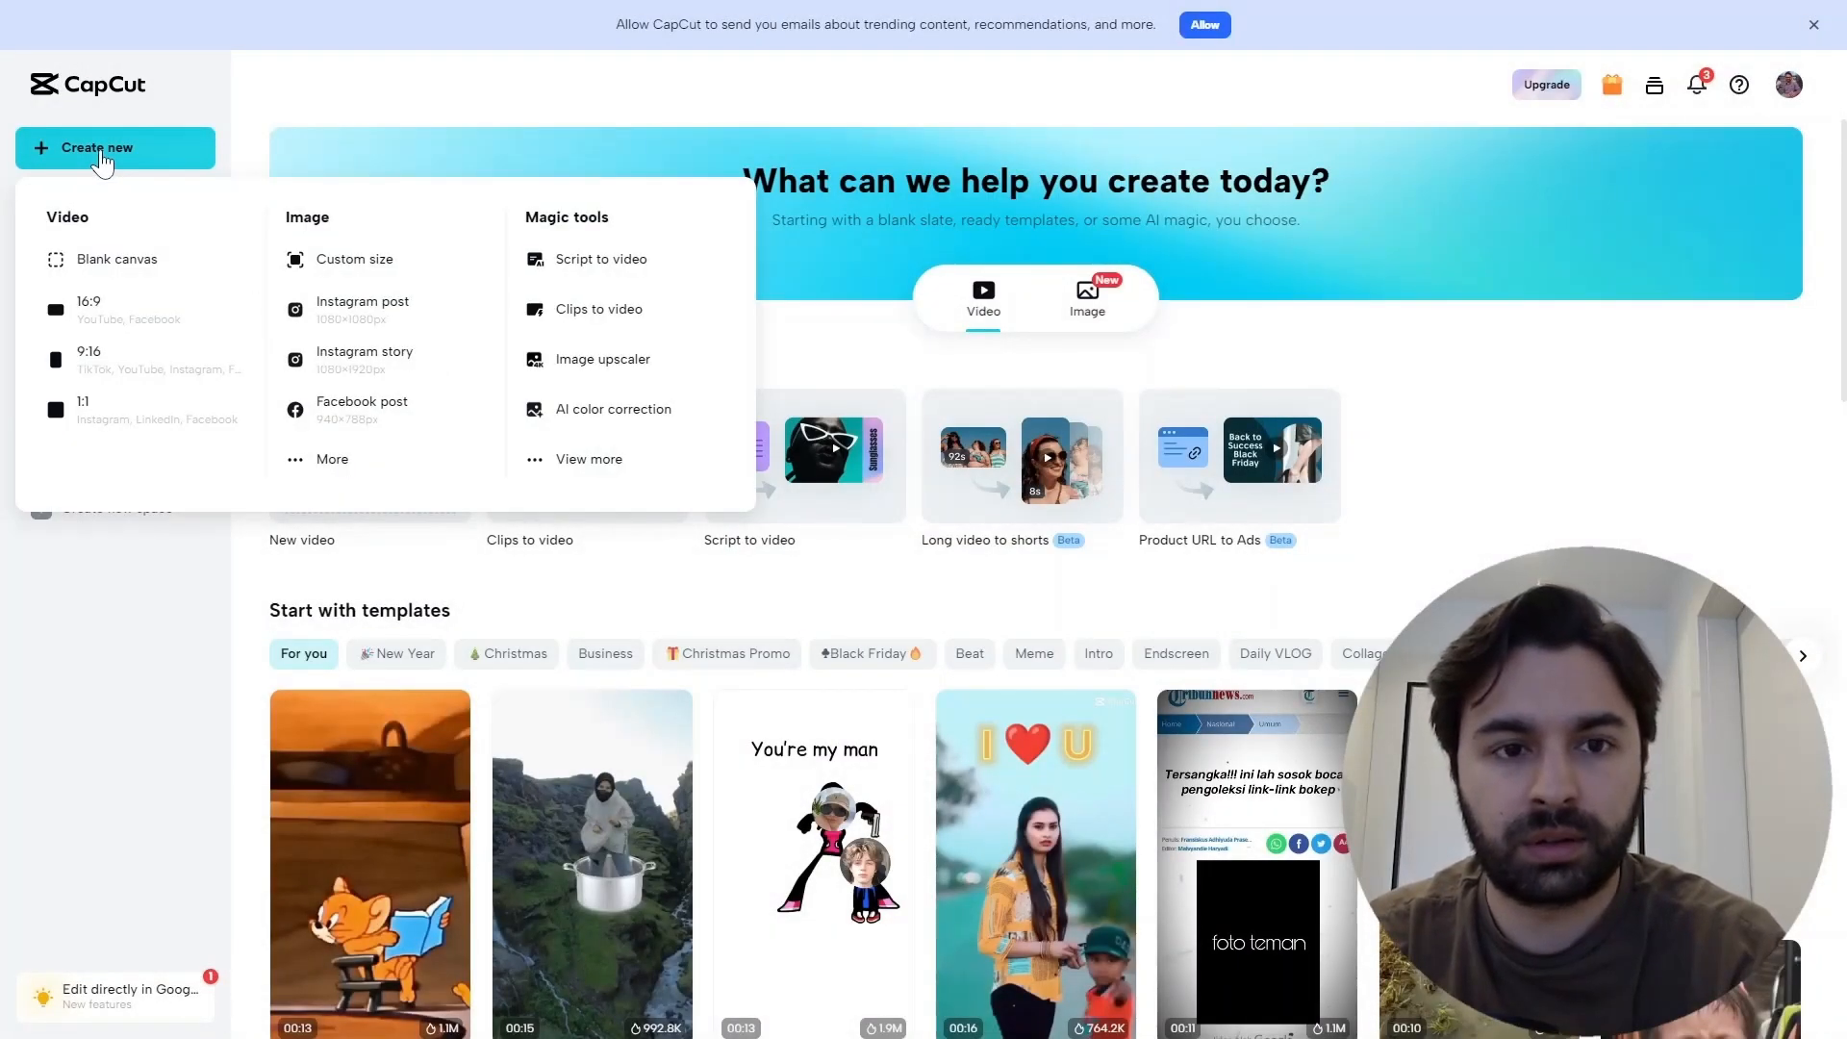
pyautogui.click(120, 270)
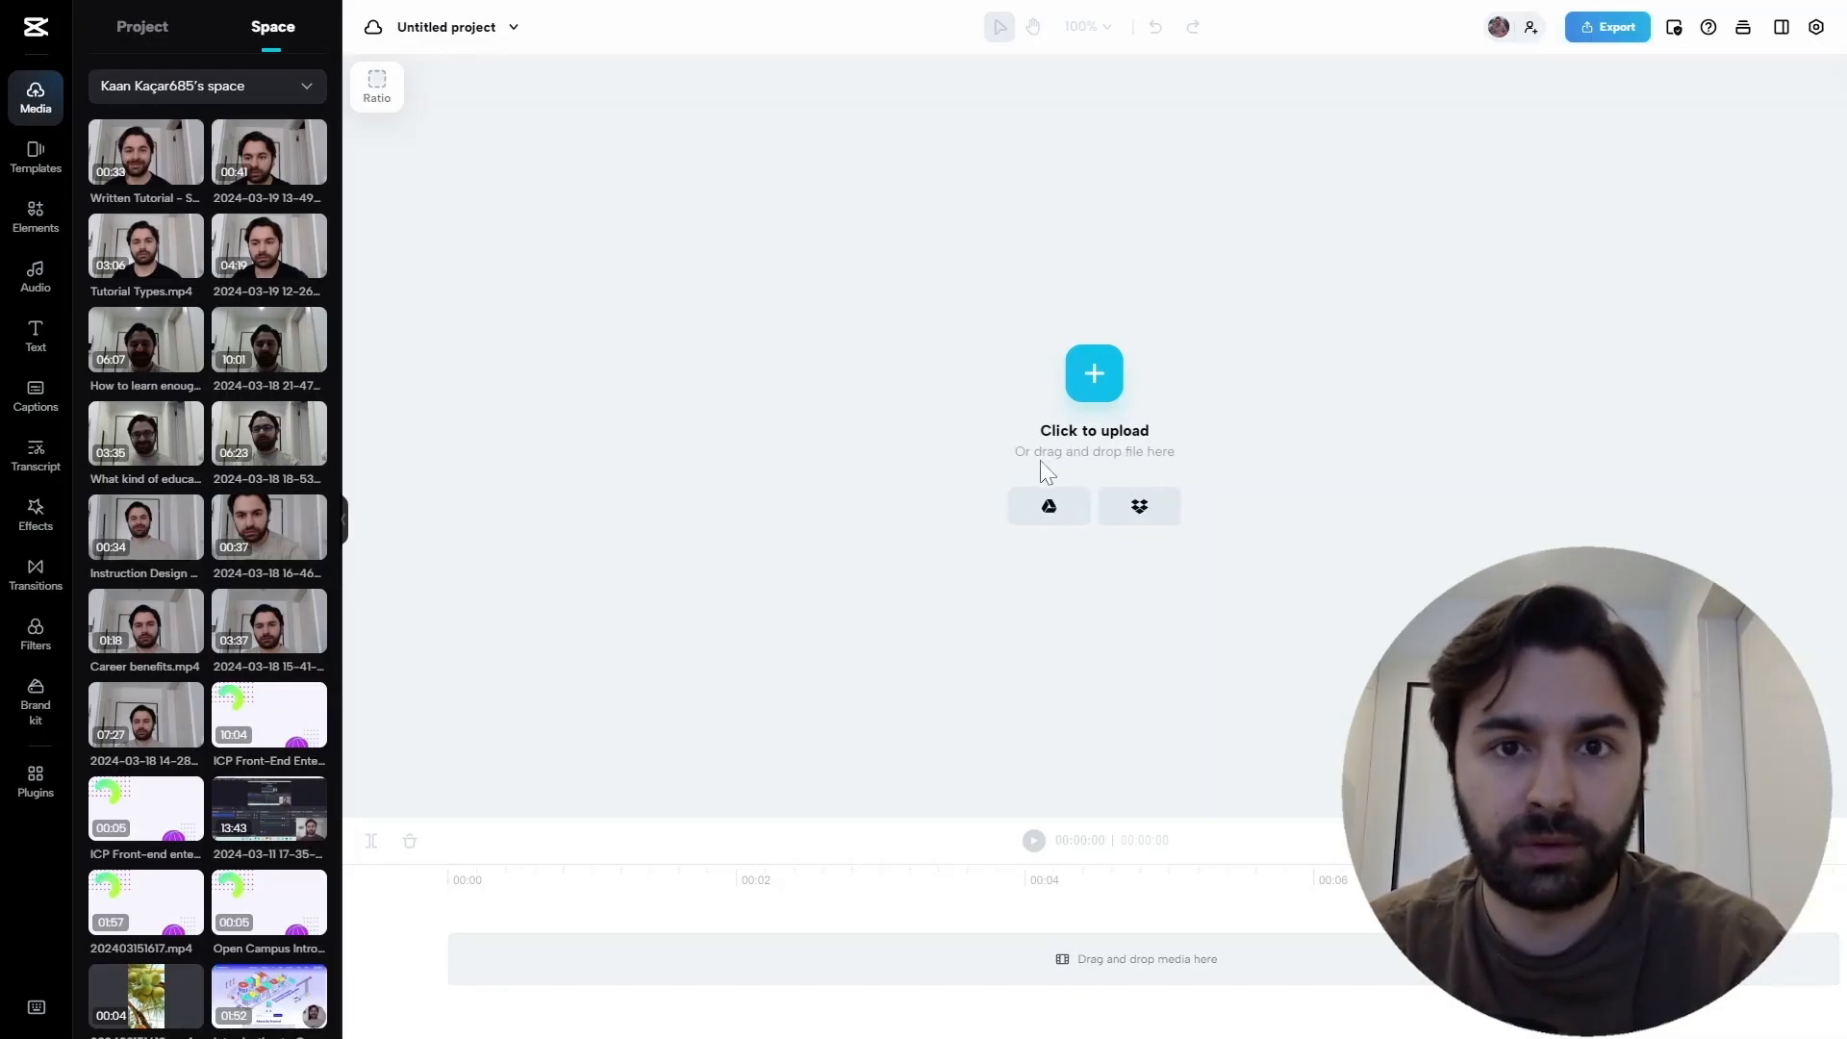
# - Add the Written Tutorial - Summary video.mp4 clip from the space's media to the timeline
pyautogui.click(137, 35)
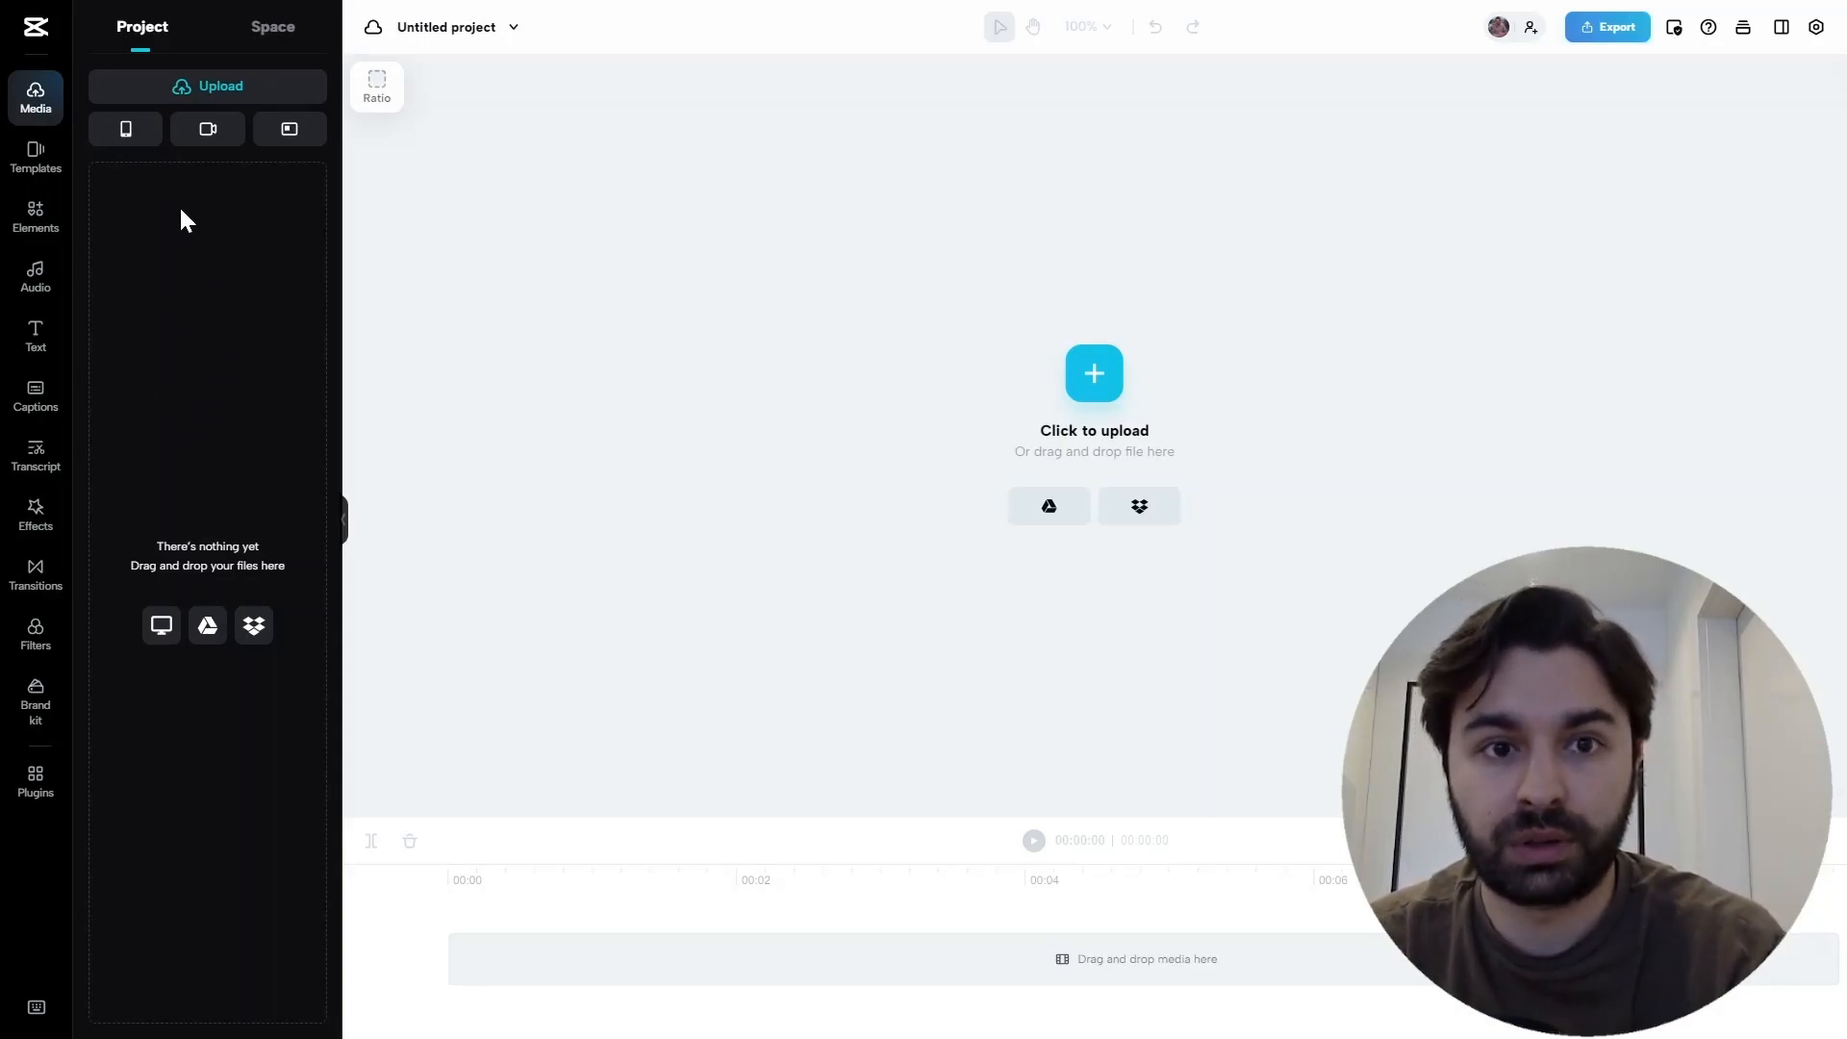
pyautogui.click(279, 29)
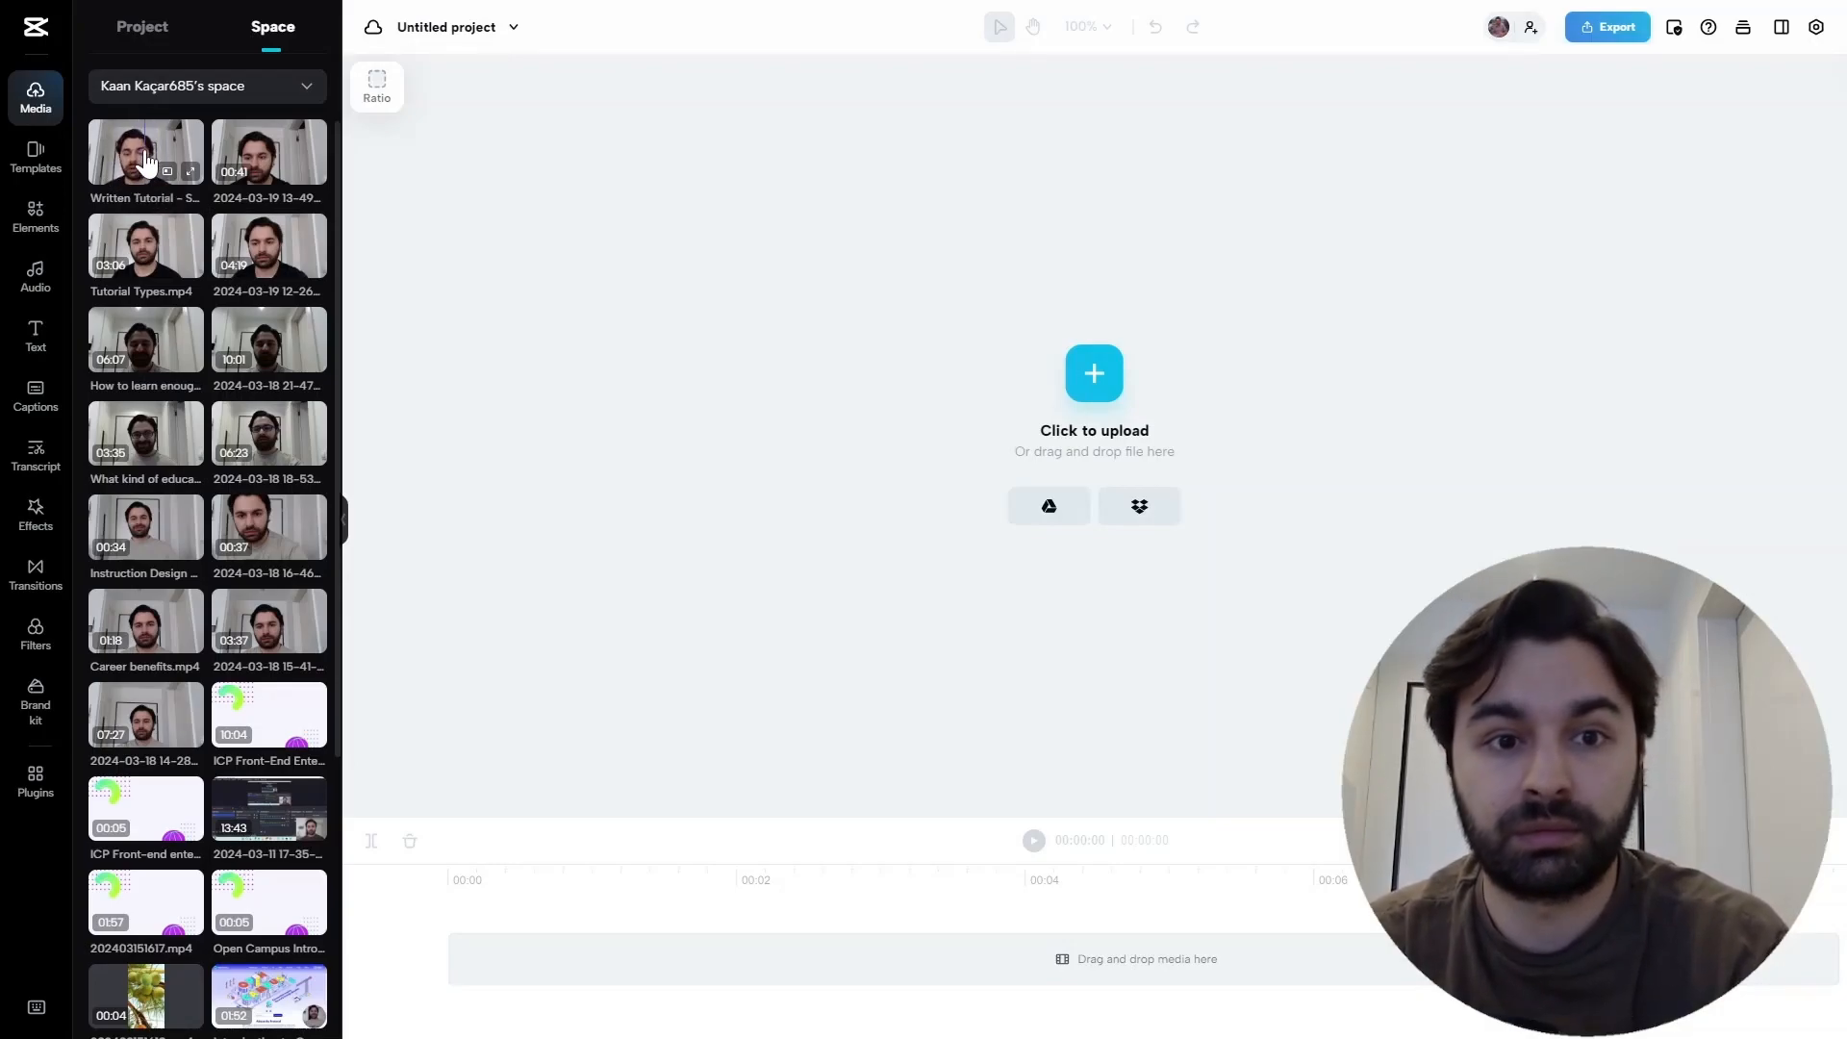
pyautogui.click(146, 161)
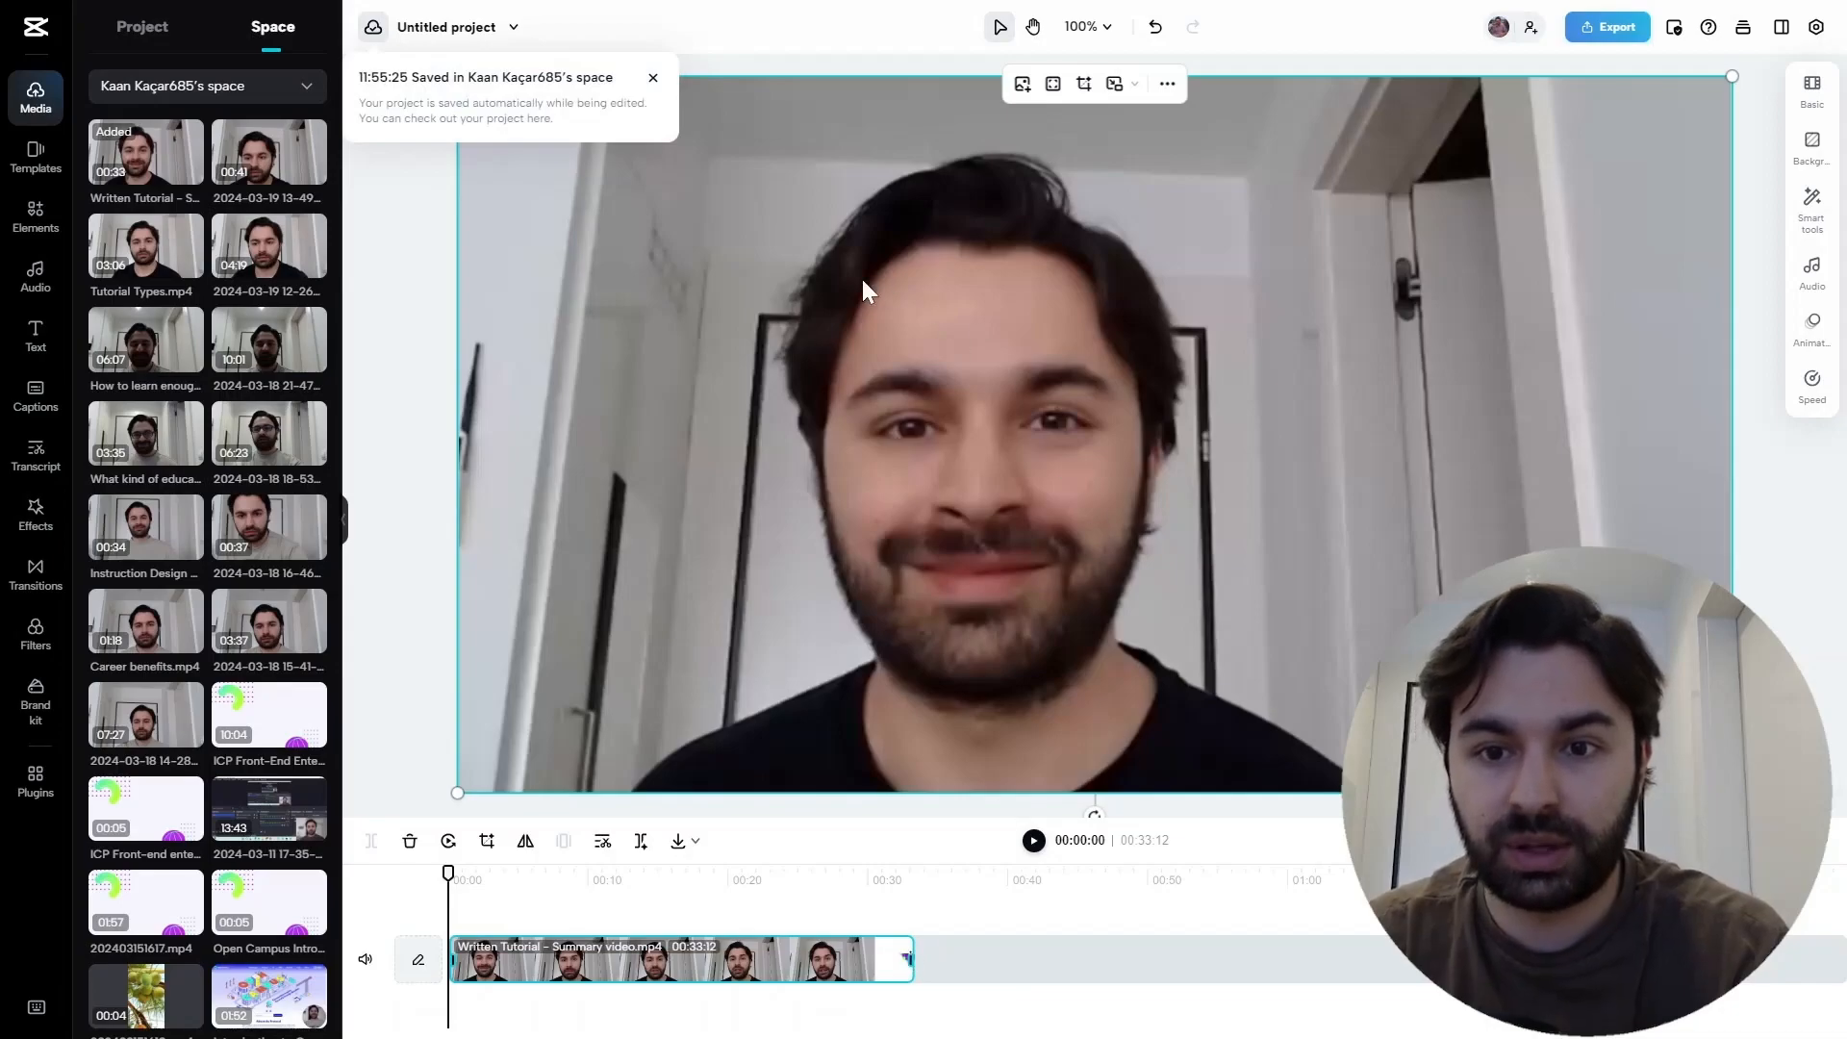
# - Split the clip at 00:01:05, delete its opening piece, and play the trimmed video from the start
pyautogui.click(1034, 842)
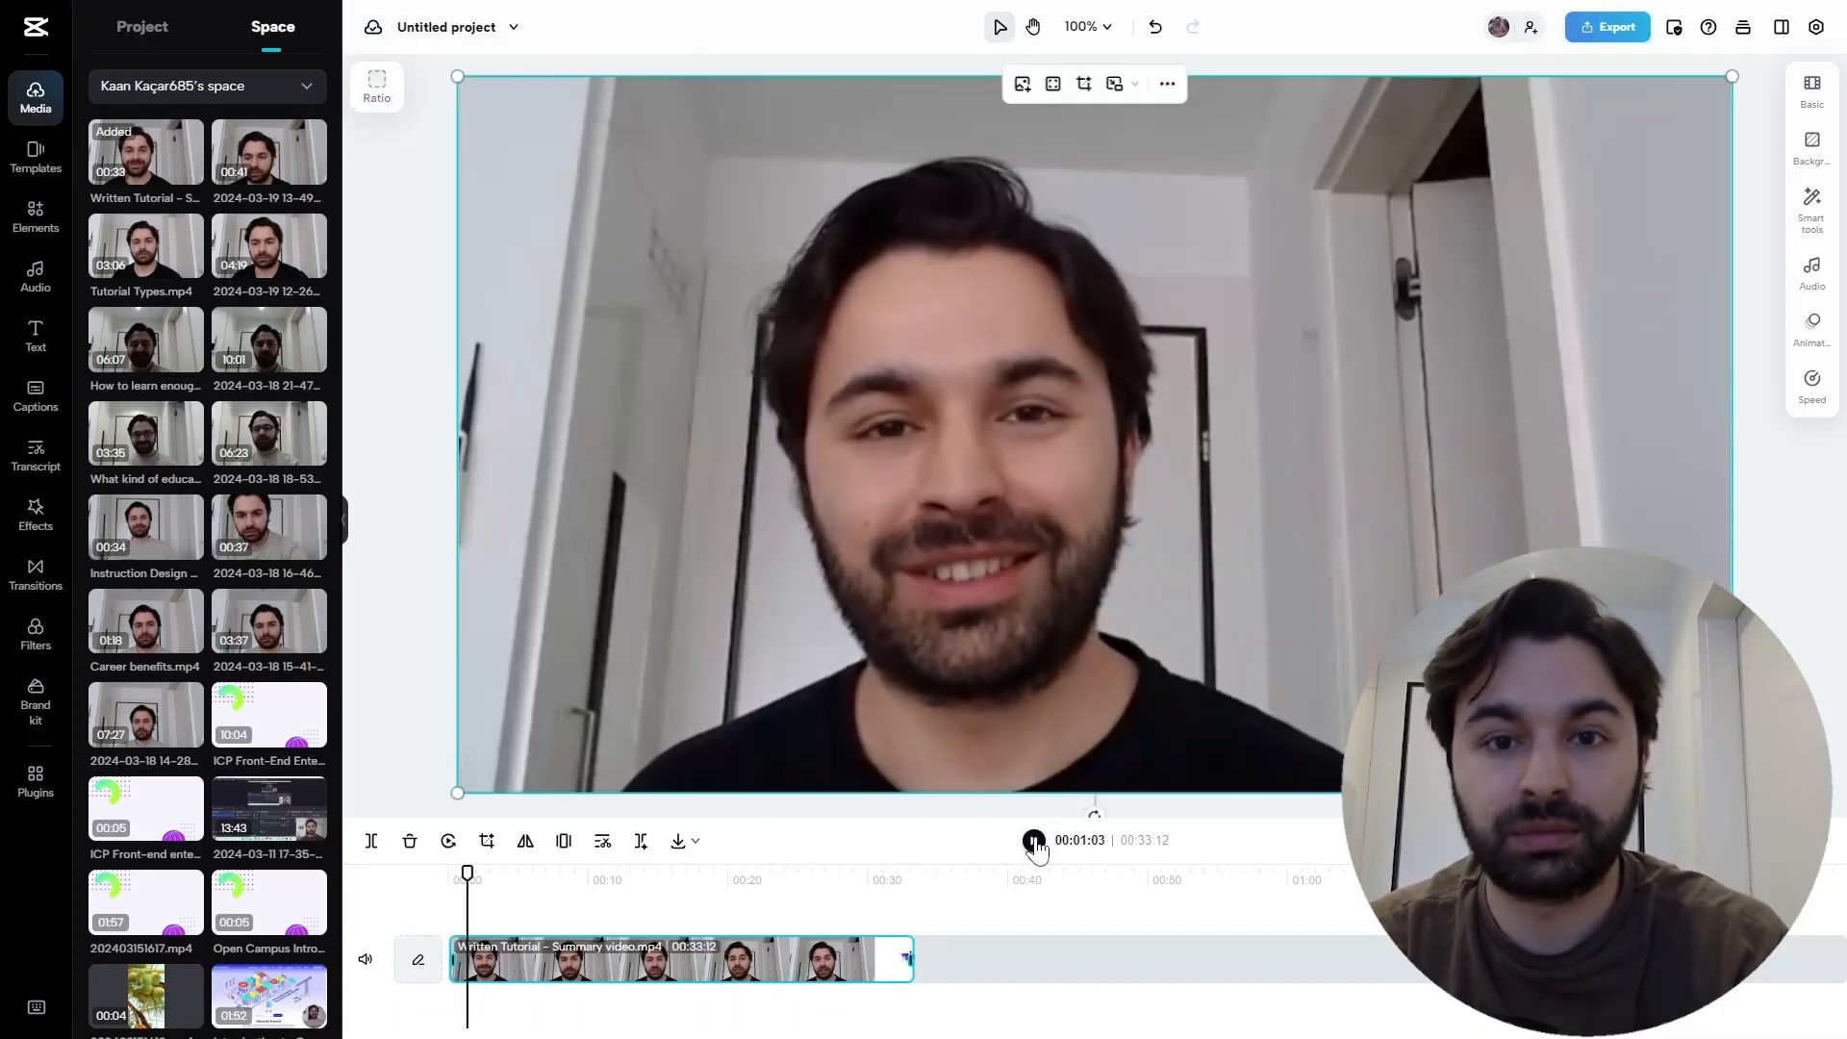
pyautogui.click(1034, 842)
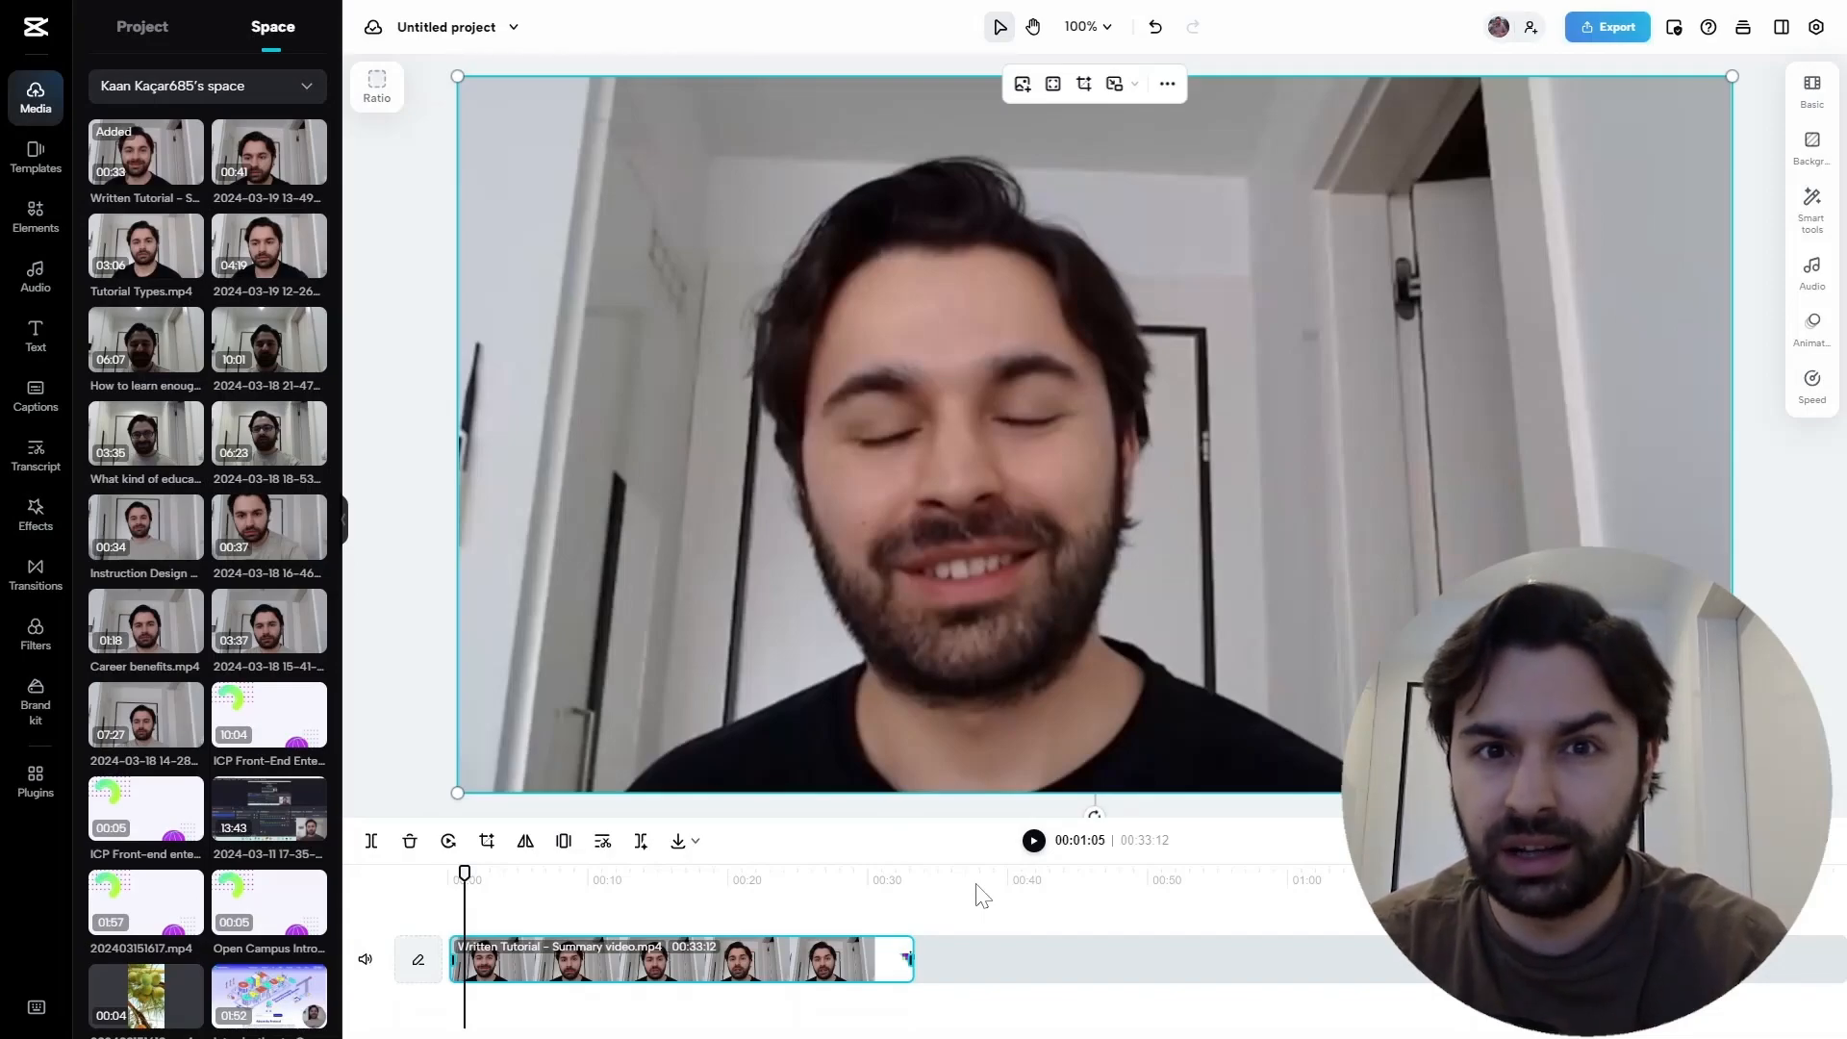
pyautogui.click(373, 842)
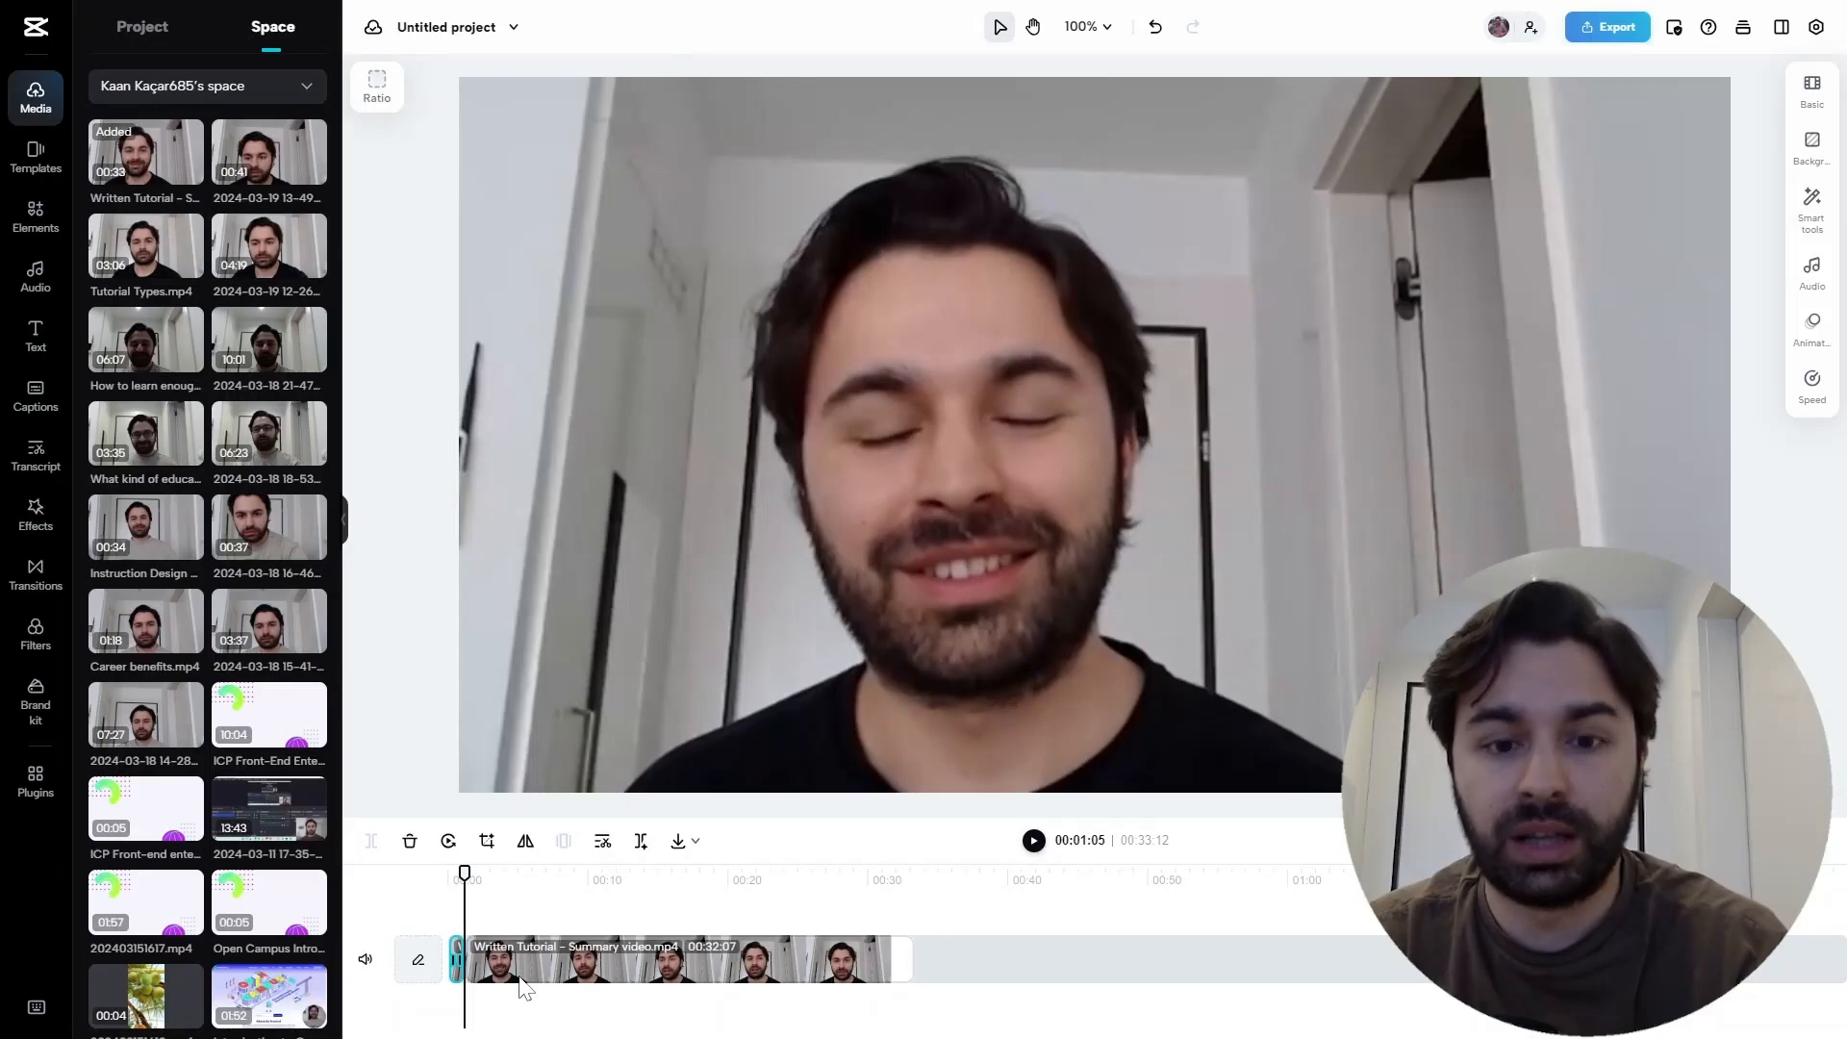
pyautogui.click(524, 986)
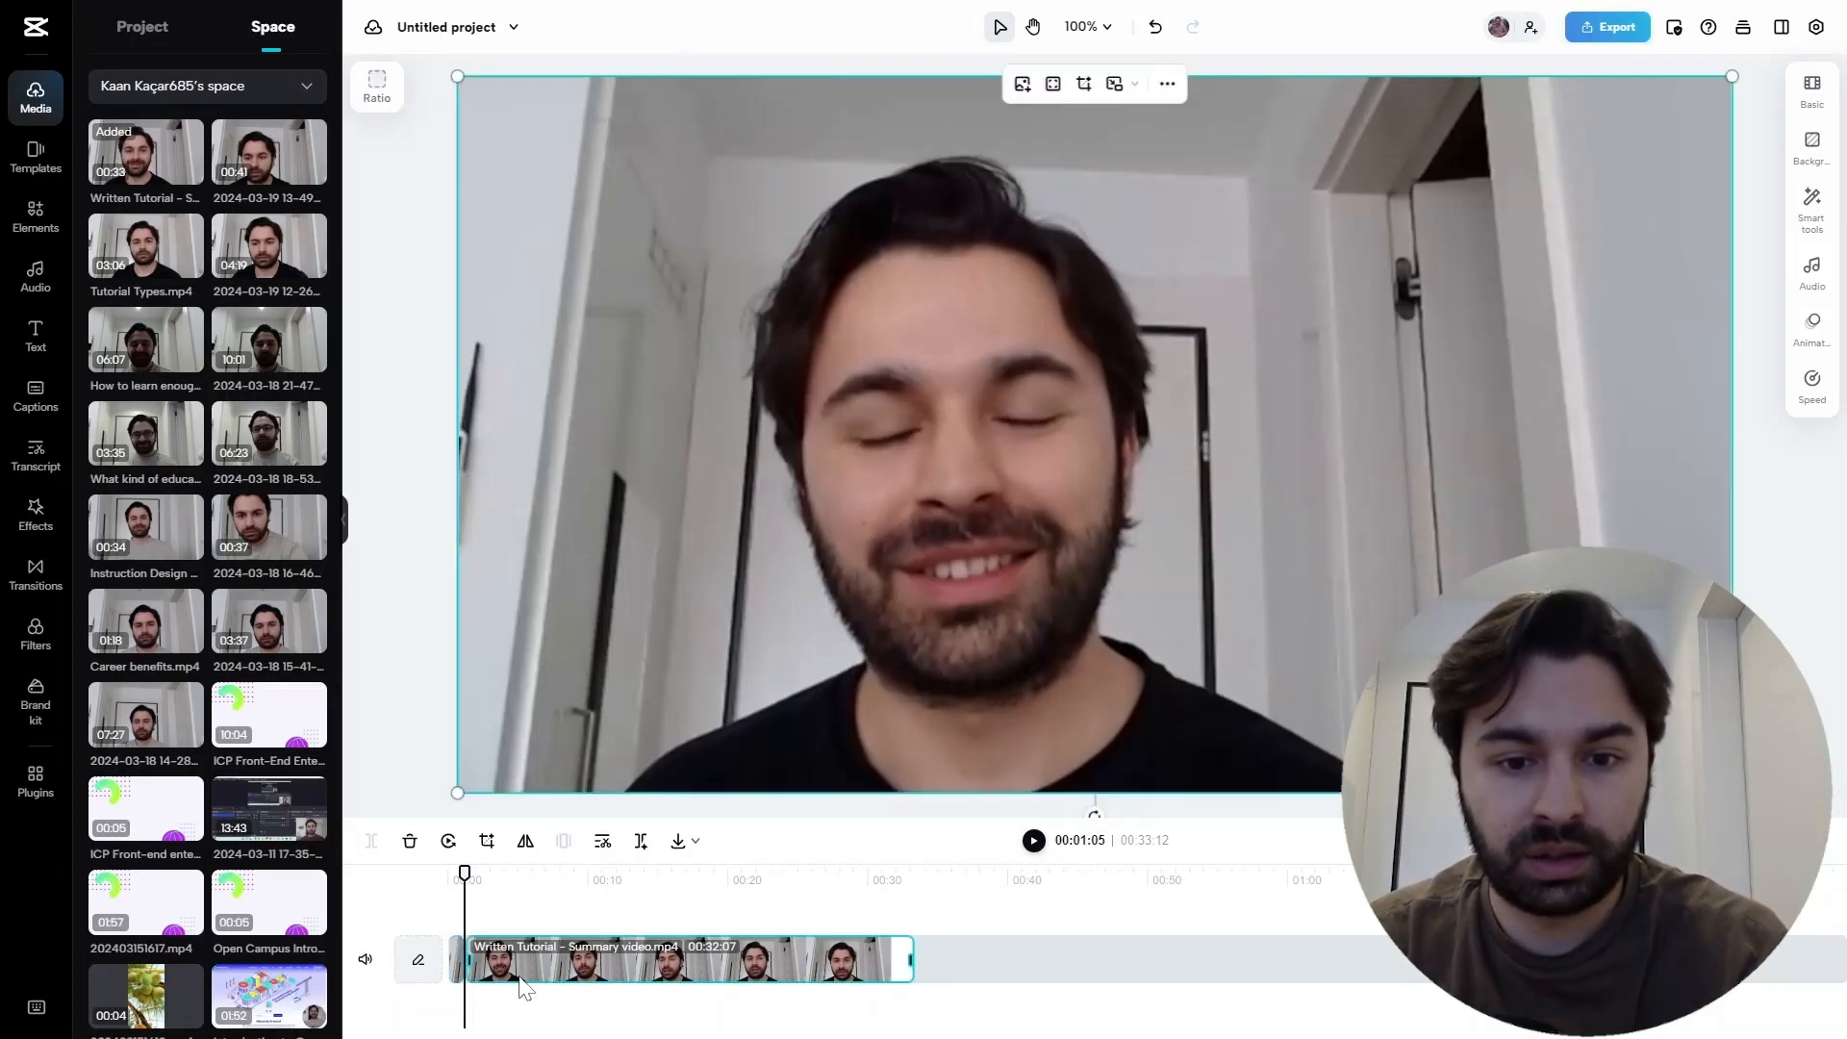
pyautogui.click(458, 960)
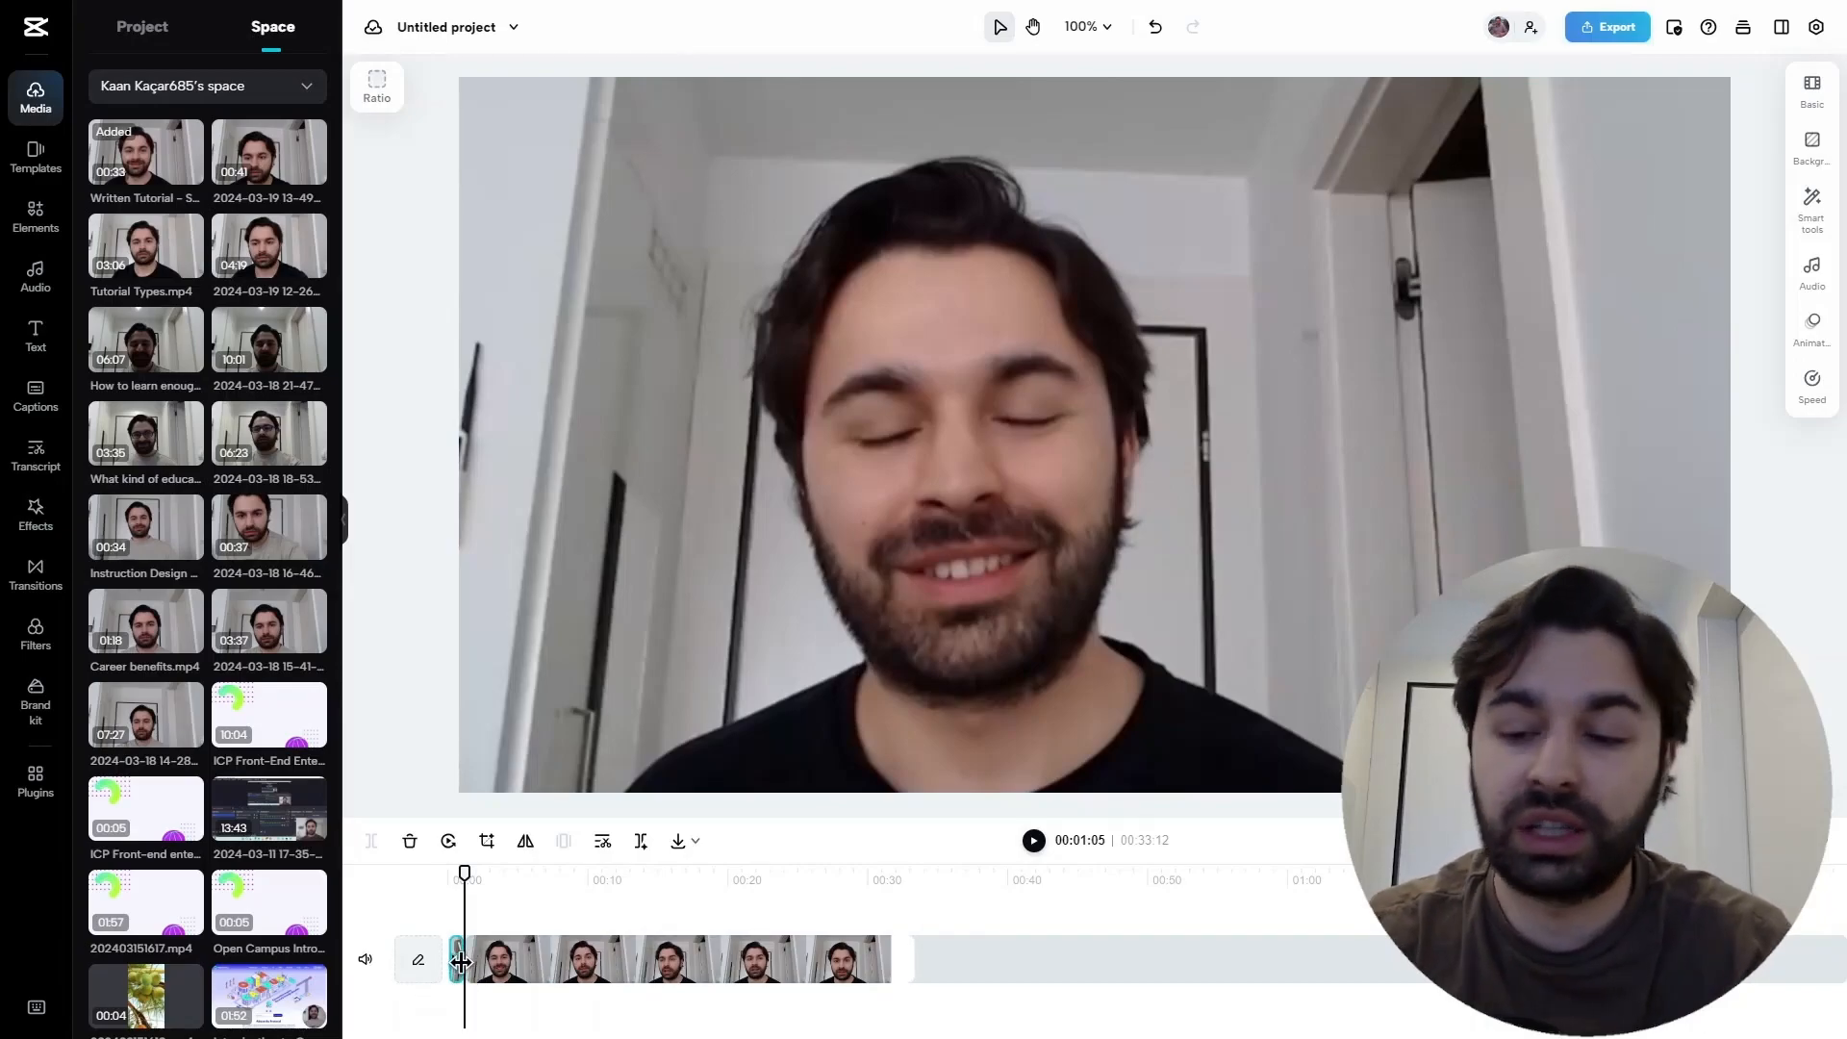
pyautogui.press('Delete')
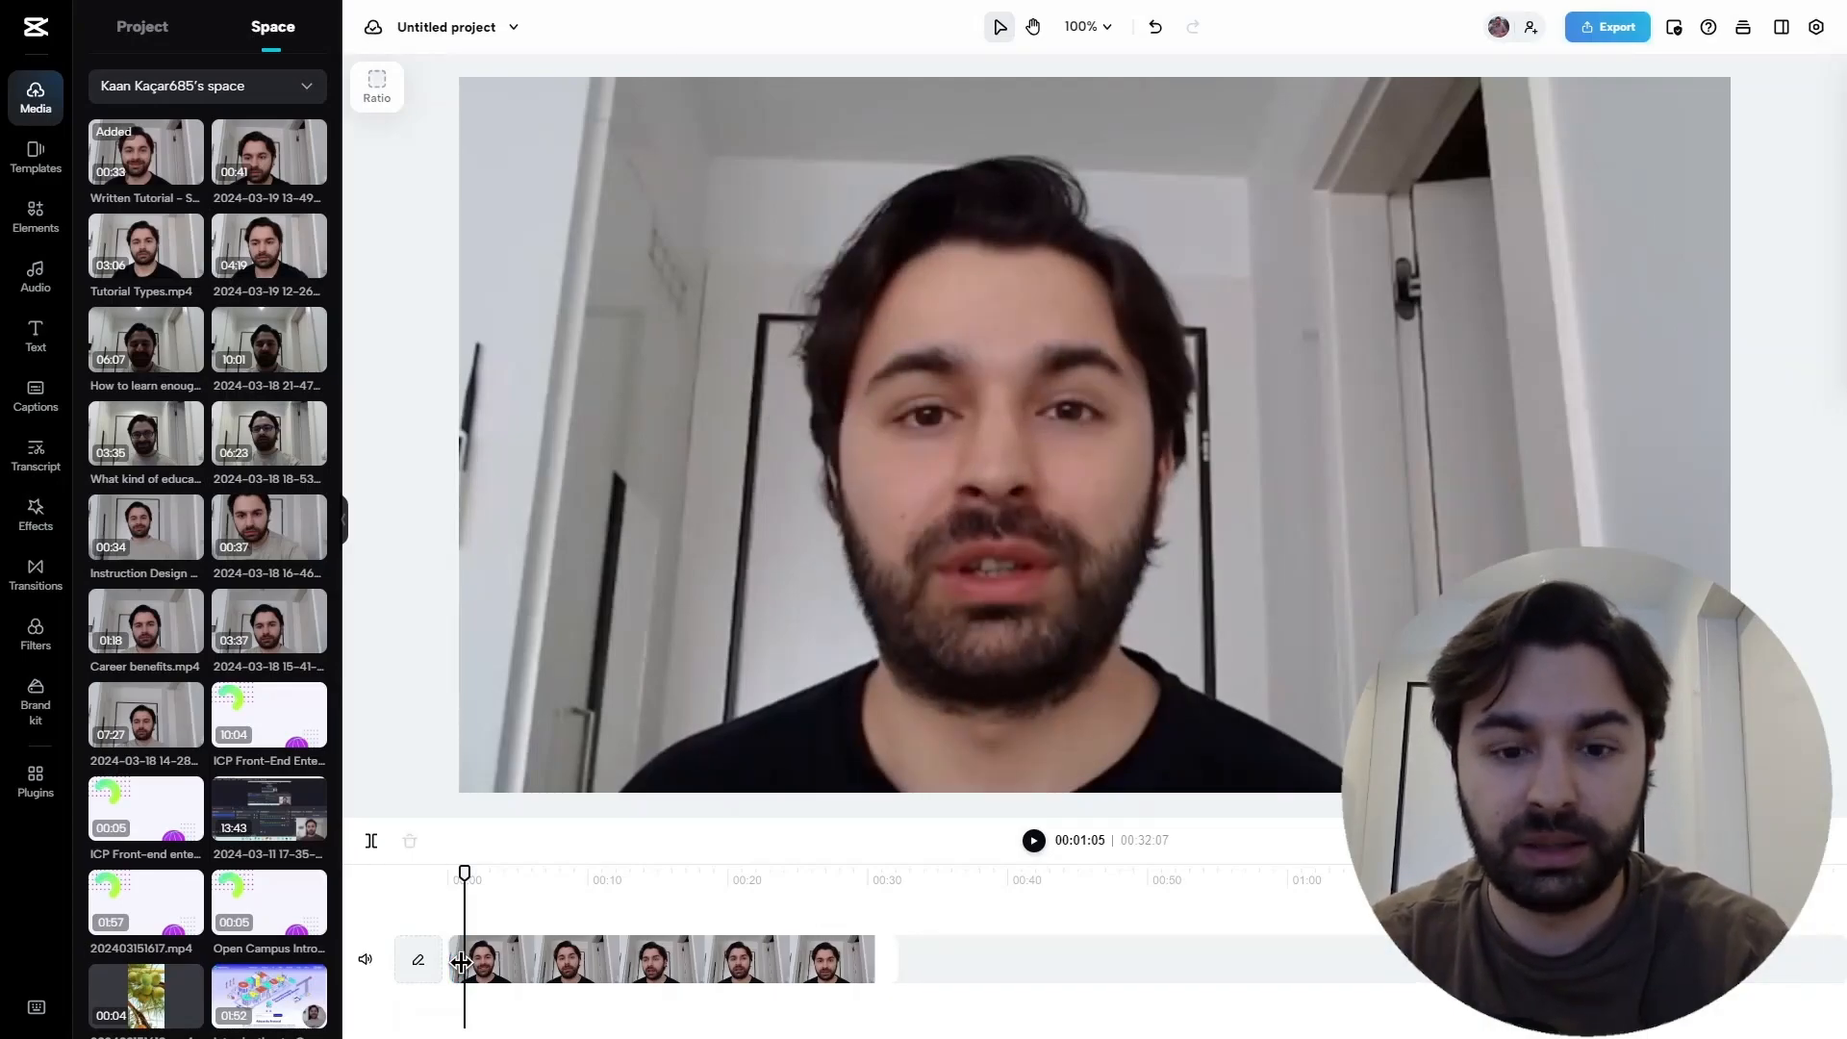
pyautogui.moveTo(465, 874); pyautogui.dragTo(444, 869)
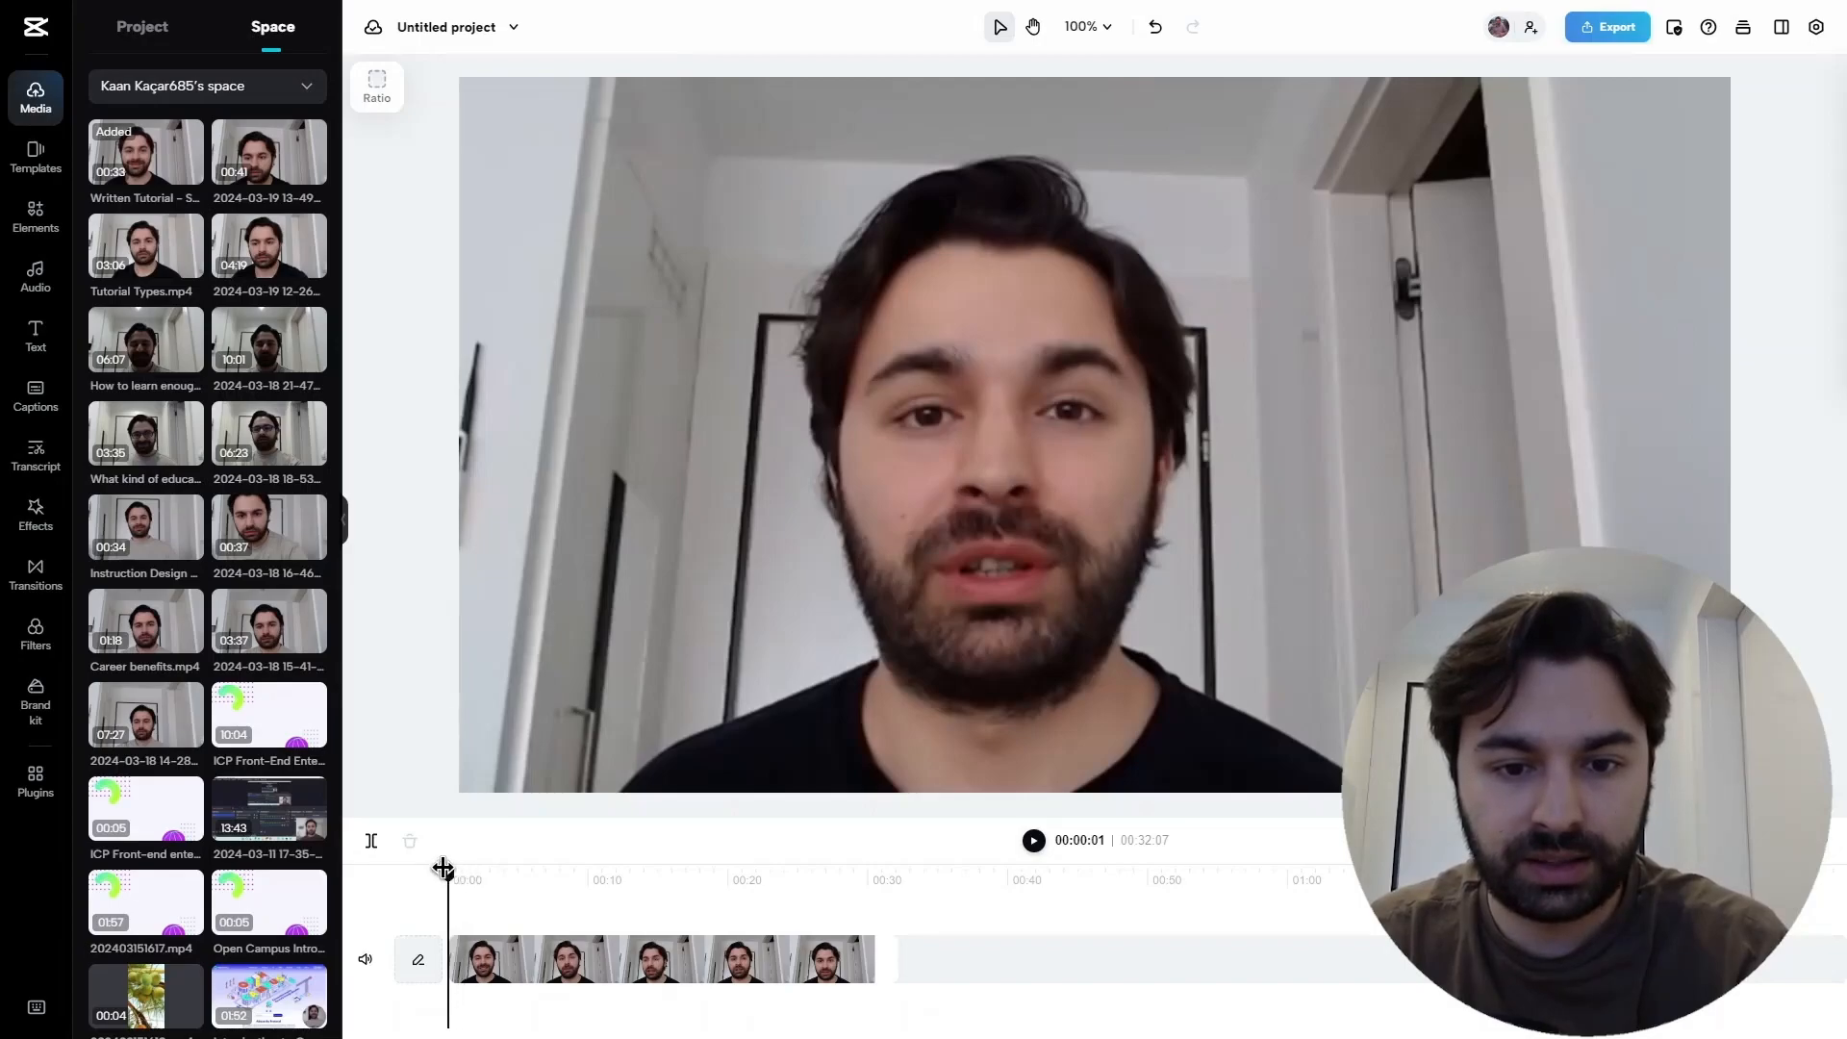
pyautogui.click(1033, 842)
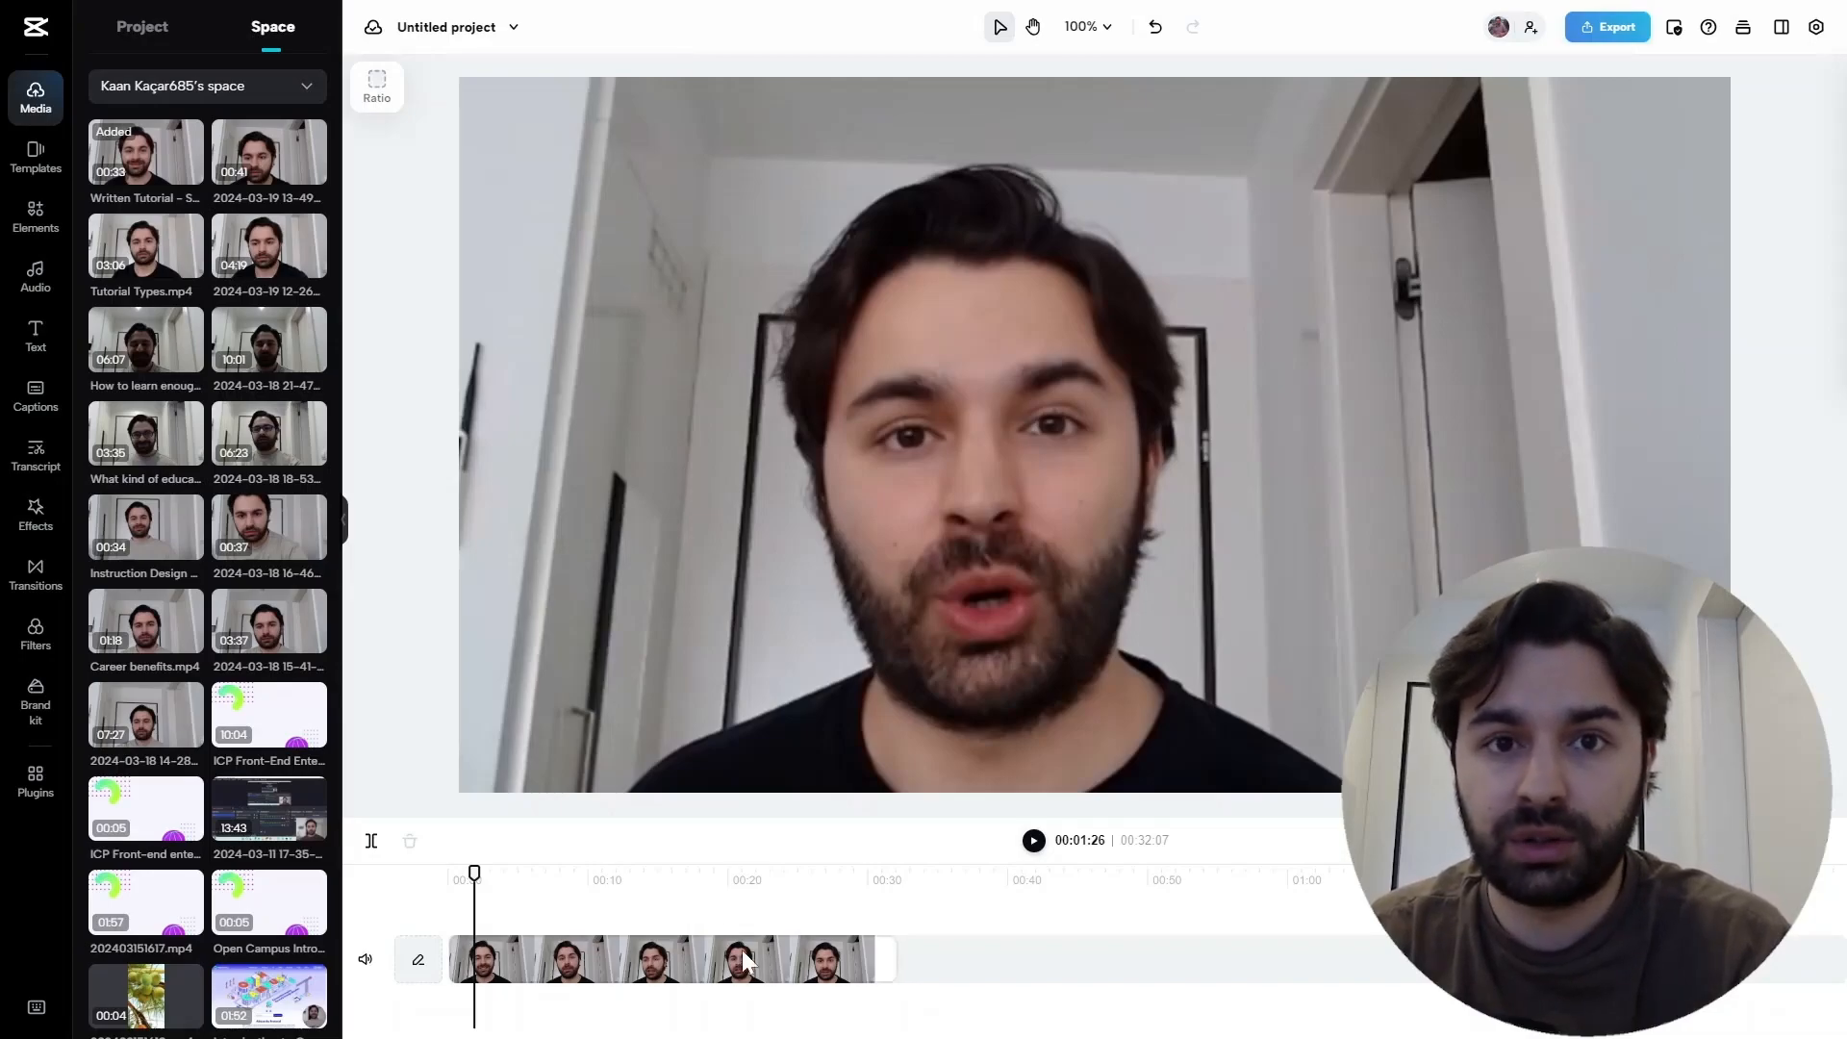
# - Transcribe the trimmed clip for transcript-based editing with English (US) as the media language
pyautogui.click(612, 962)
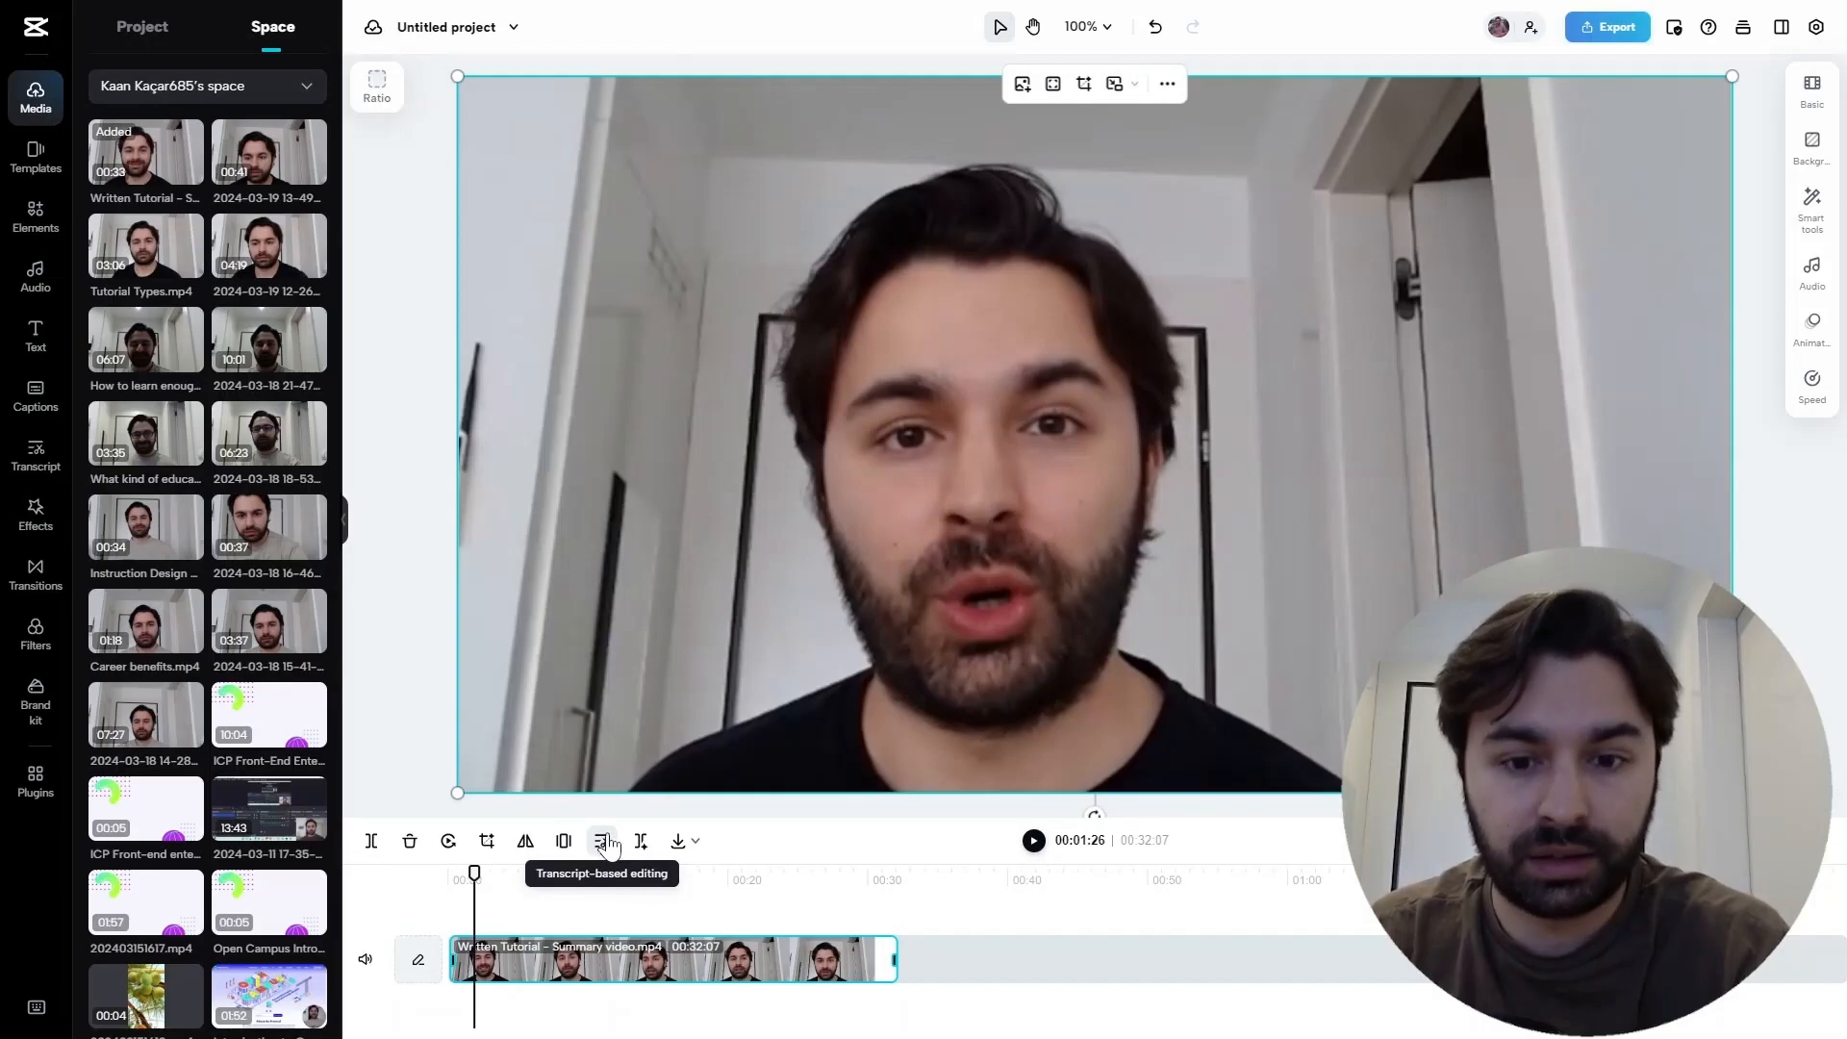
pyautogui.click(605, 842)
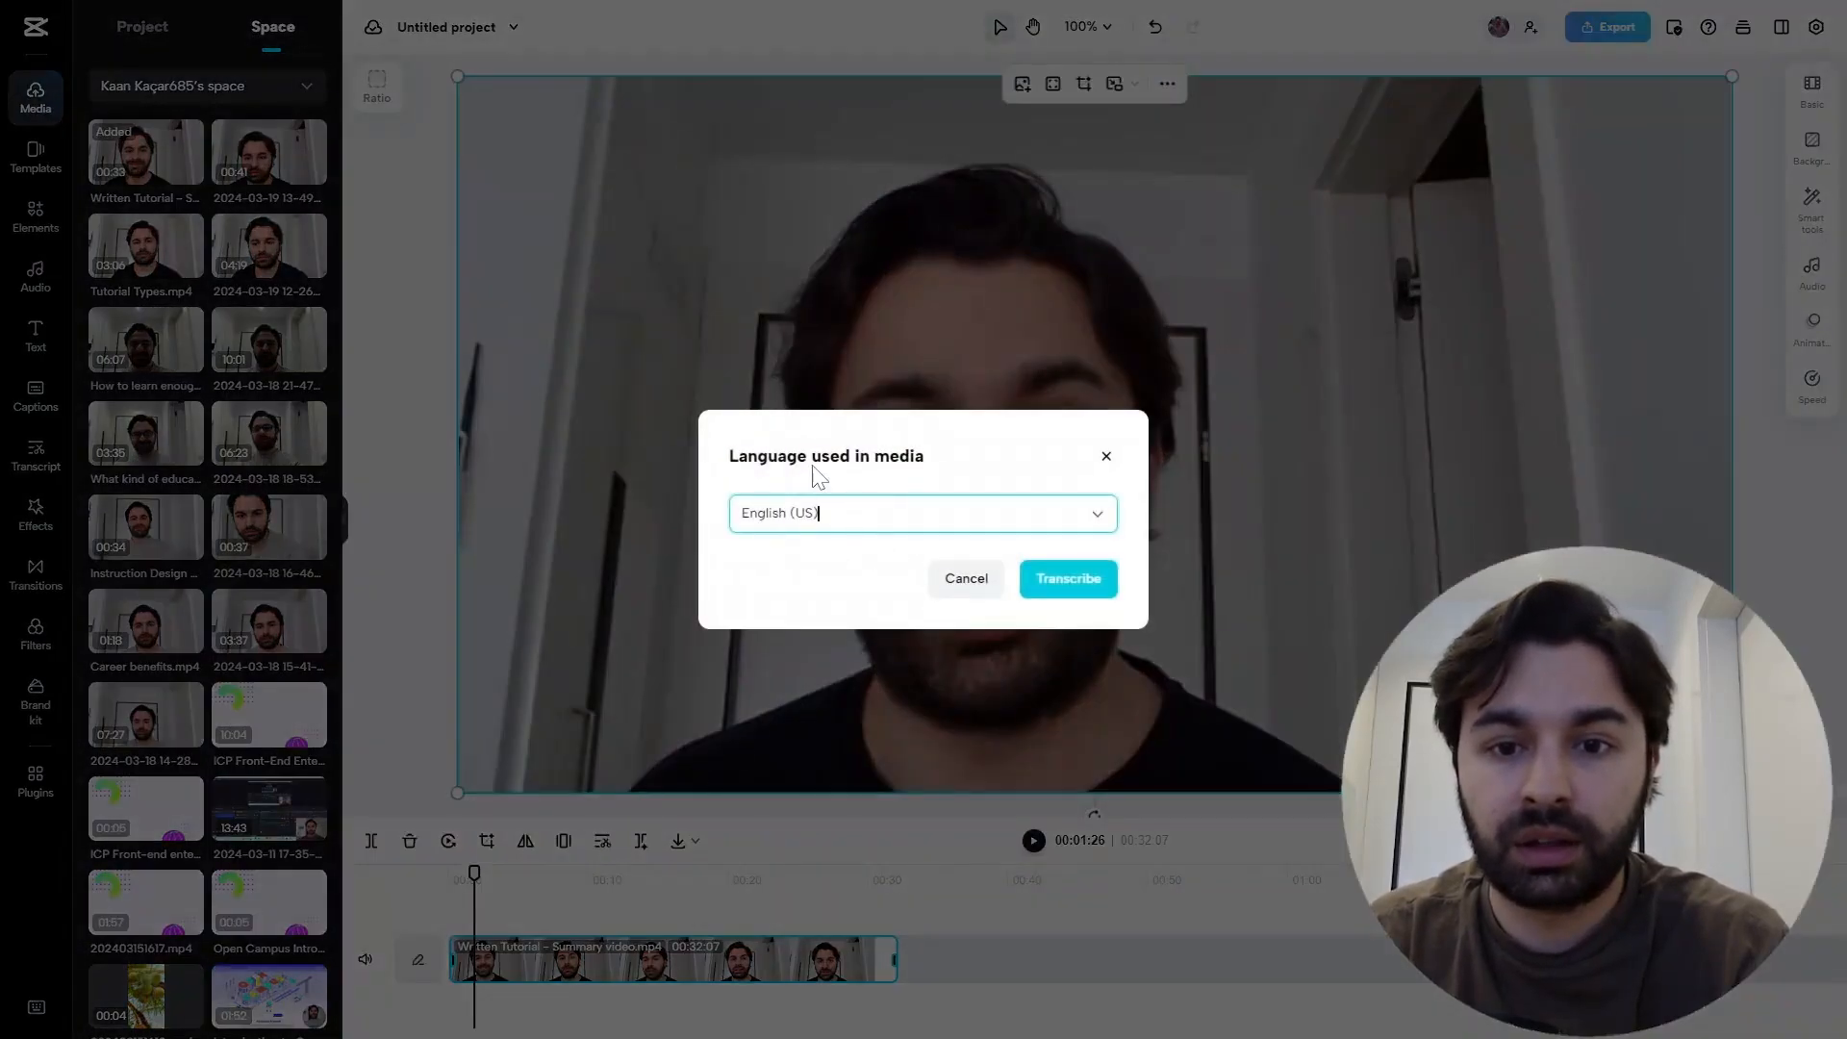
pyautogui.click(1075, 581)
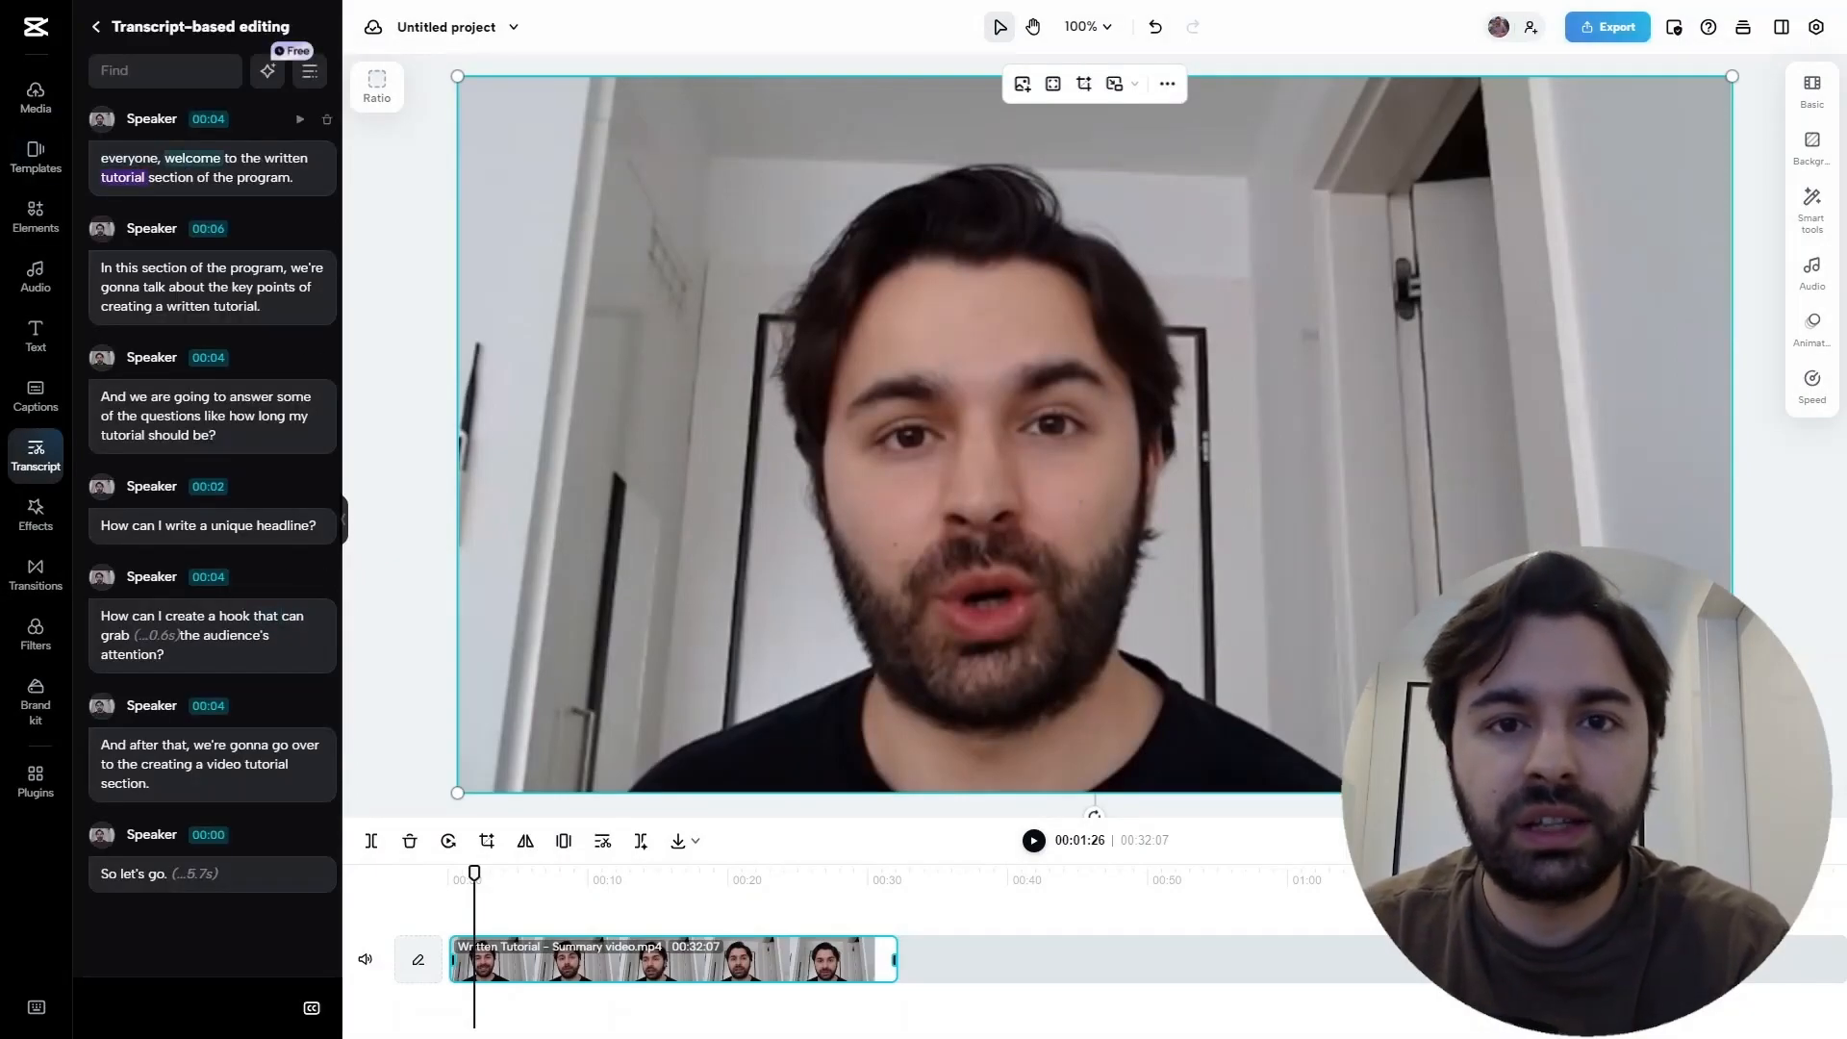
# - Examine how the transcript follows the video by jumping to several words and playing on from "unique"
pyautogui.click(192, 159)
pyautogui.click(264, 178)
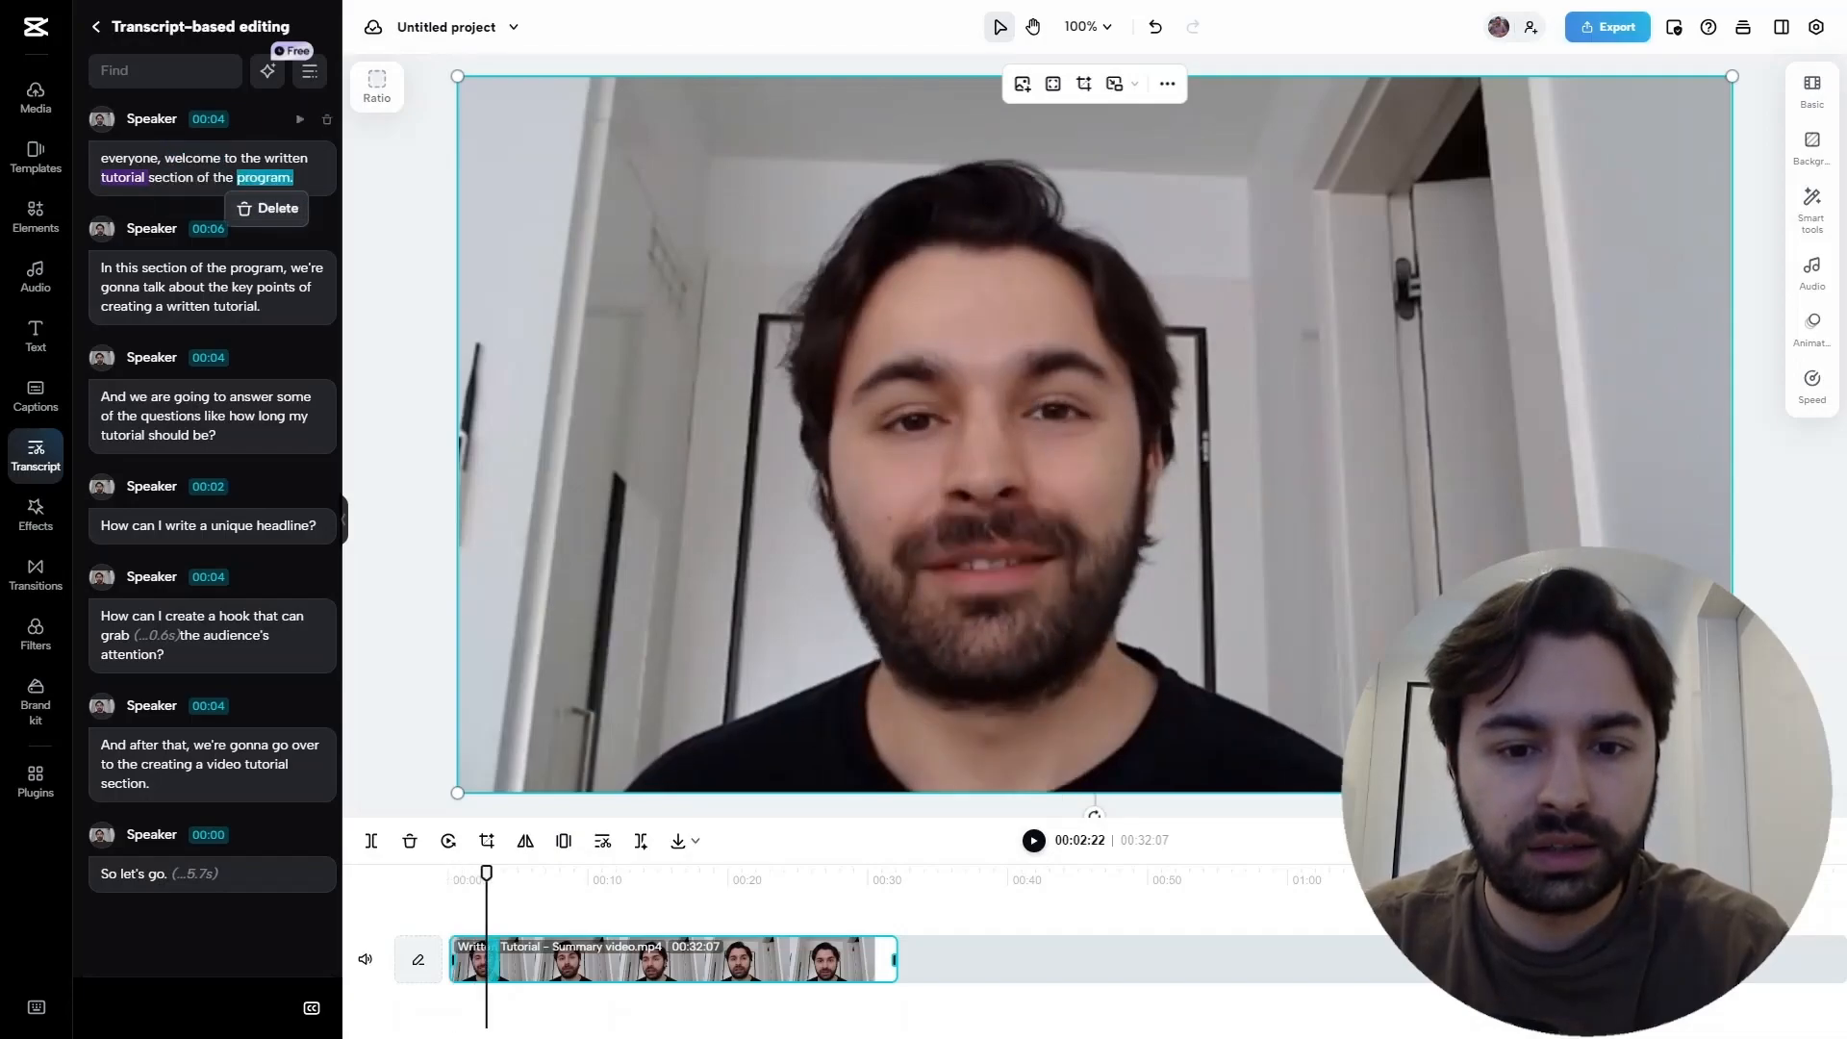
pyautogui.click(260, 269)
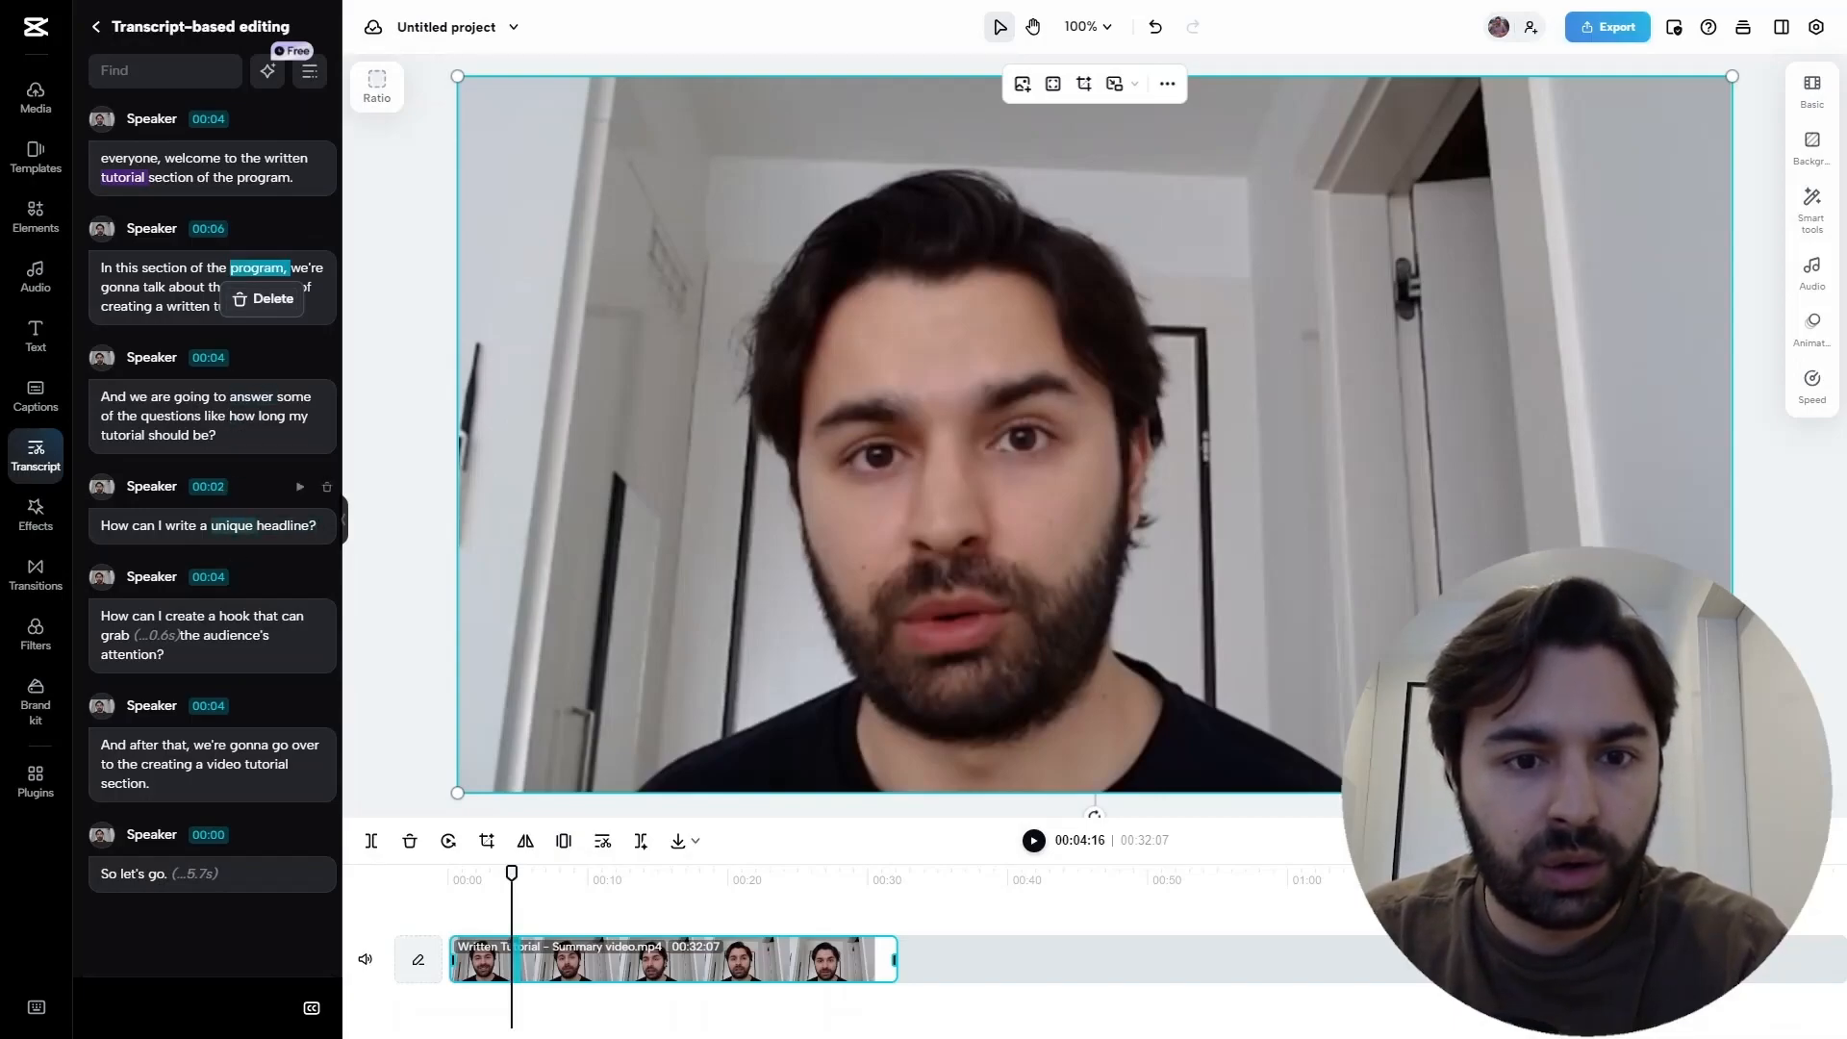
pyautogui.click(231, 526)
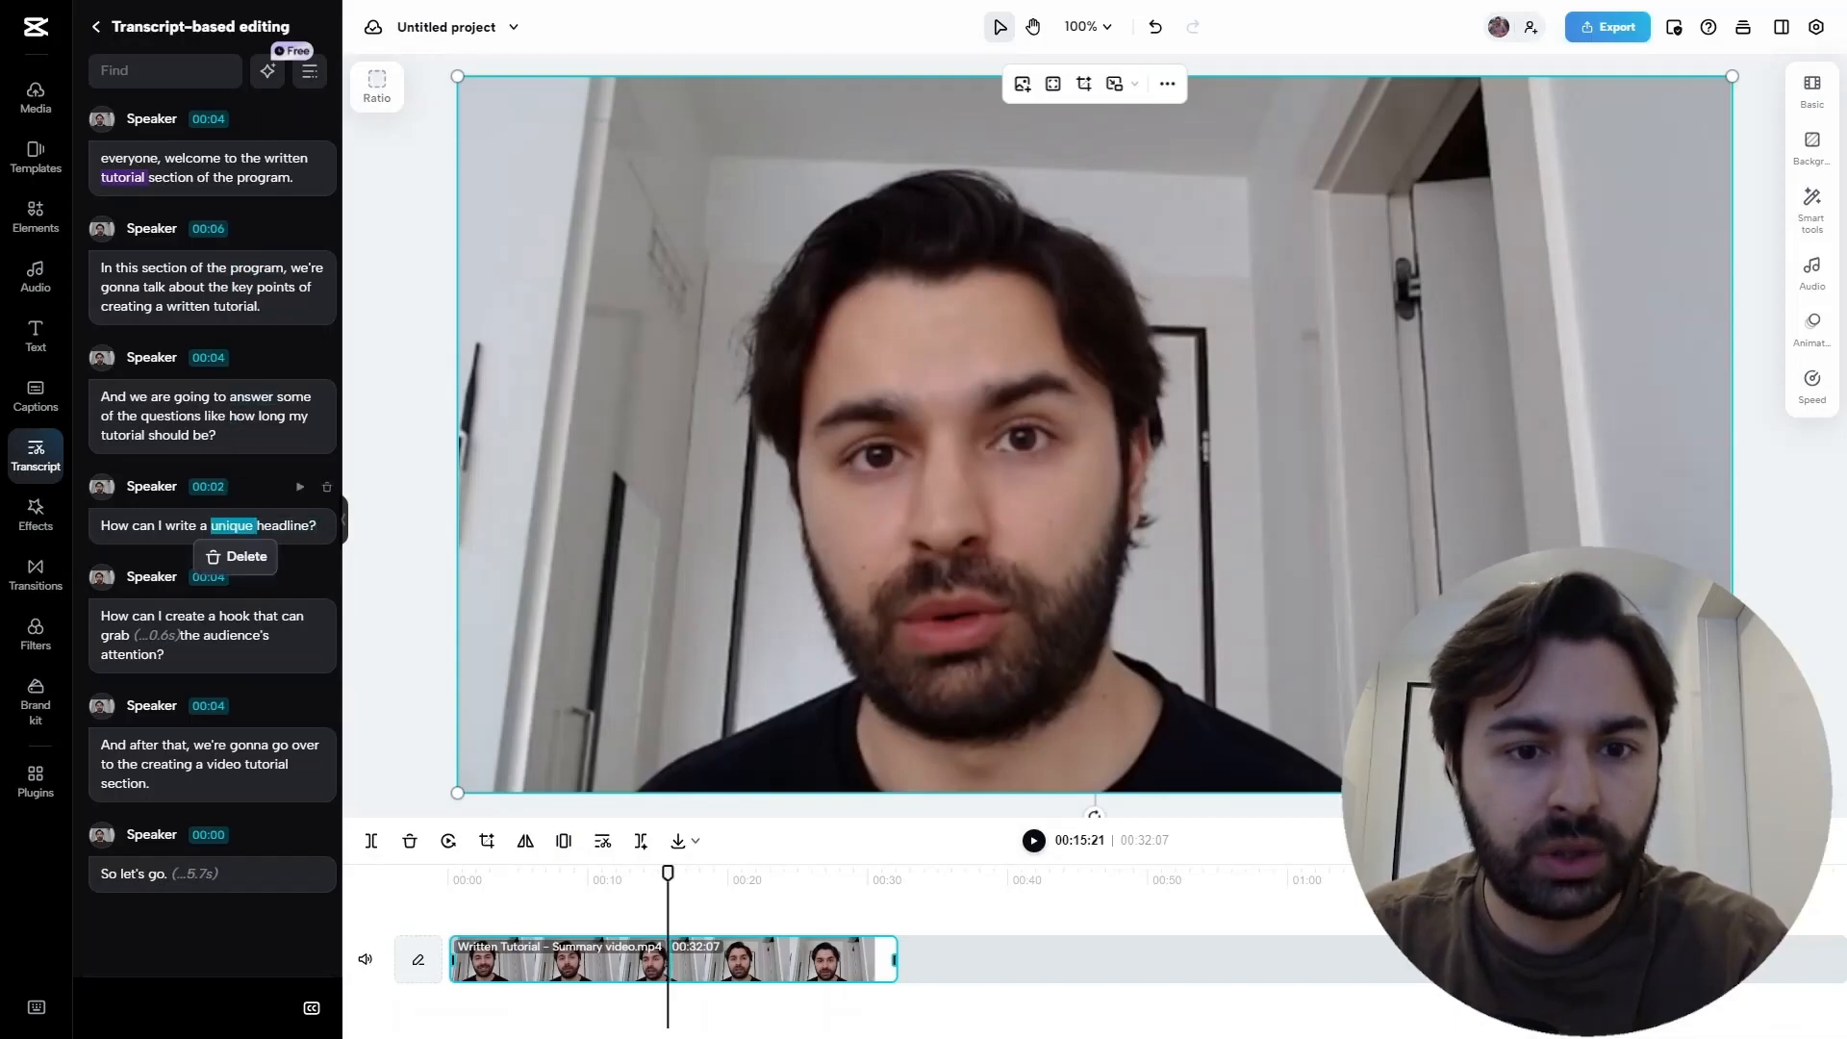
pyautogui.click(1033, 841)
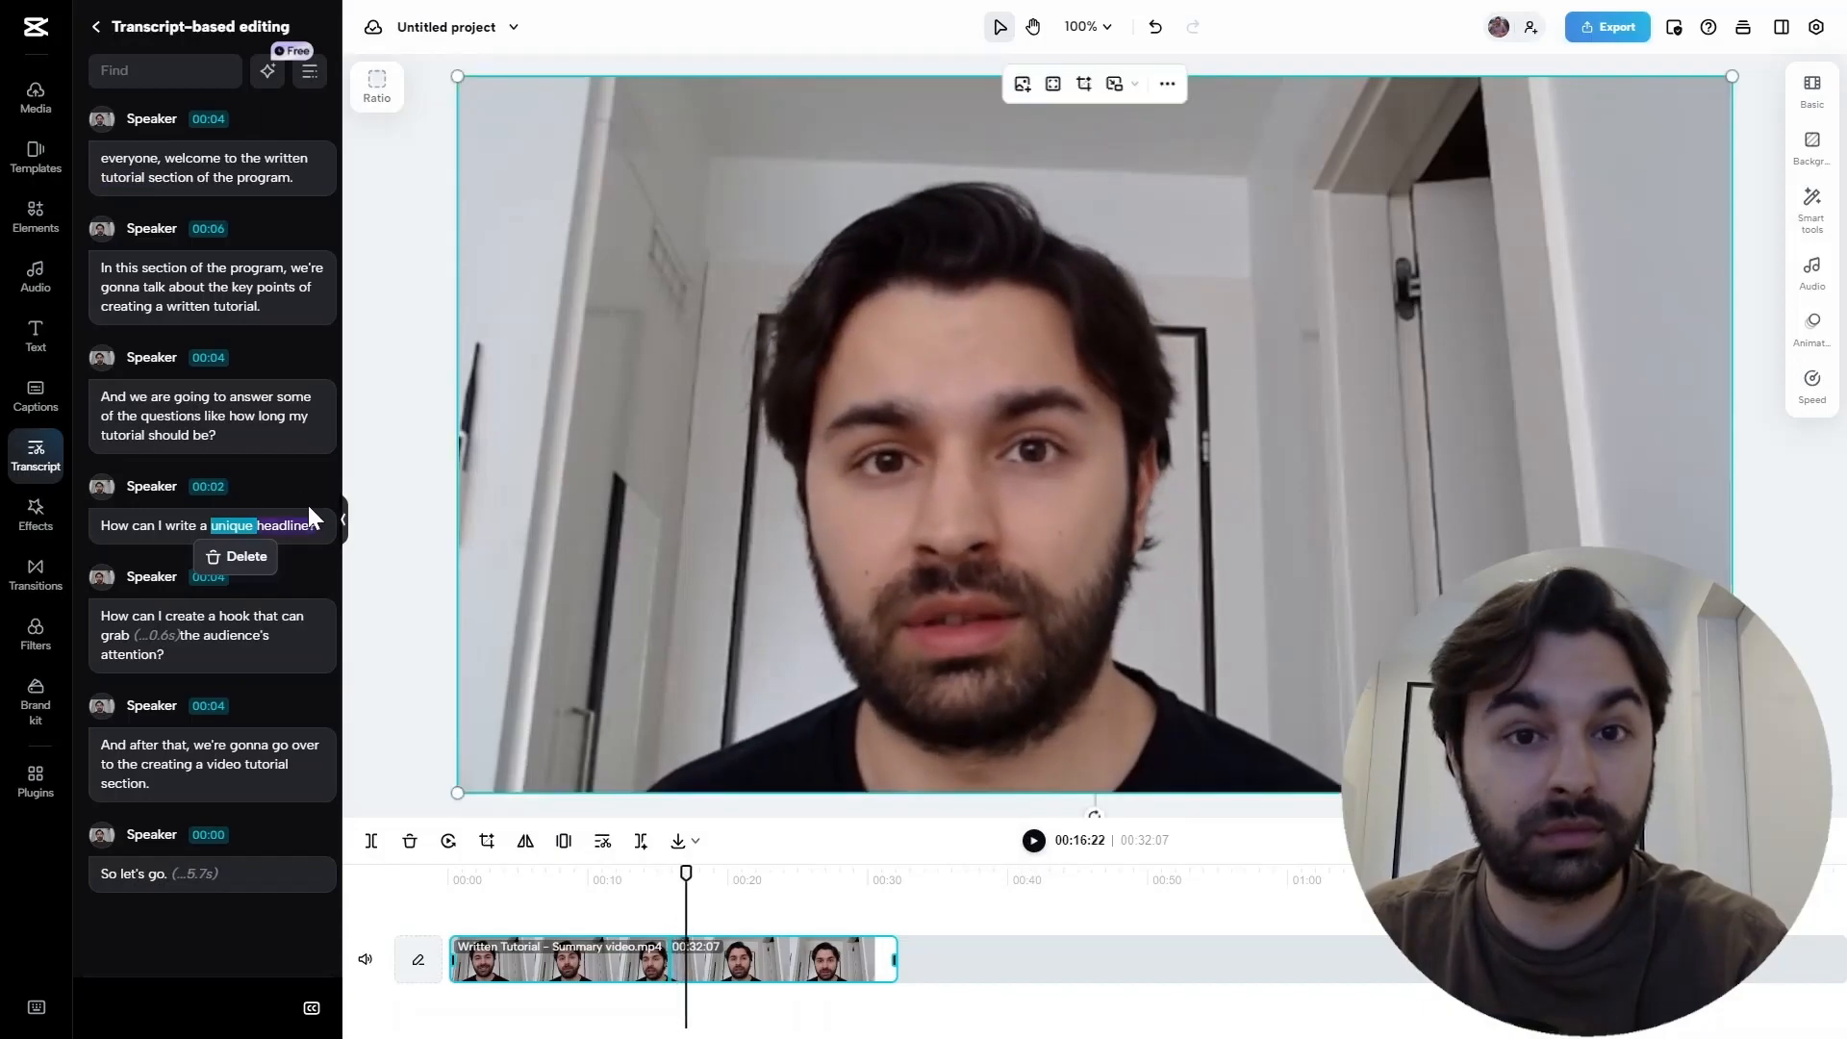
pyautogui.click(1033, 841)
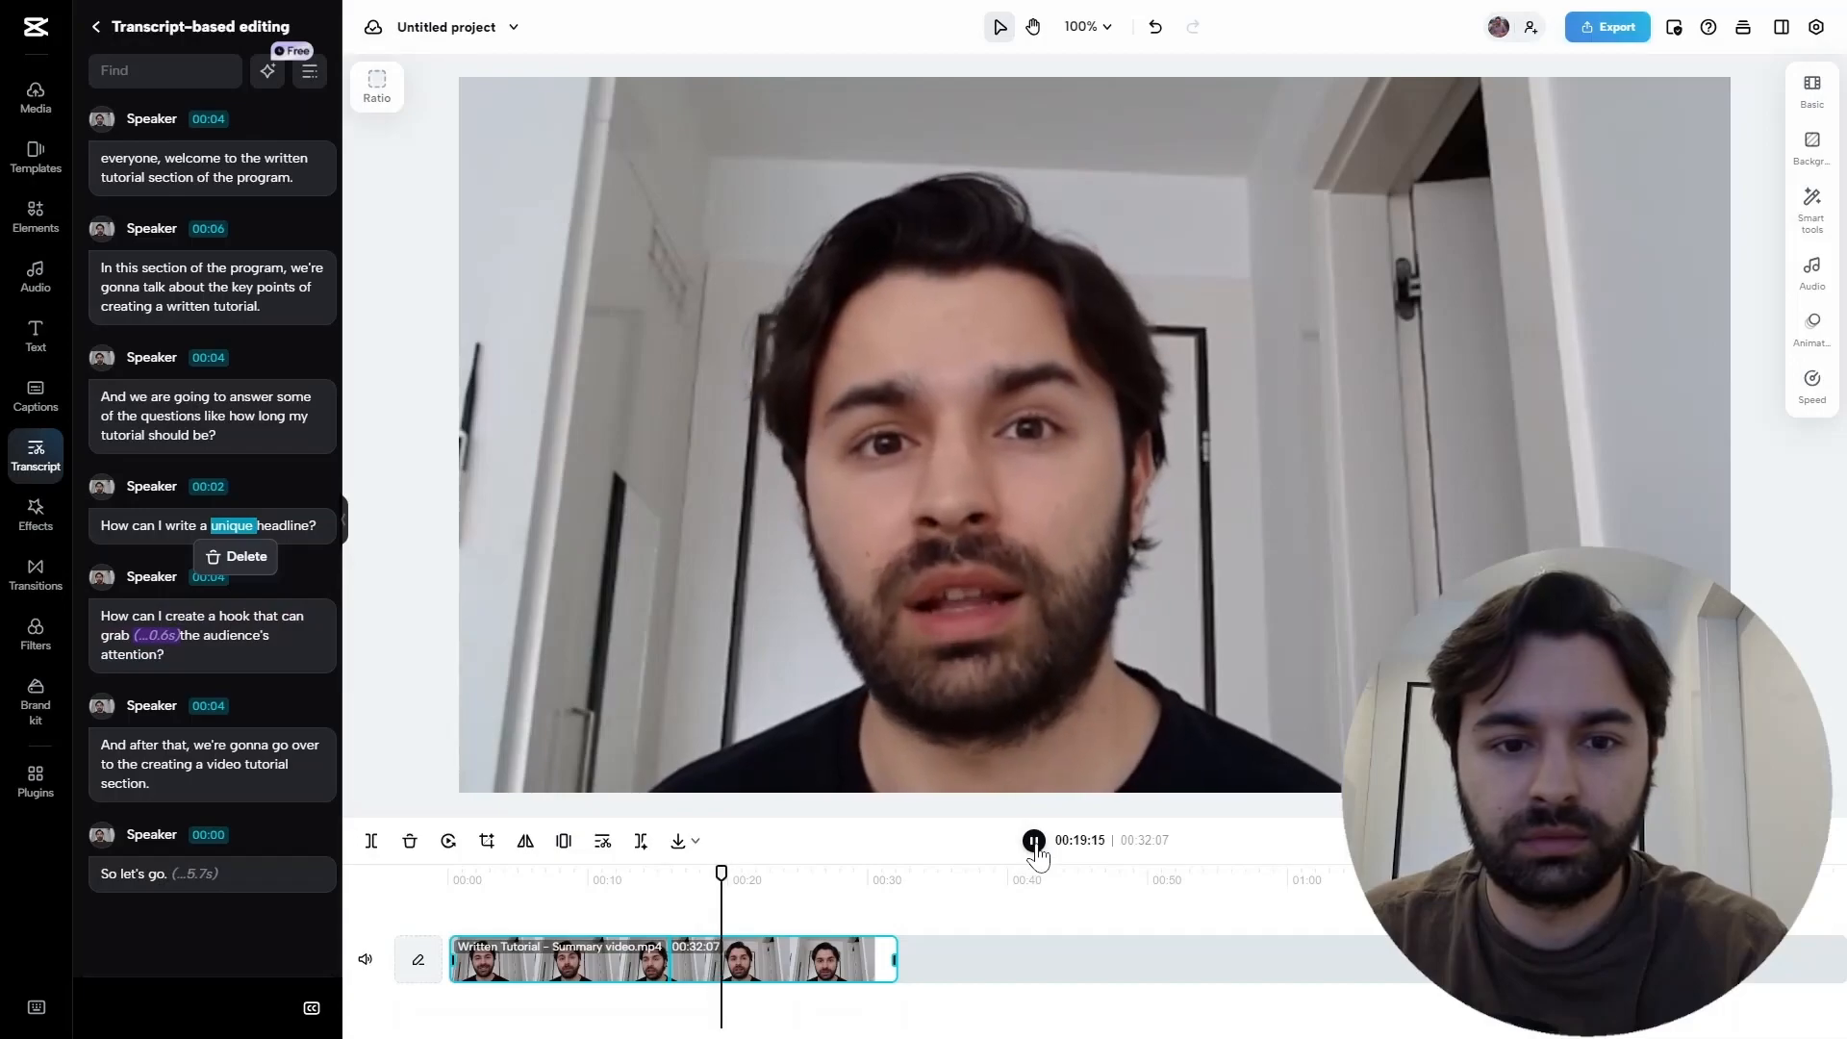
pyautogui.click(566, 754)
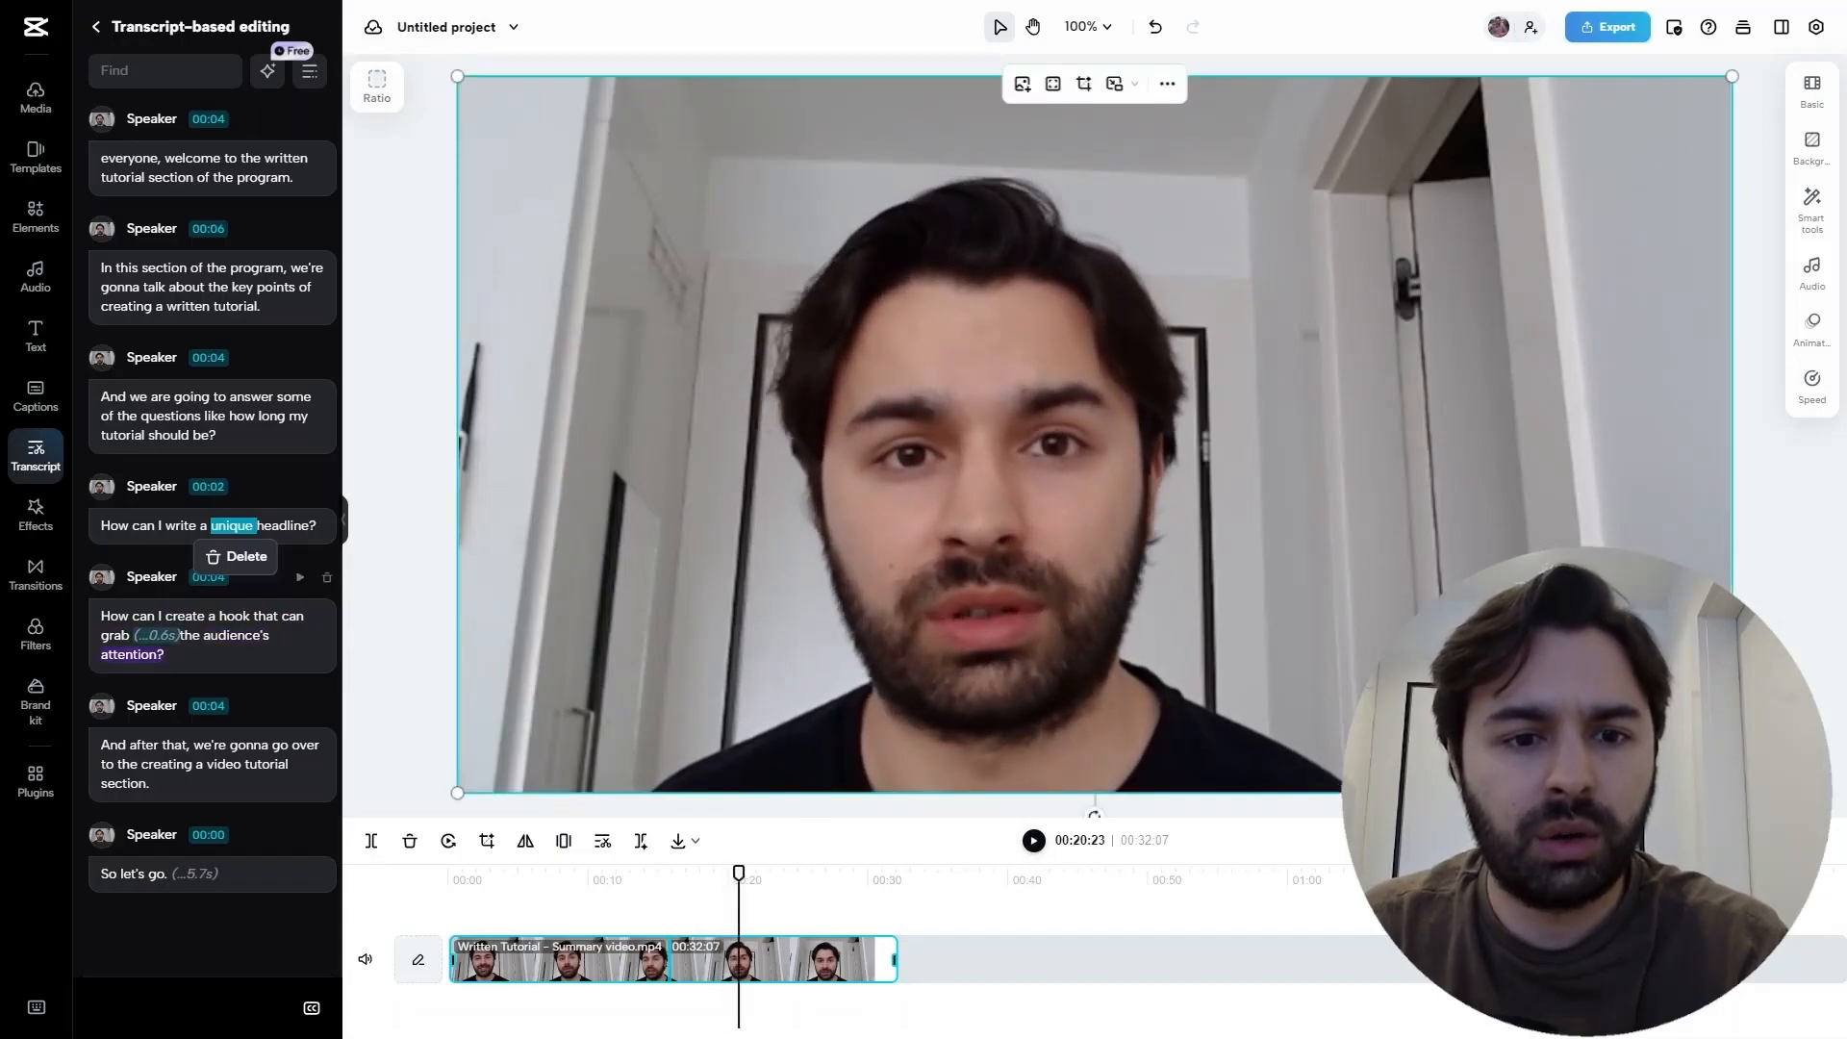
# - Delete the 0.6 s pause after "grab" in the transcript and play back the passage around the cut
pyautogui.click(157, 636)
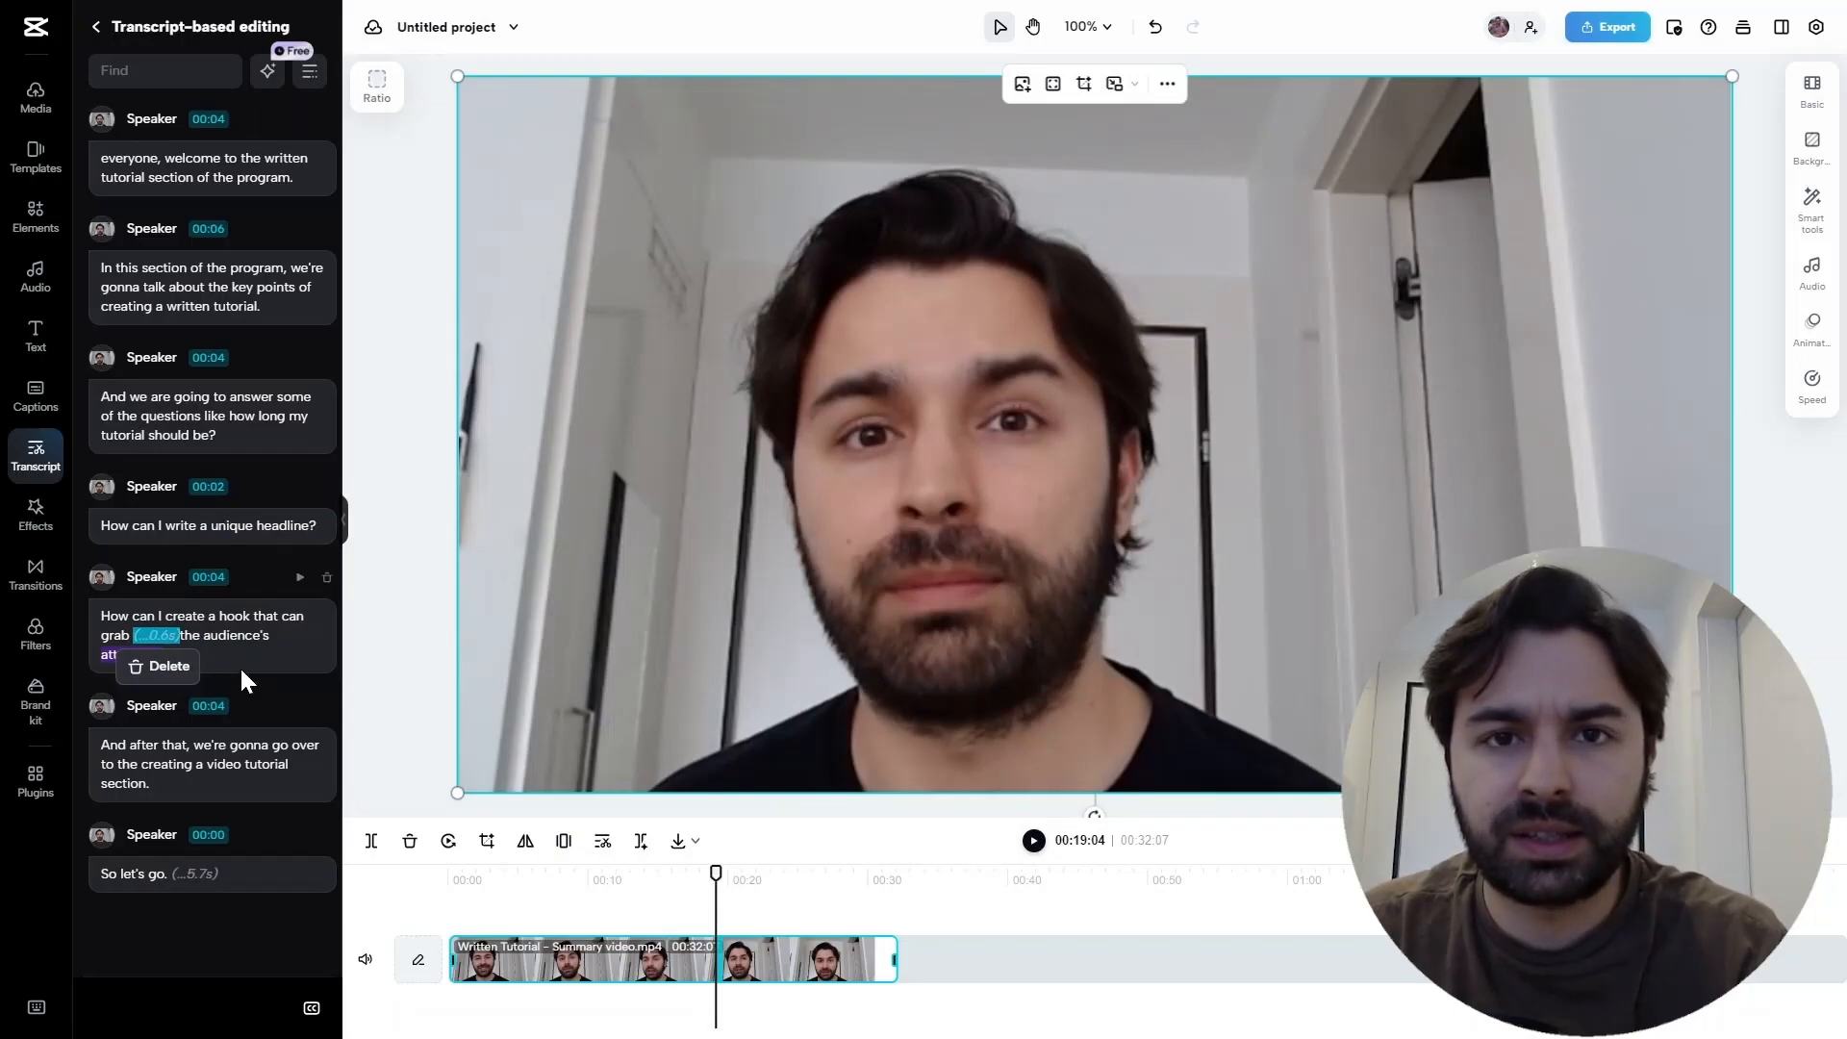
pyautogui.click(164, 677)
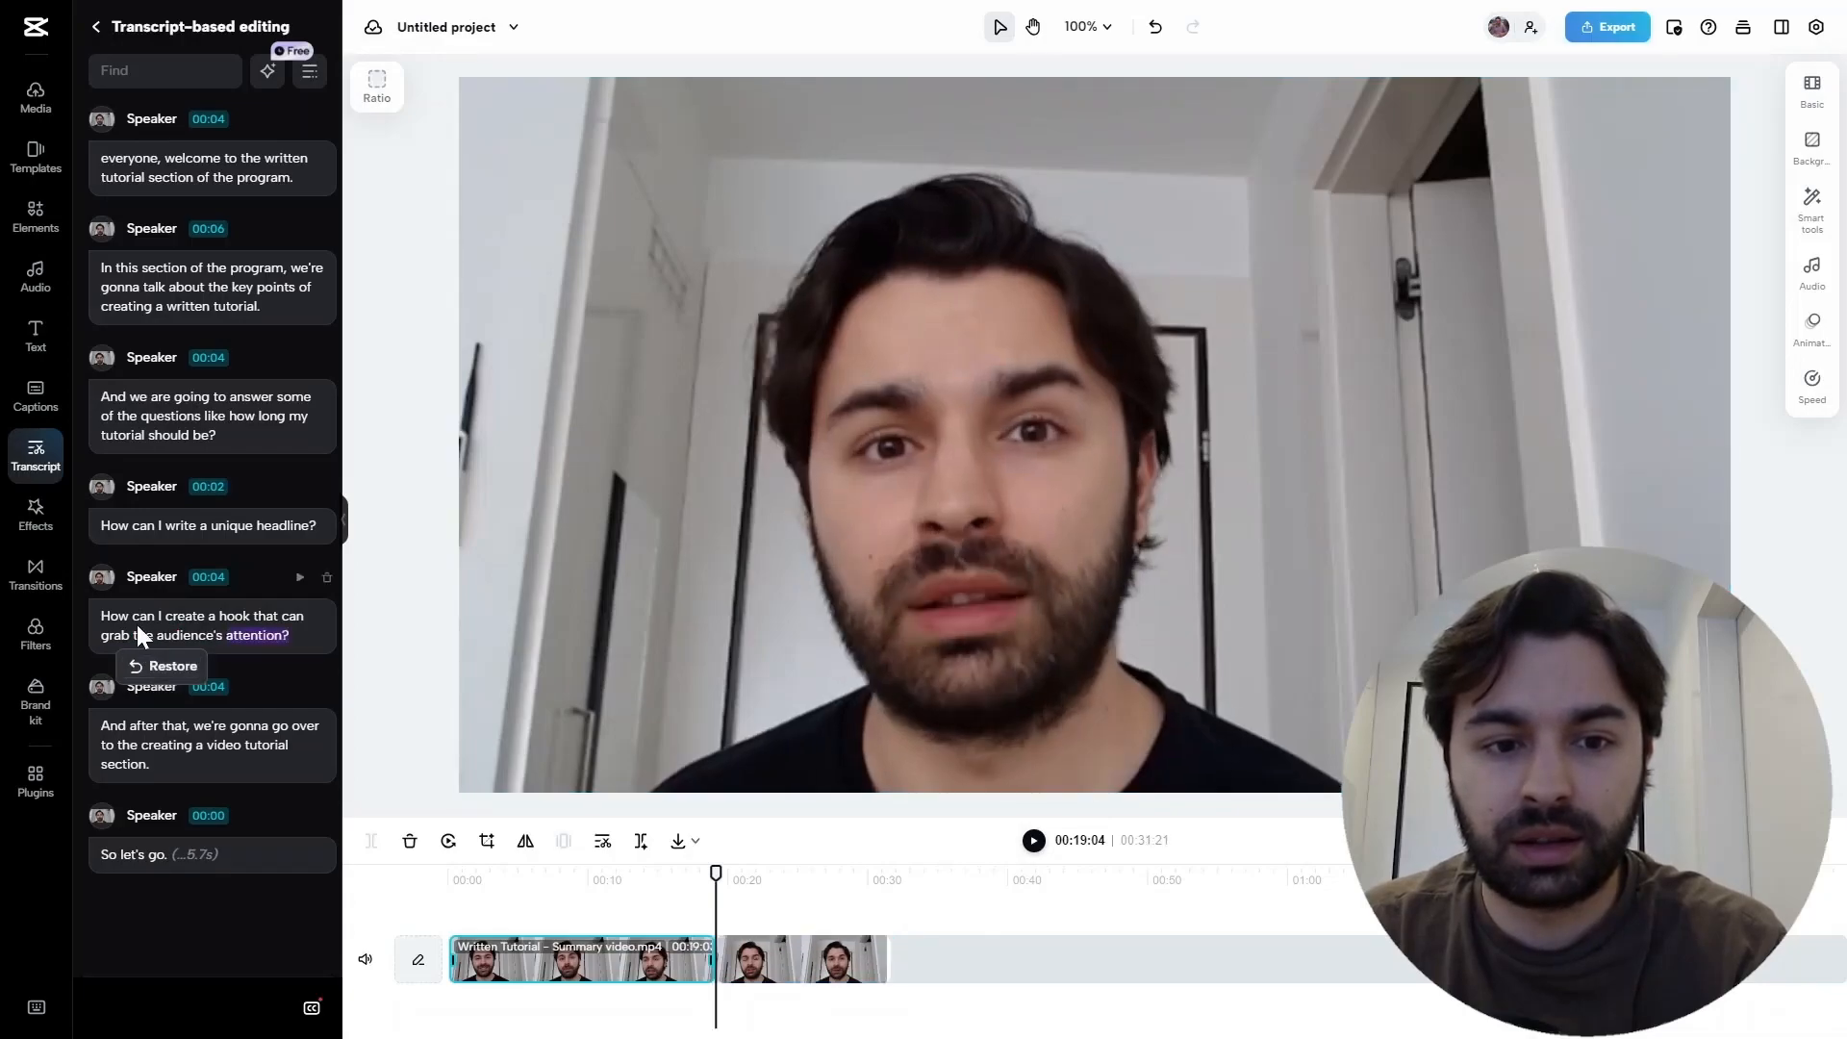
pyautogui.click(1033, 841)
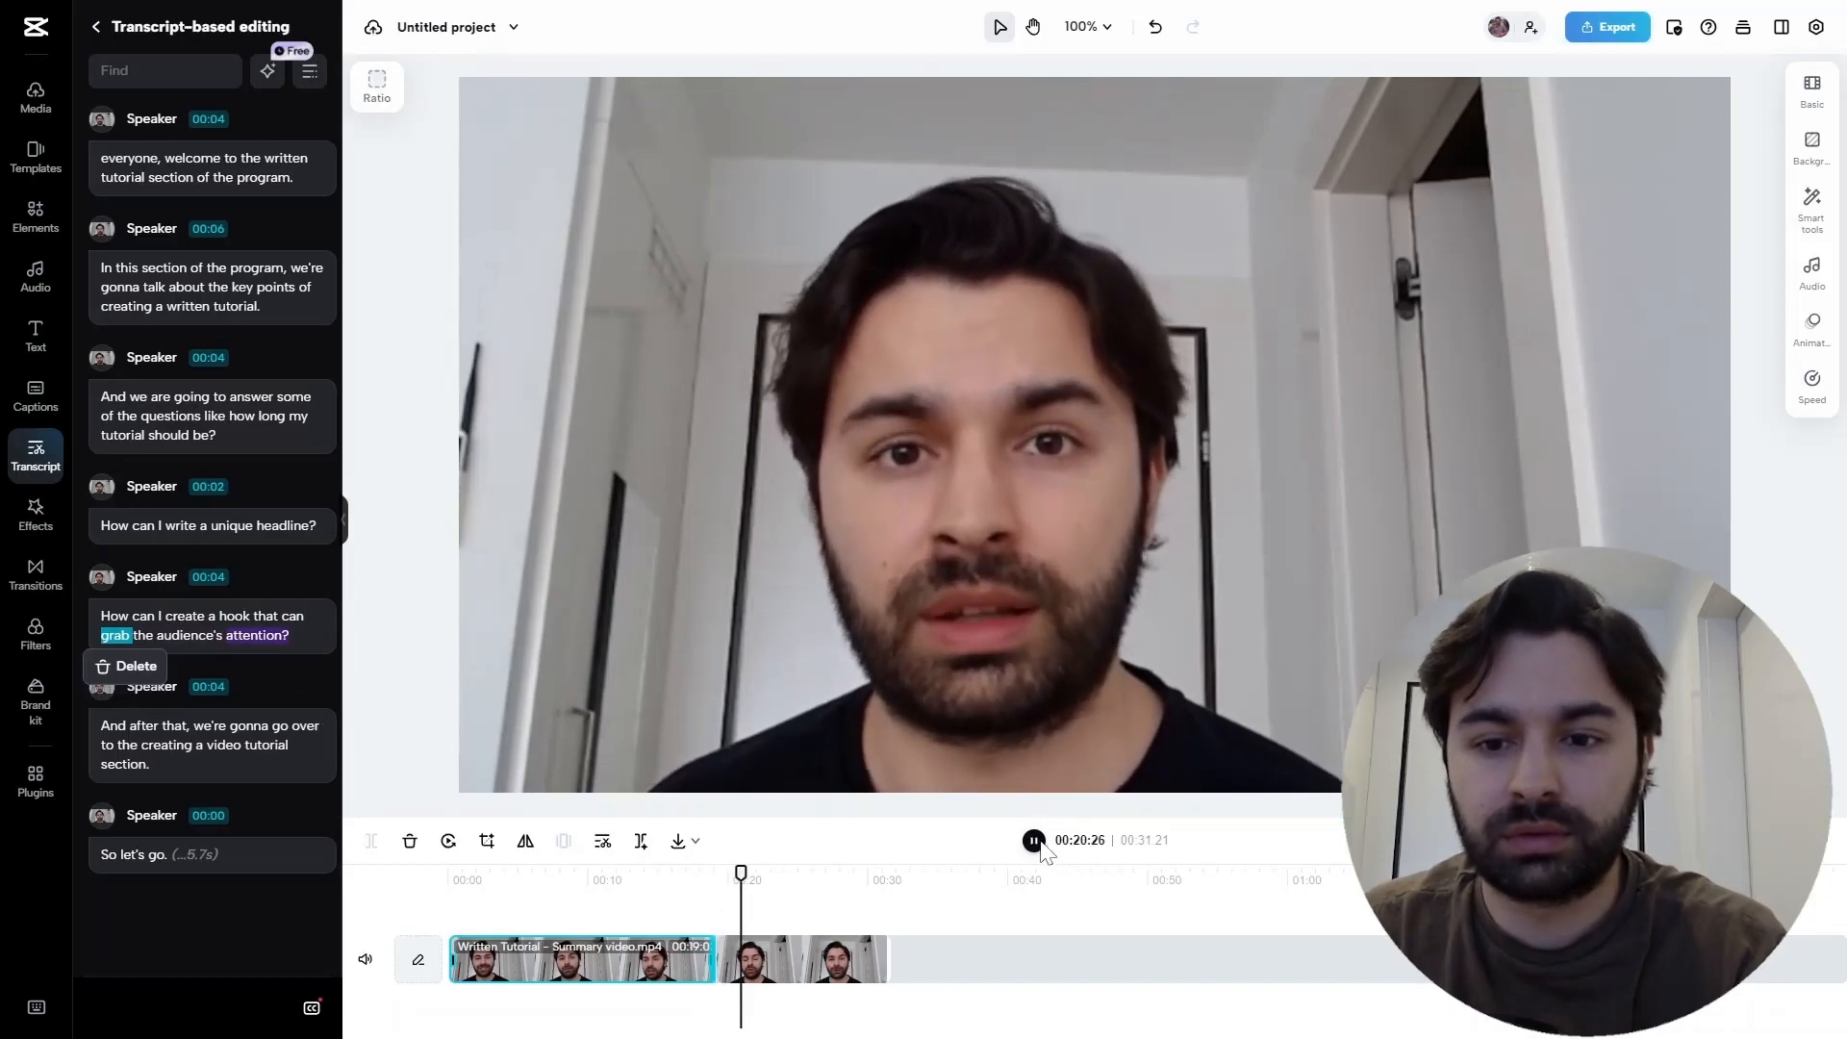
pyautogui.click(1036, 843)
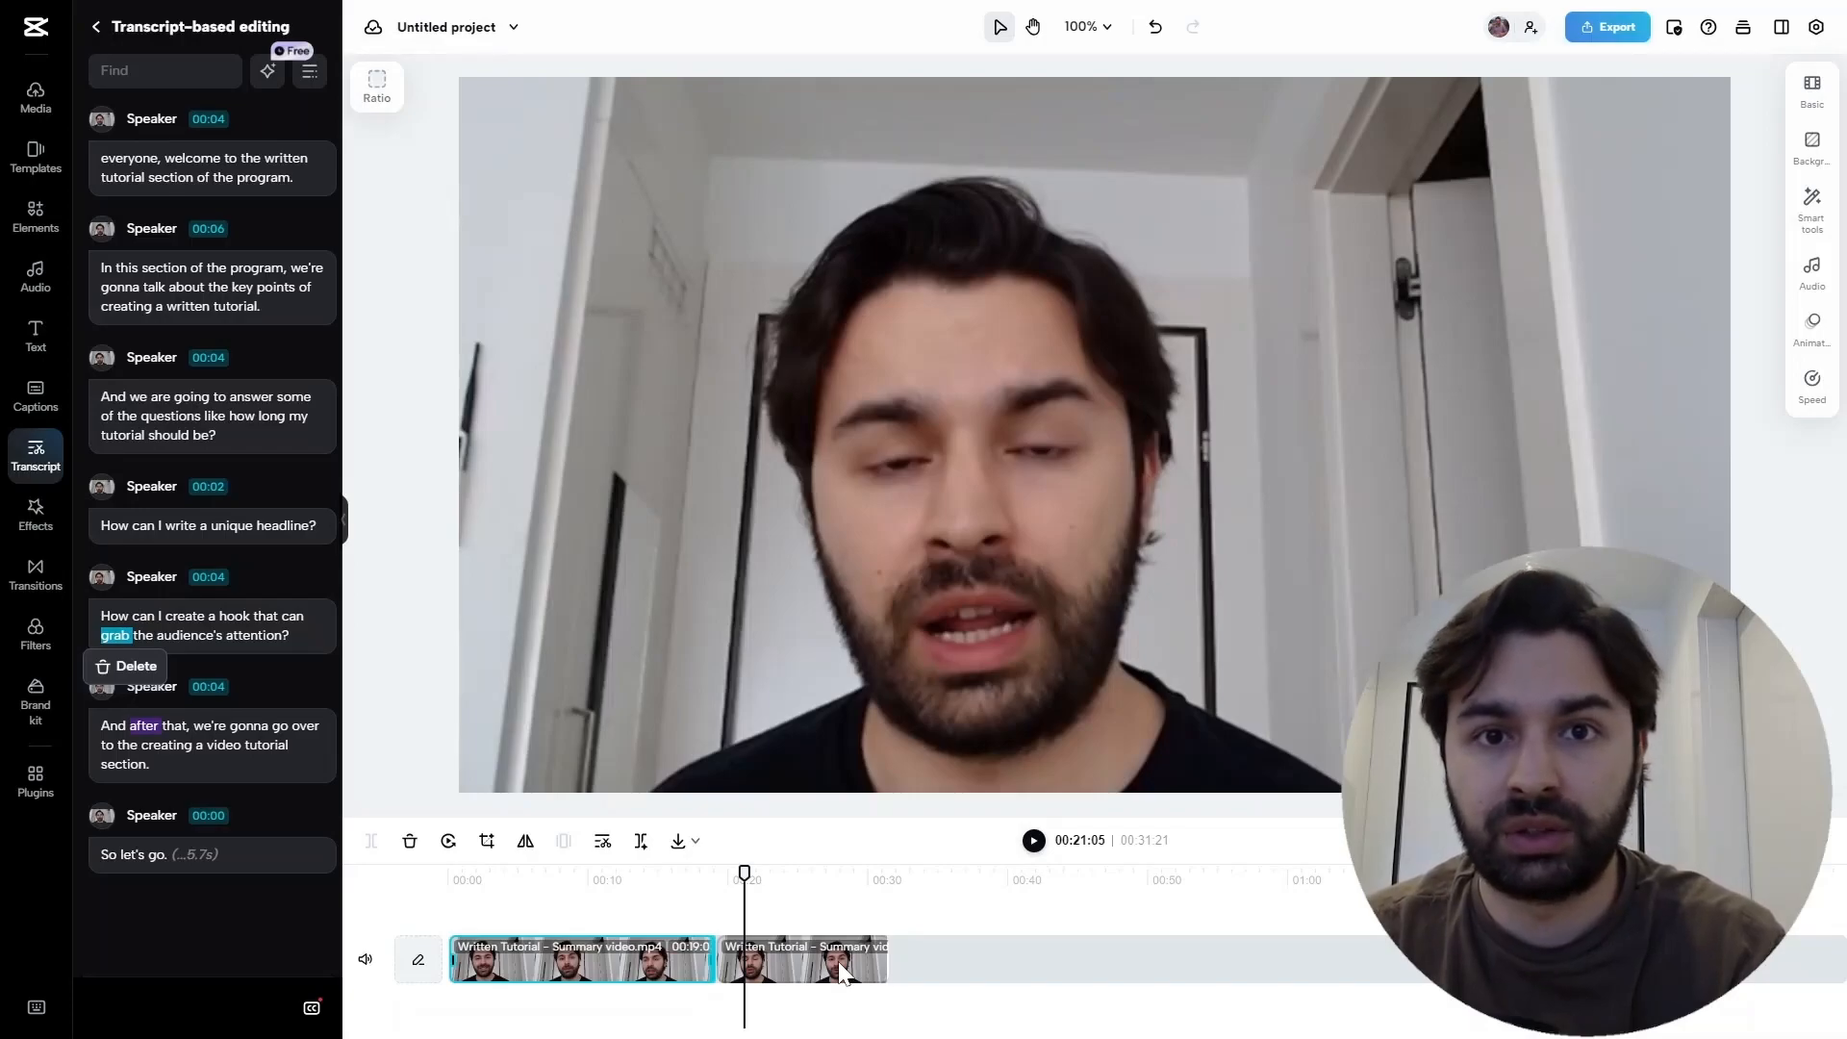
pyautogui.moveTo(740, 881); pyautogui.dragTo(756, 879)
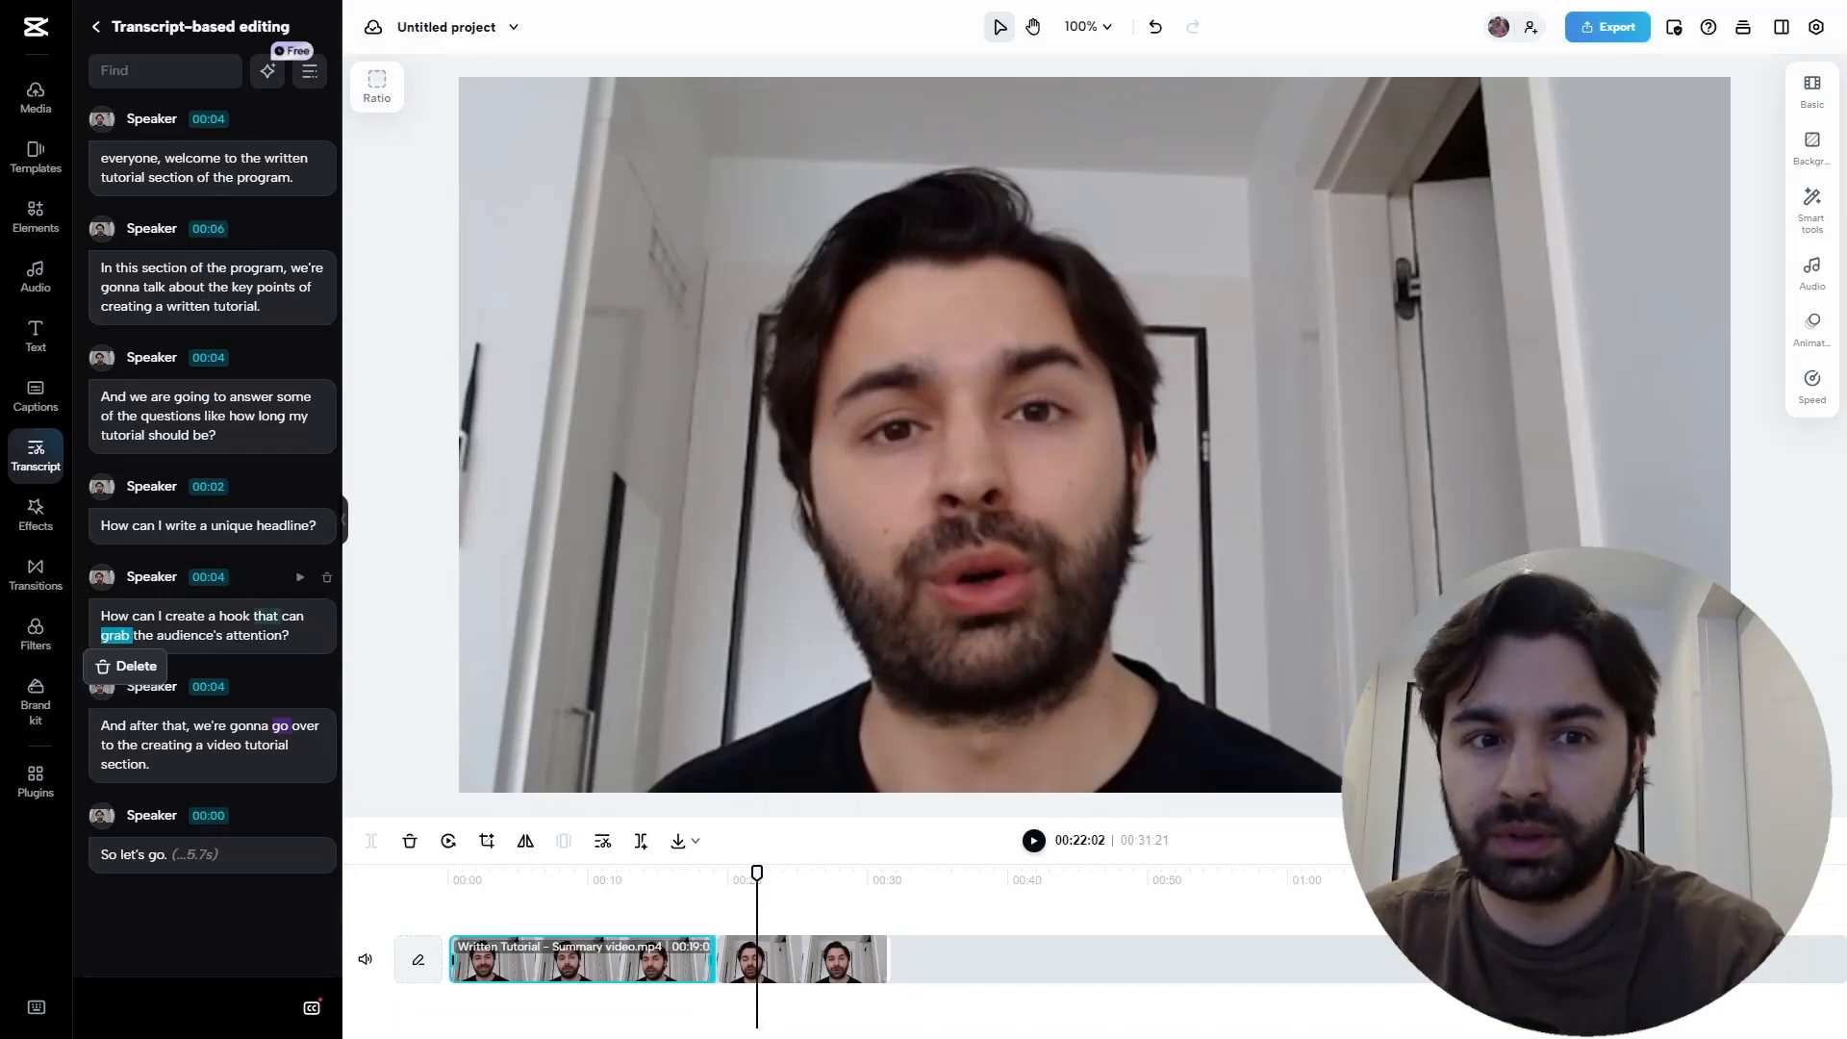
# - Preview the recommended music track PHONK! and place it beneath the video clips, starting at 00:02:20
pyautogui.click(50, 287)
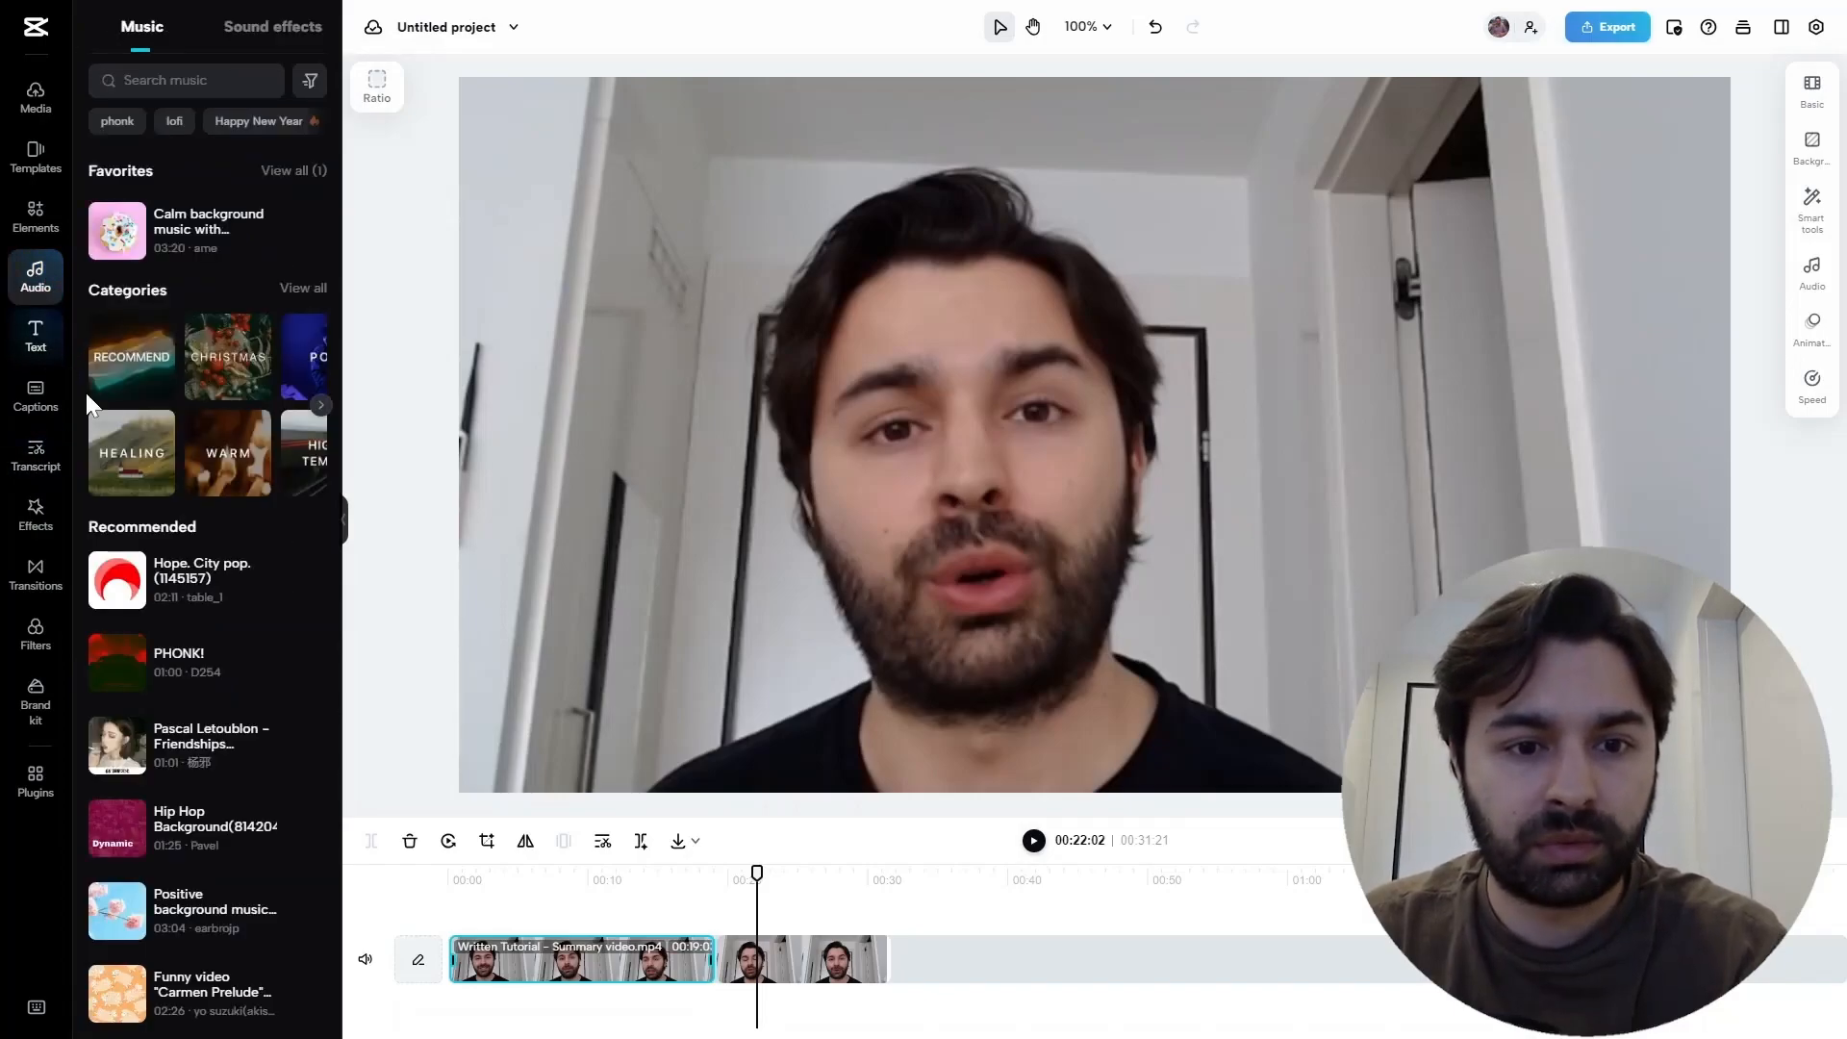
pyautogui.scroll(-3, 162, 570)
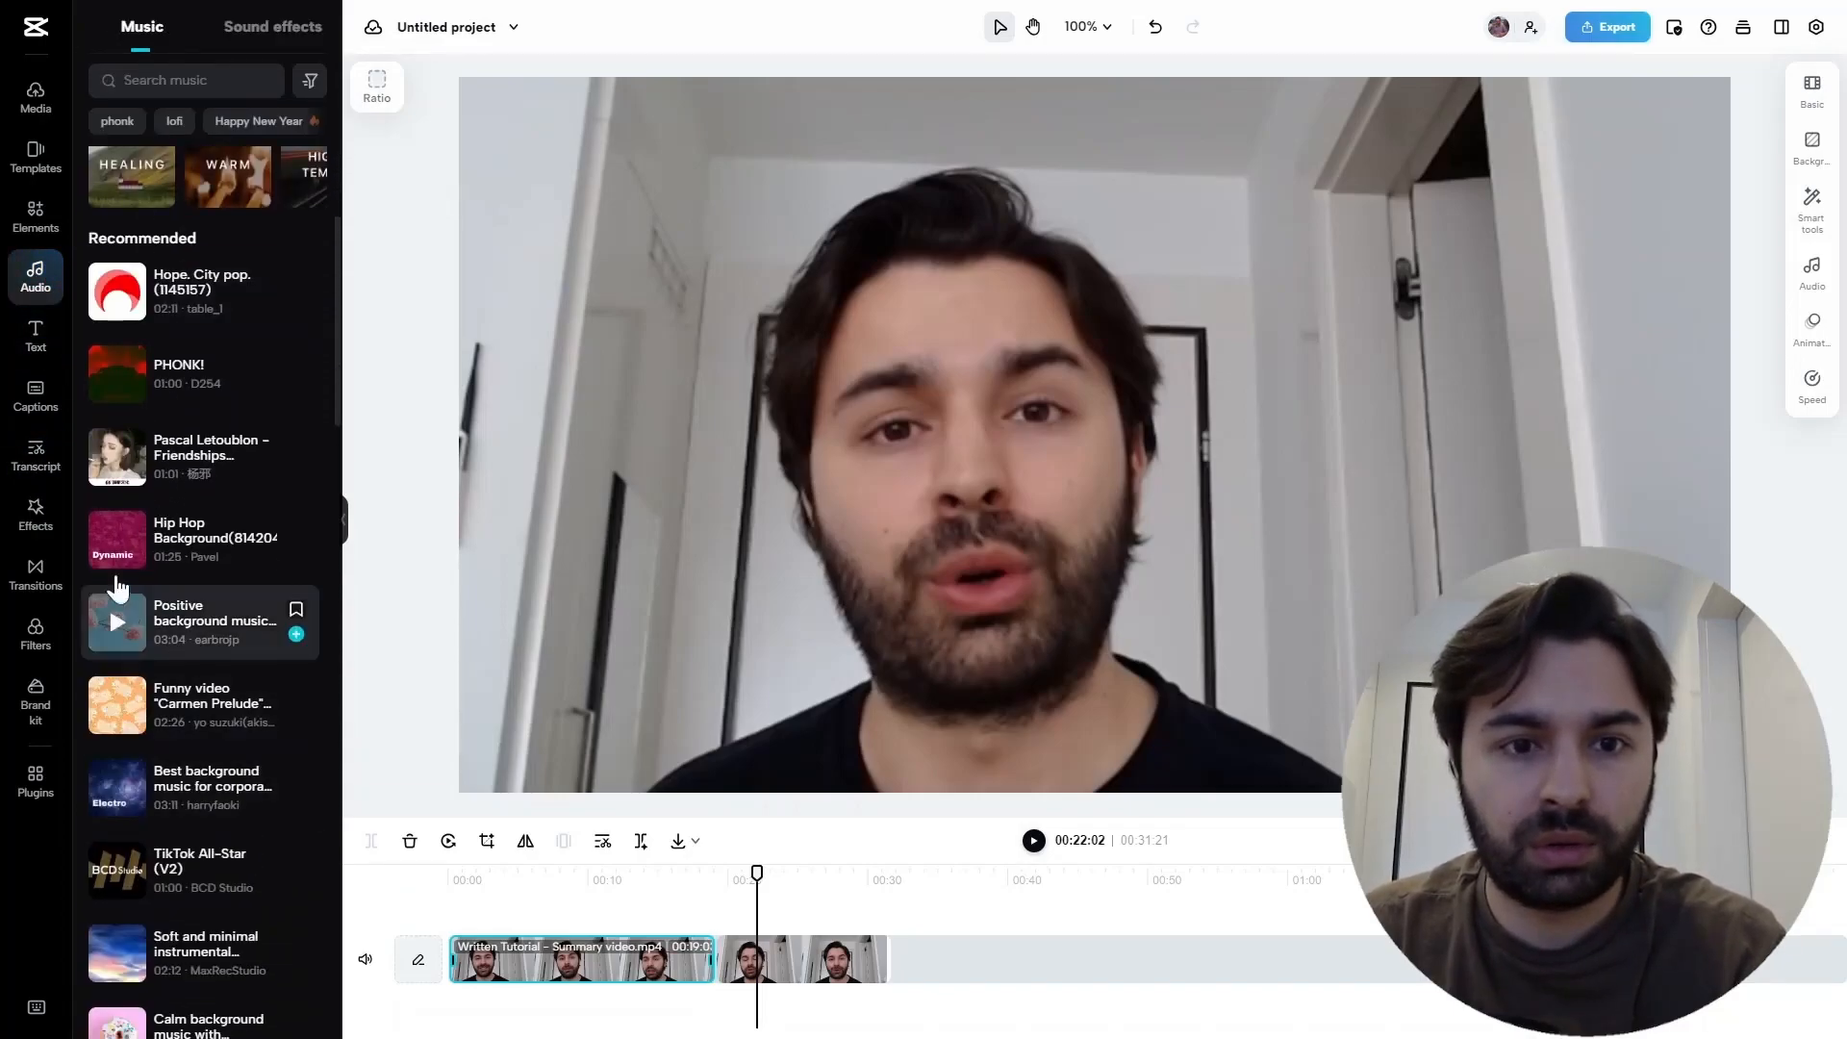
pyautogui.scroll(2, 131, 315)
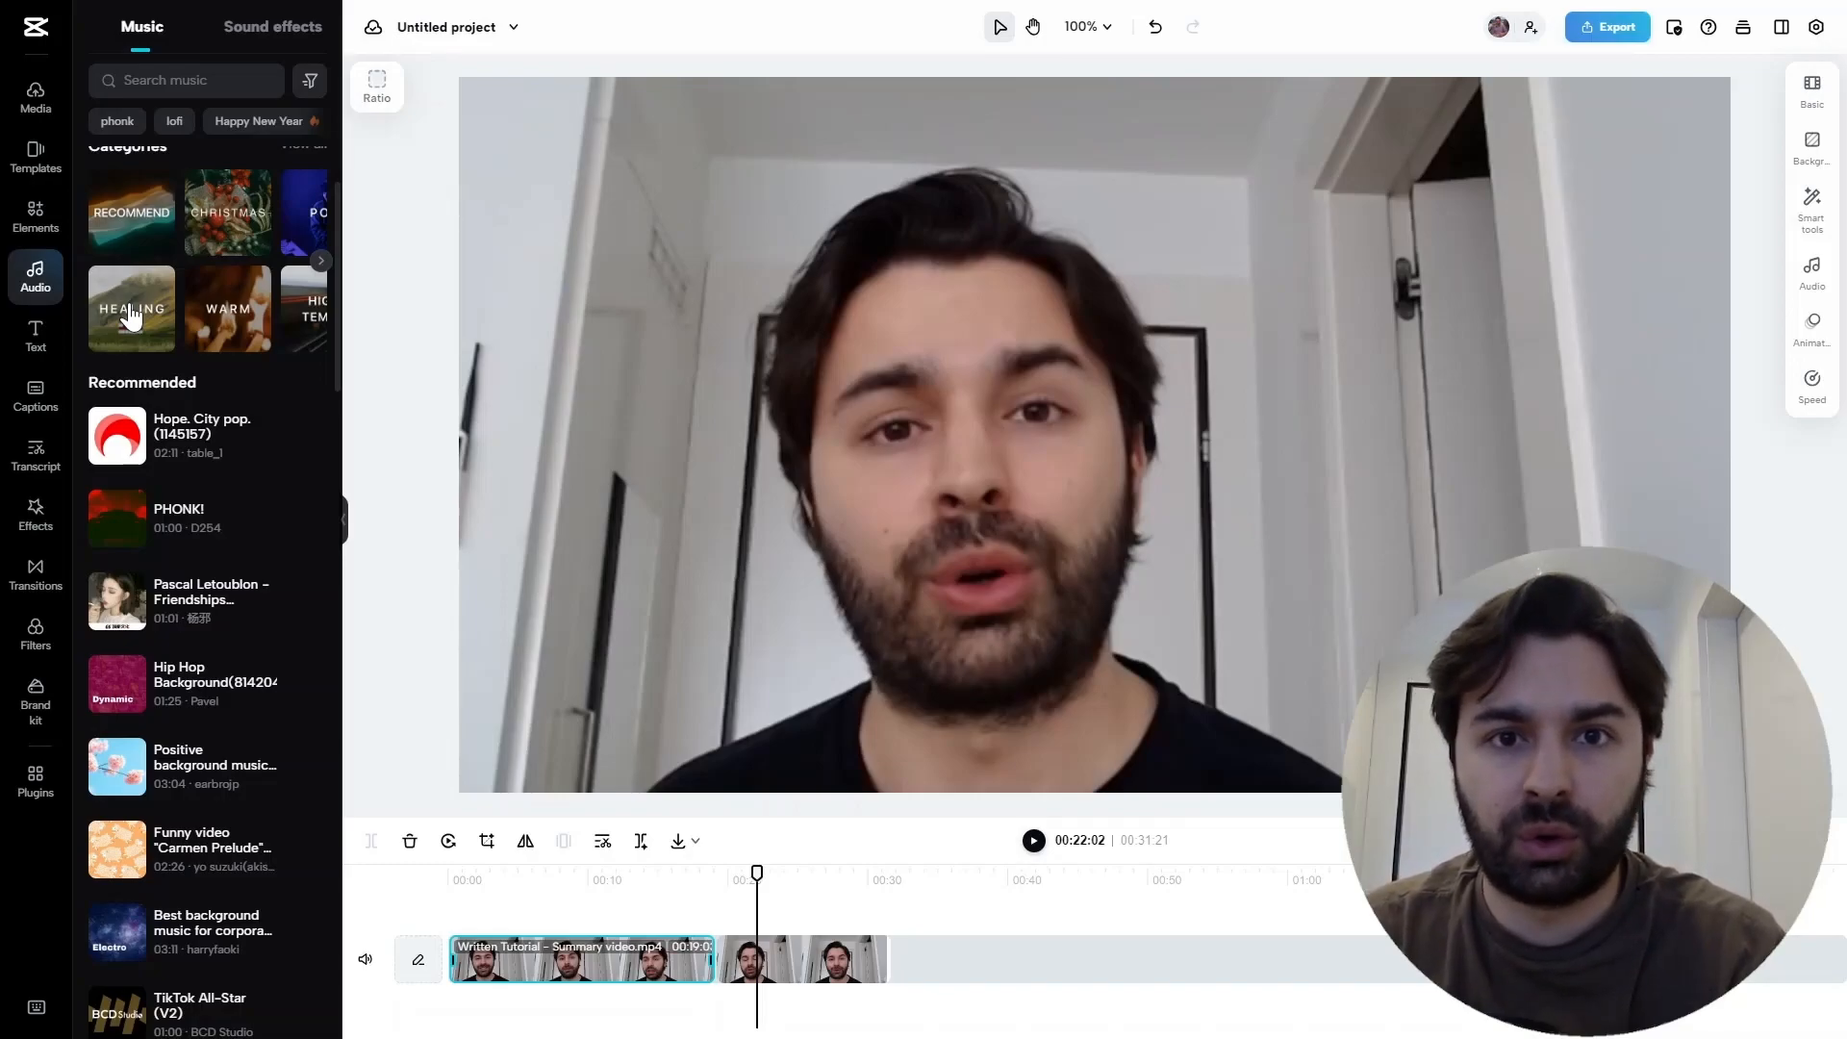
pyautogui.moveTo(161, 558)
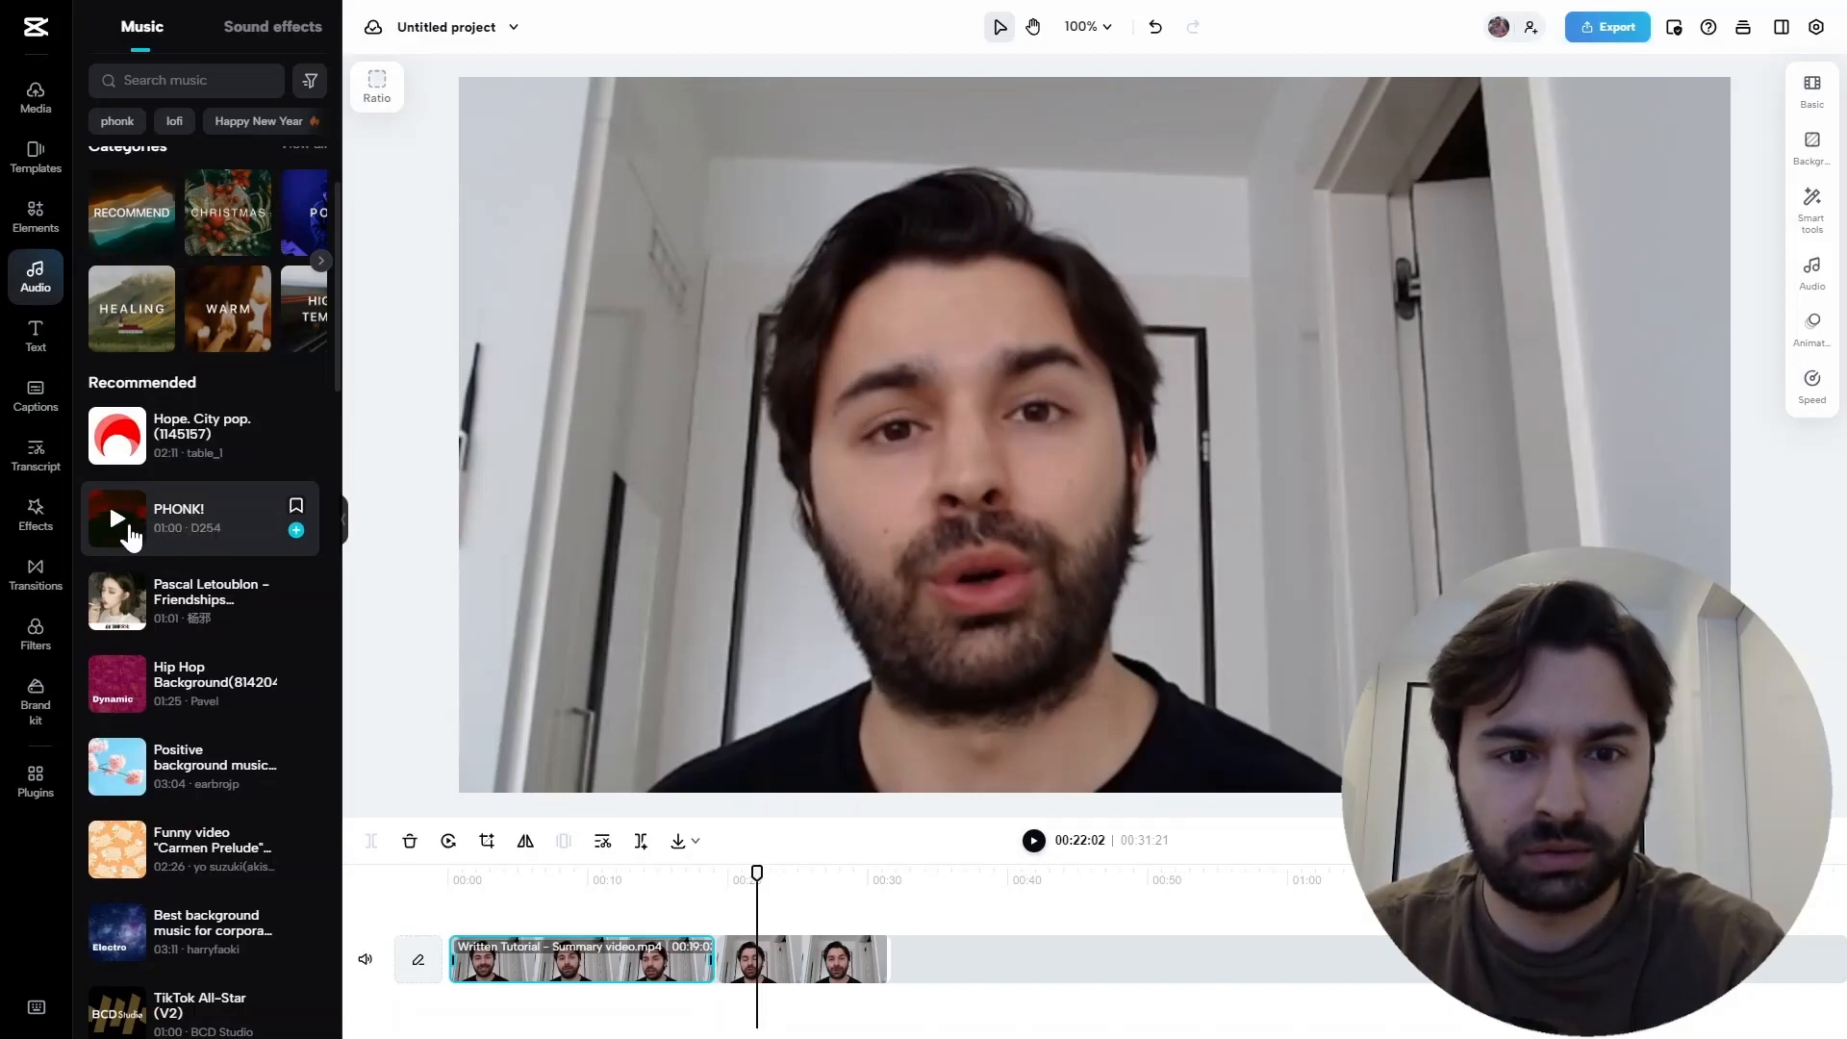
pyautogui.click(116, 522)
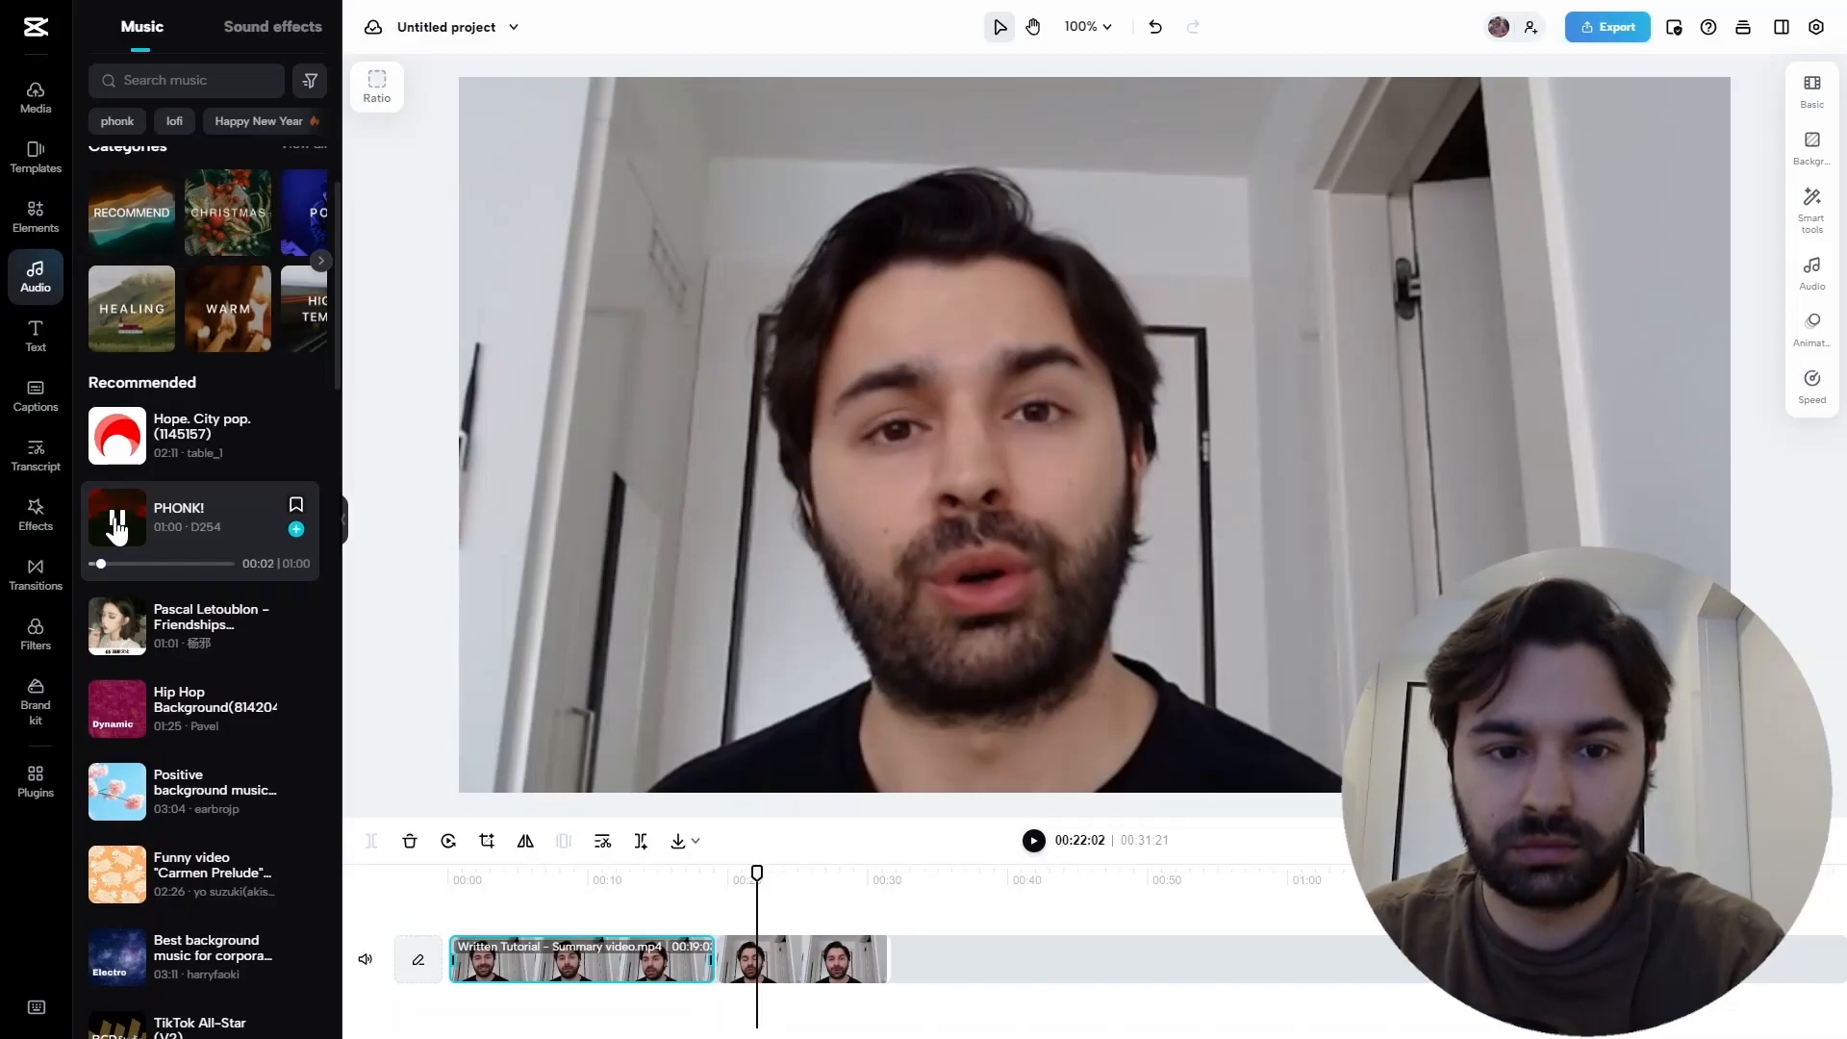
pyautogui.click(117, 524)
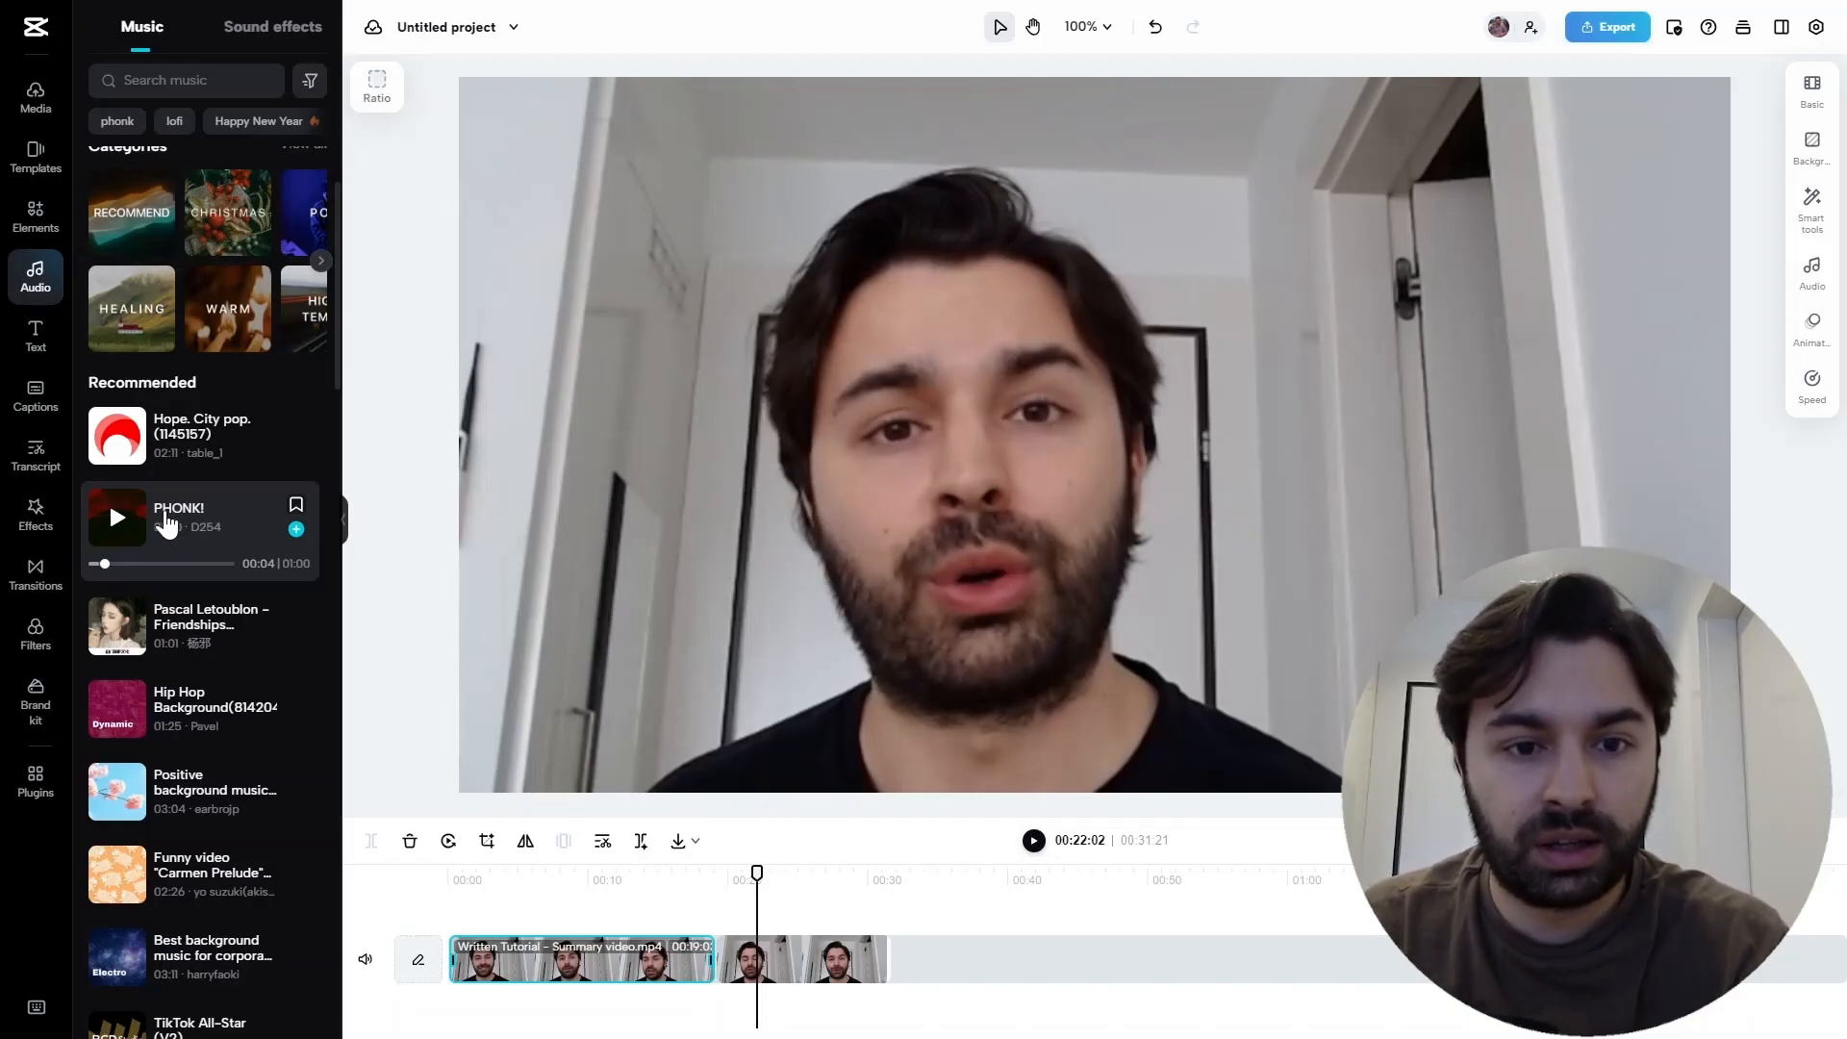
pyautogui.moveTo(166, 520); pyautogui.dragTo(487, 1003)
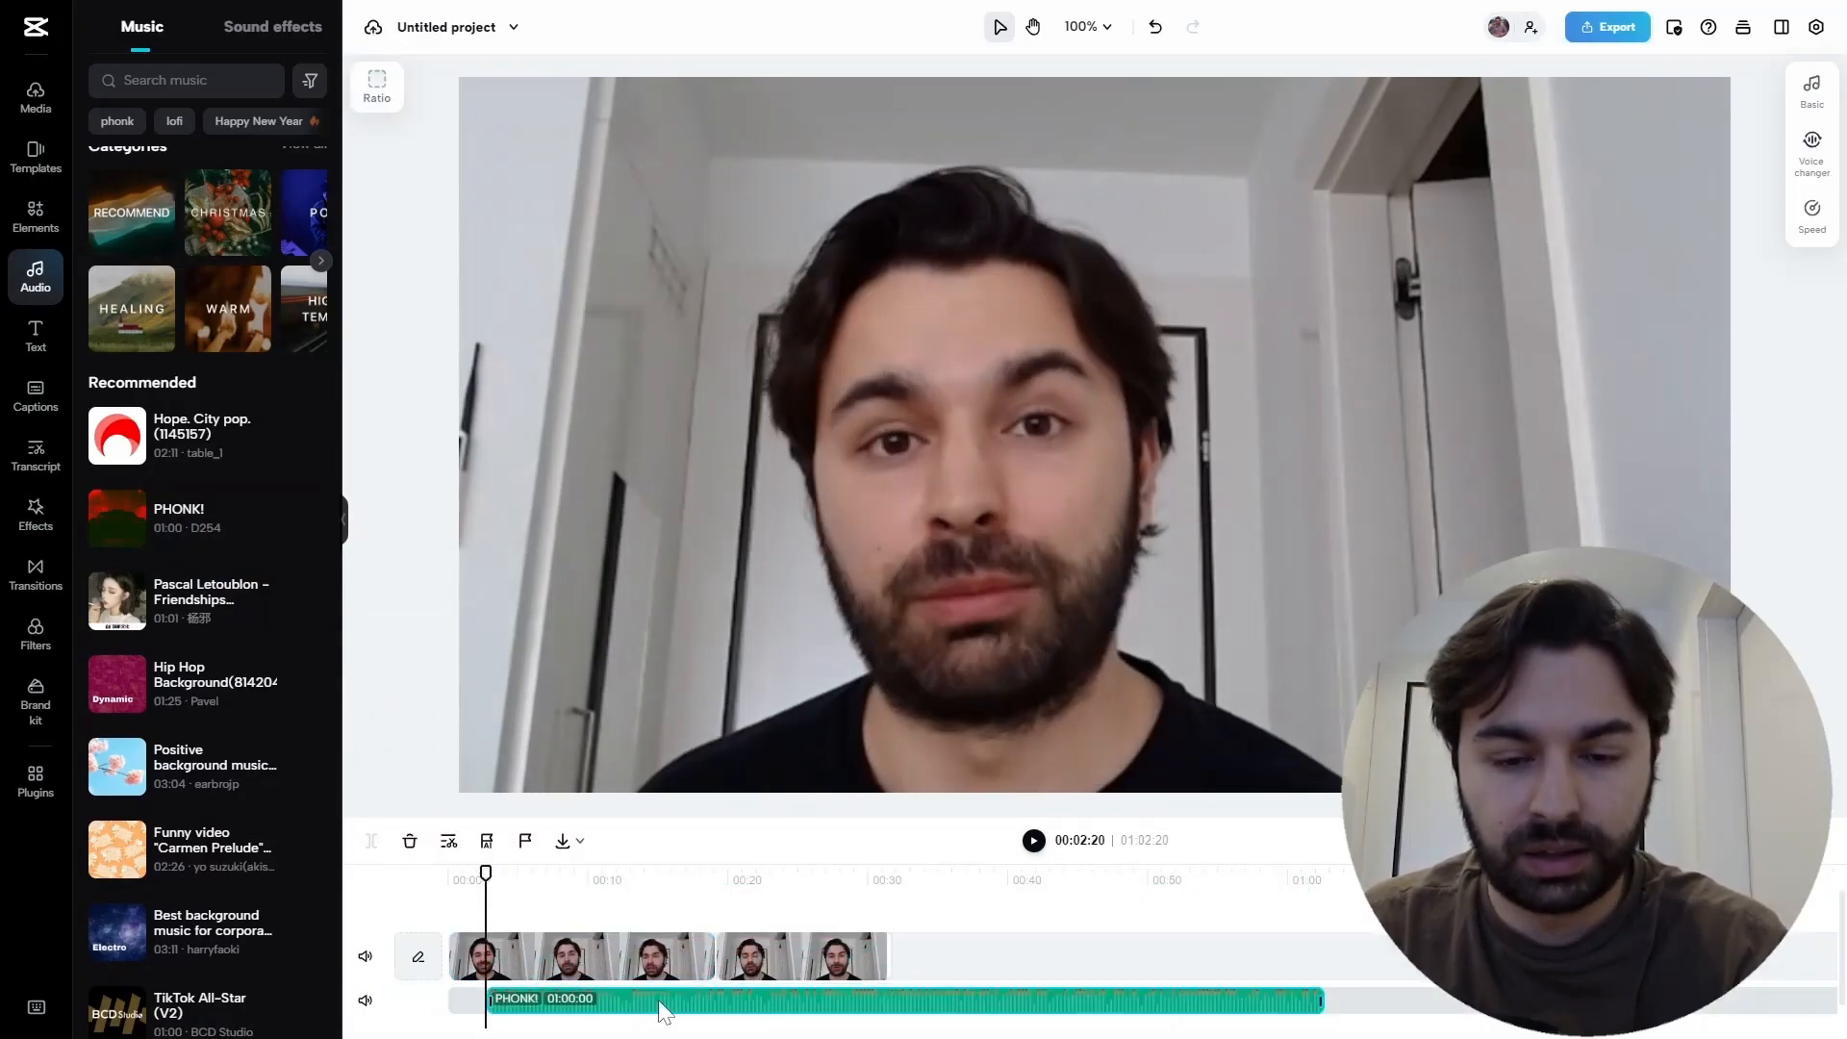
# - Move the PHONK! music clip to the very start of the timeline and play back the opening with the music
pyautogui.moveTo(658, 1003); pyautogui.dragTo(605, 995)
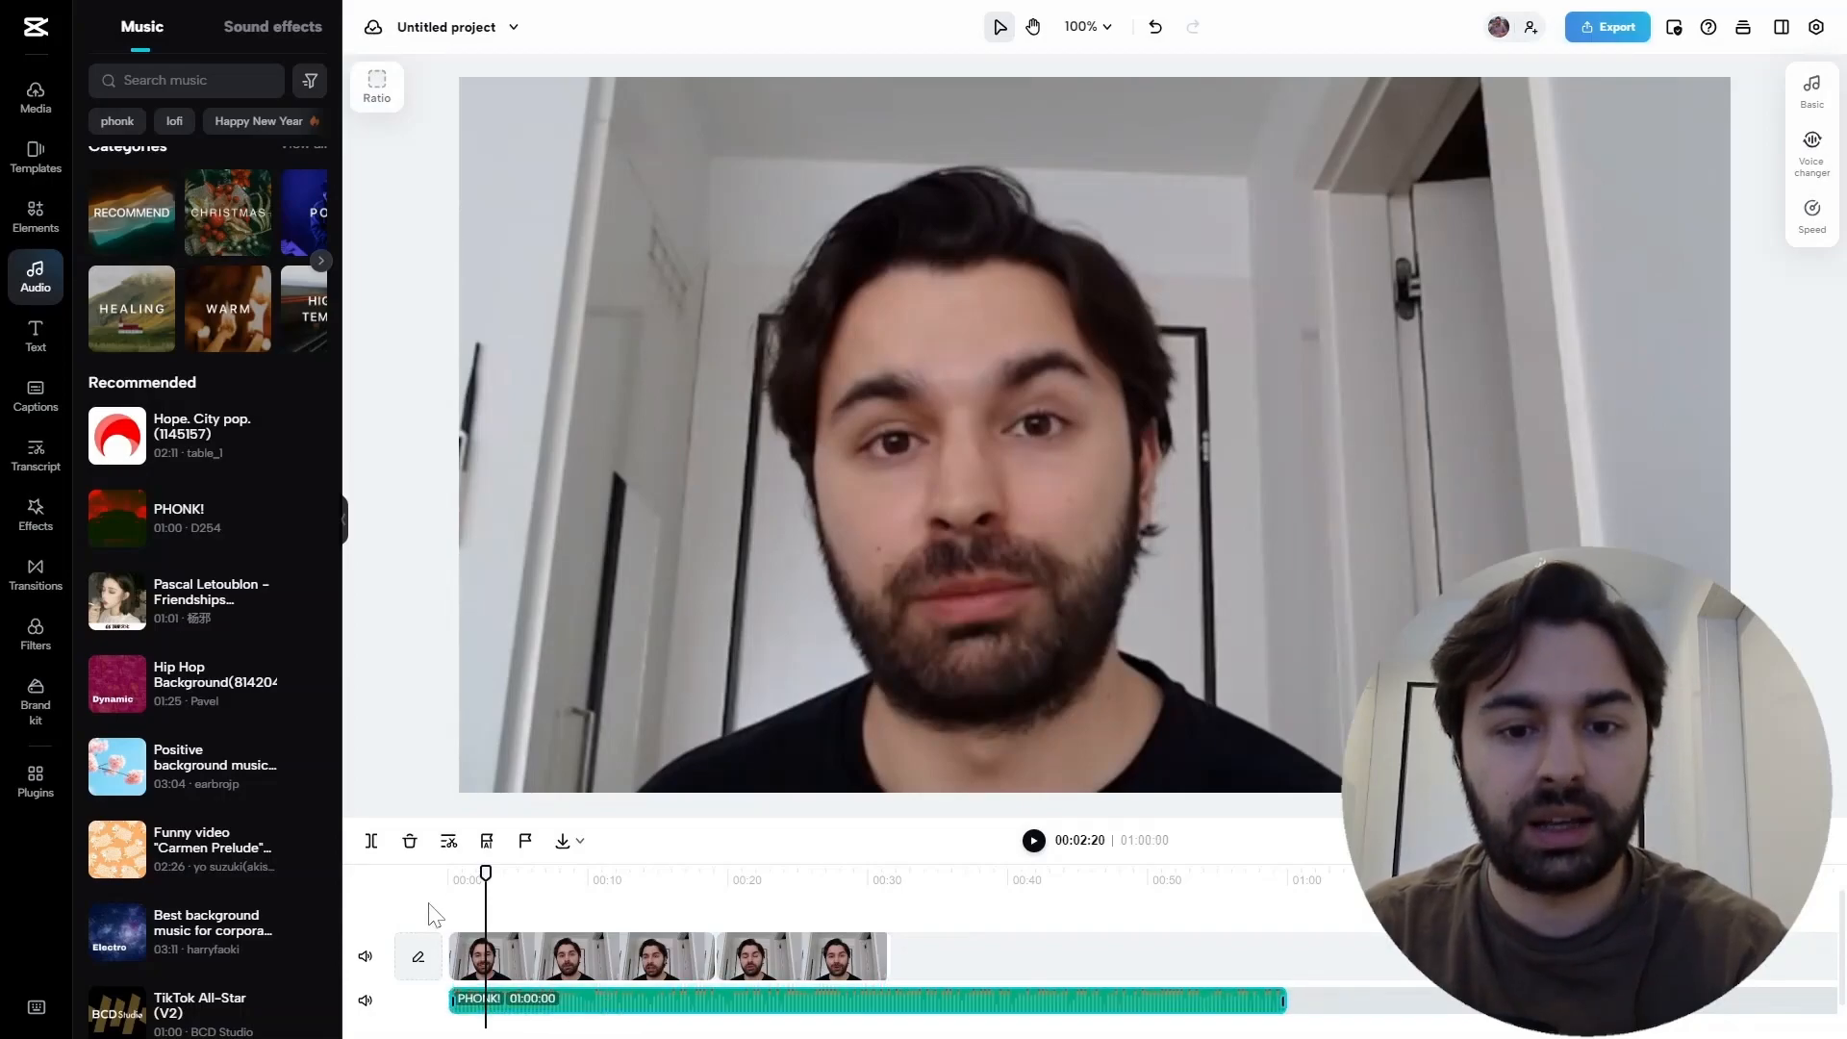
pyautogui.moveTo(485, 872); pyautogui.dragTo(453, 872)
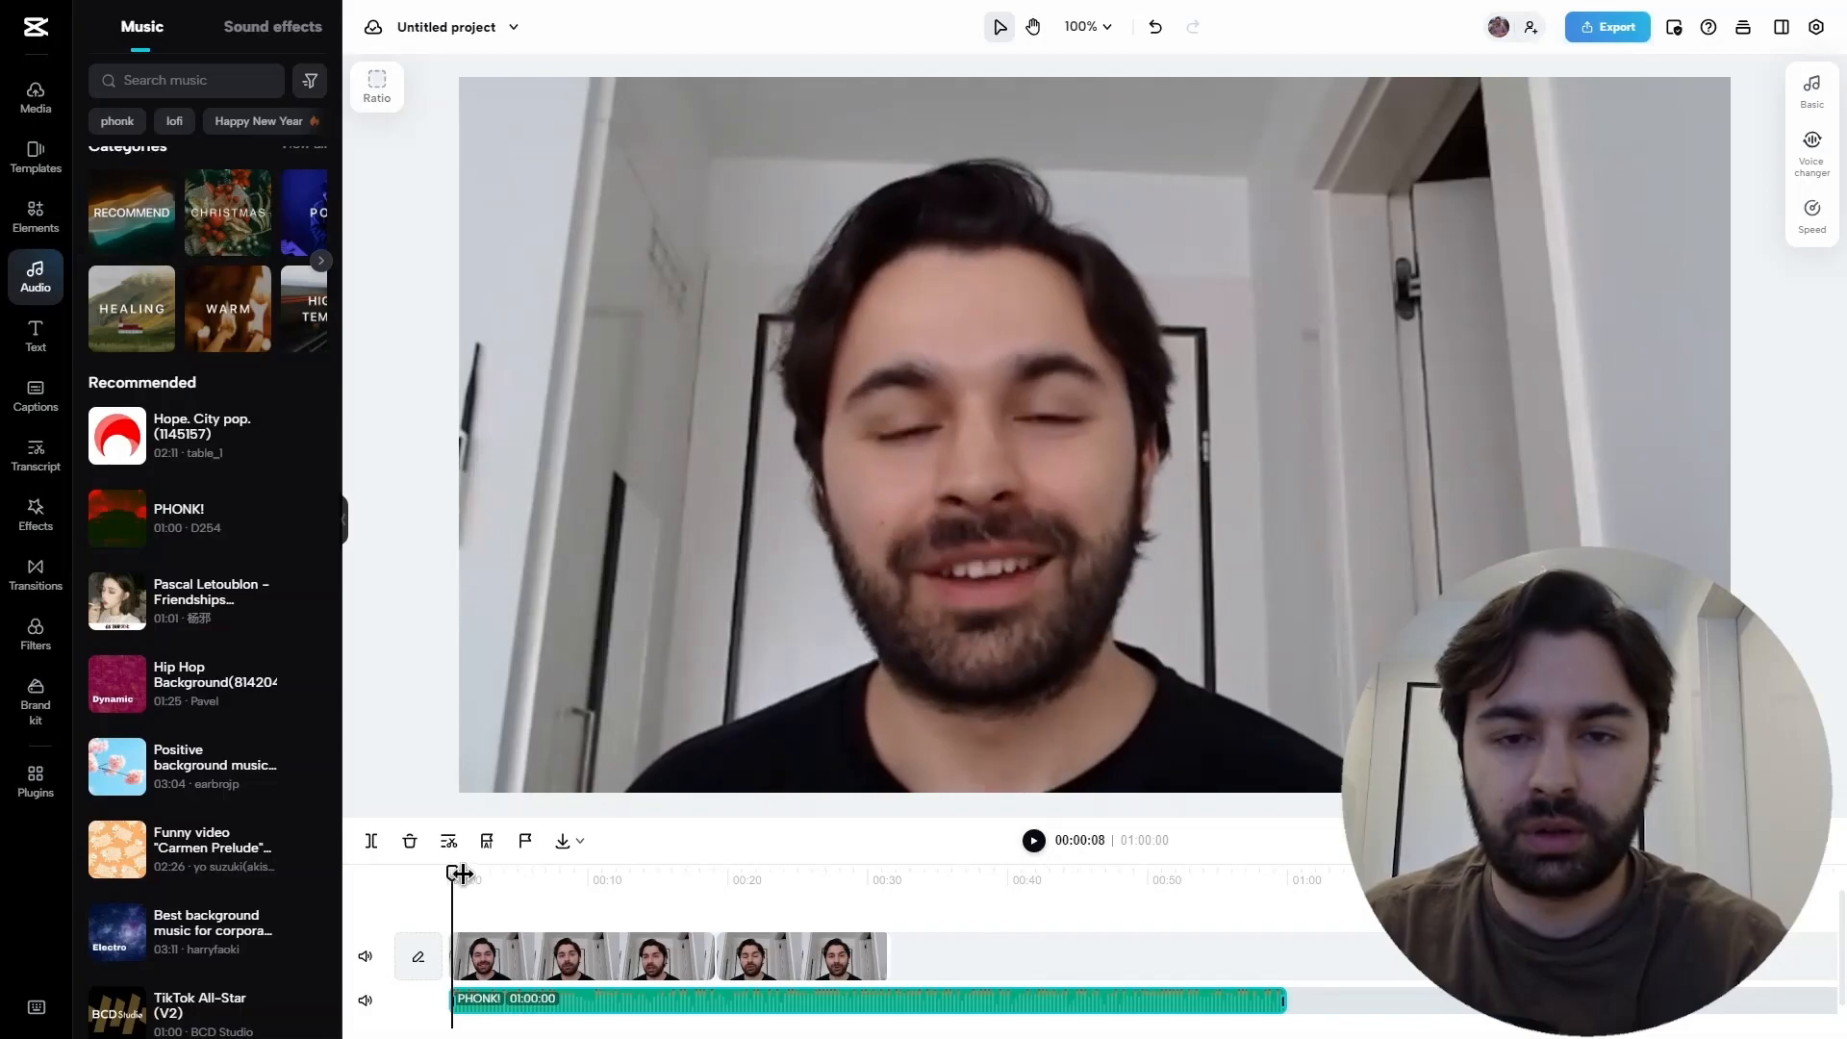
pyautogui.click(1033, 841)
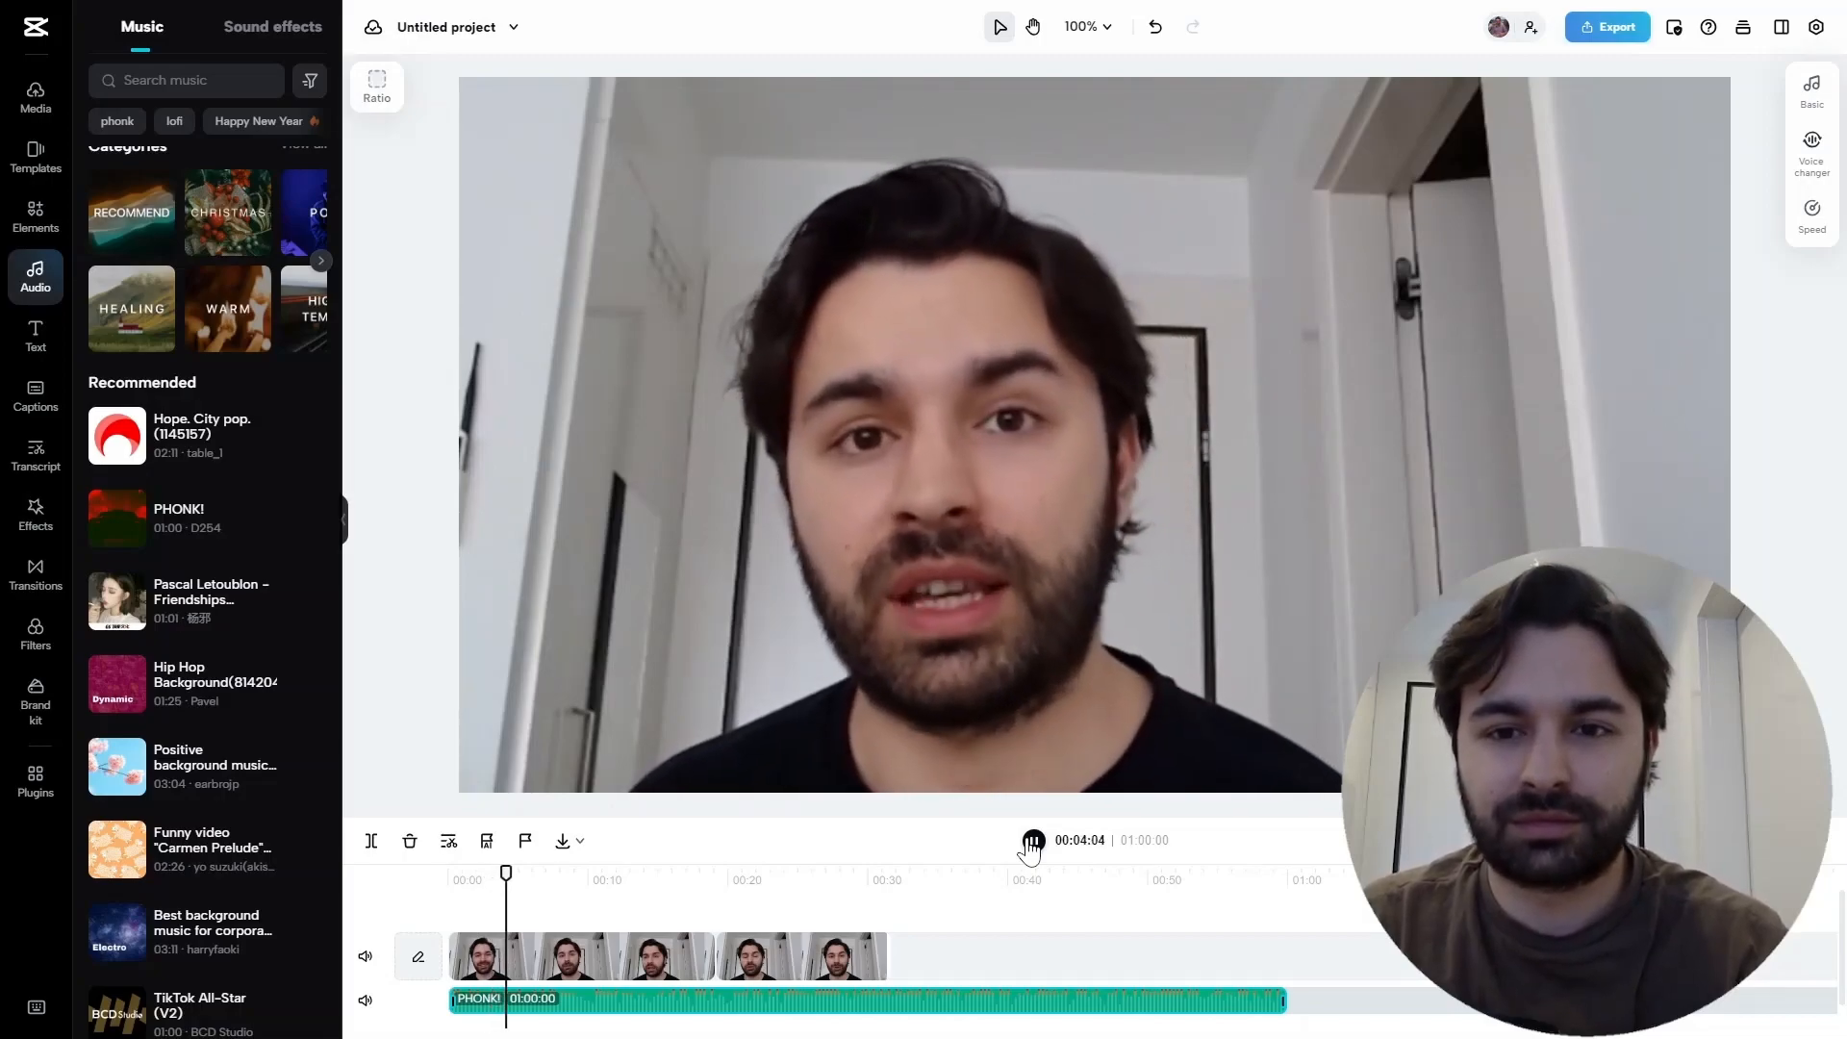
pyautogui.click(1033, 841)
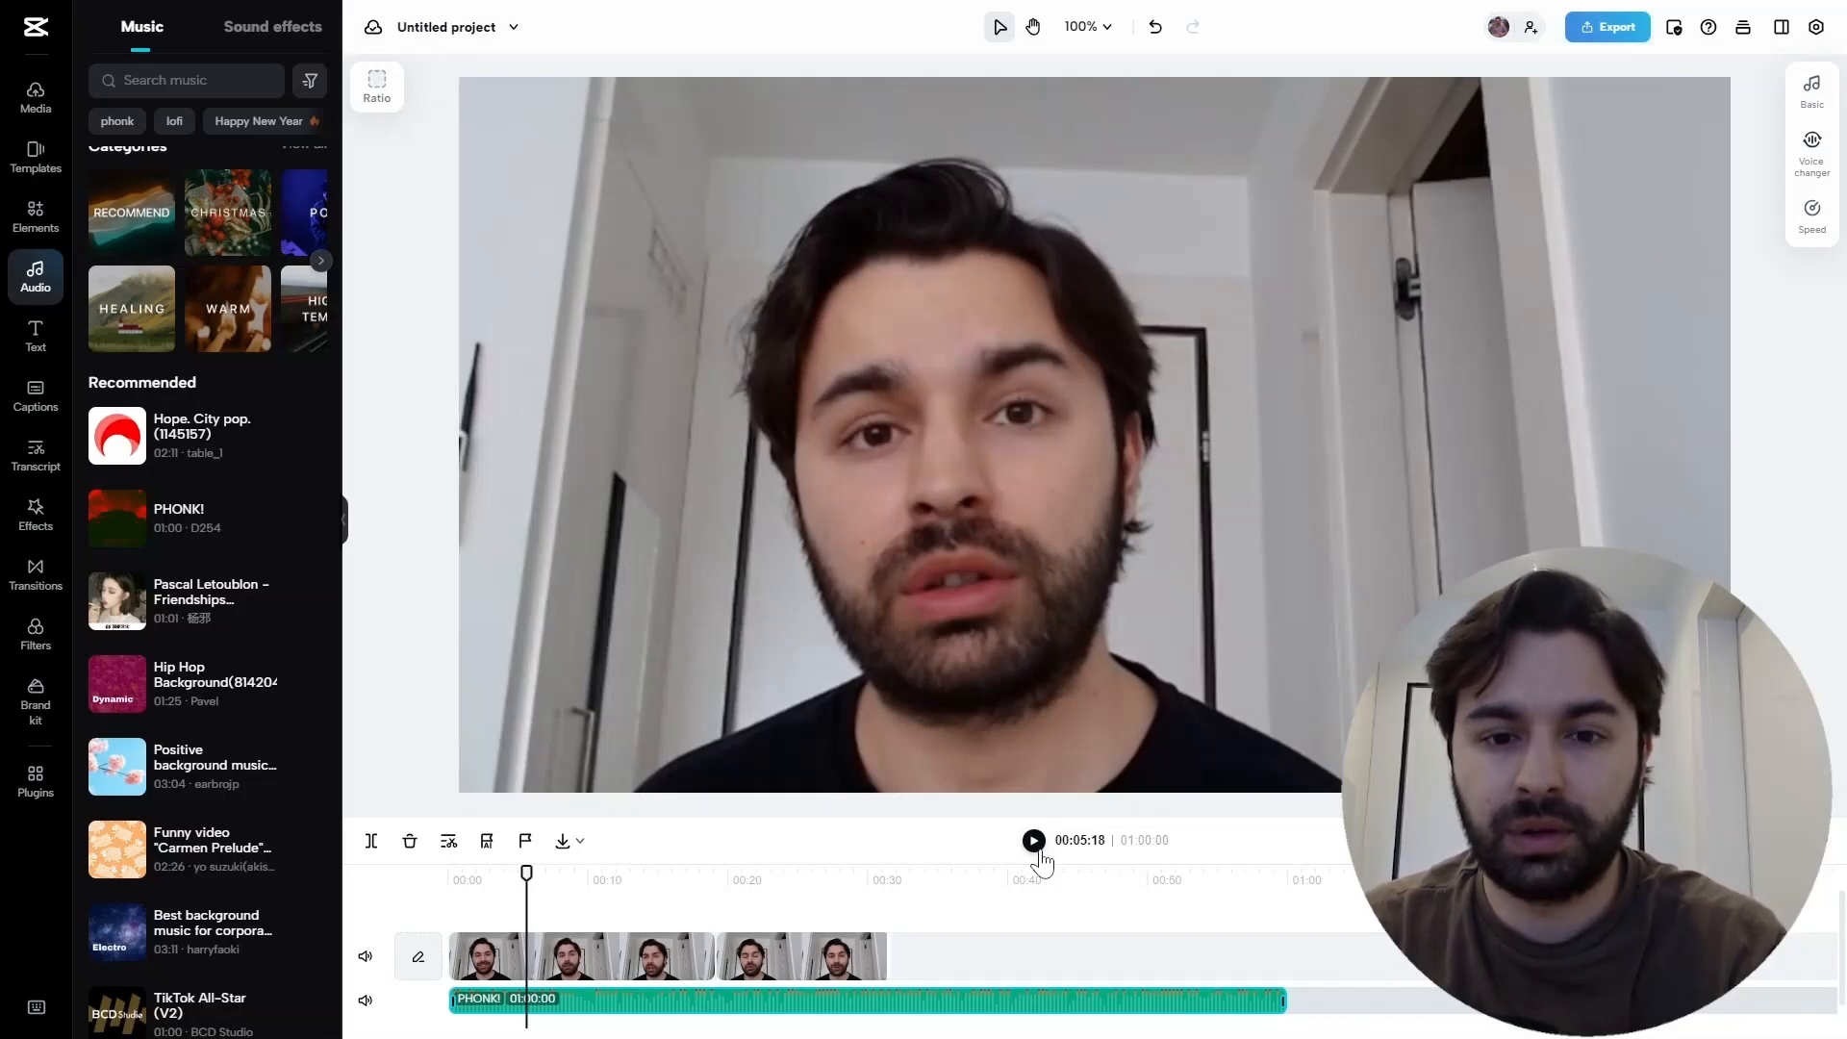
# - Mute the video track and play the music on its own from the beginning
pyautogui.click(366, 961)
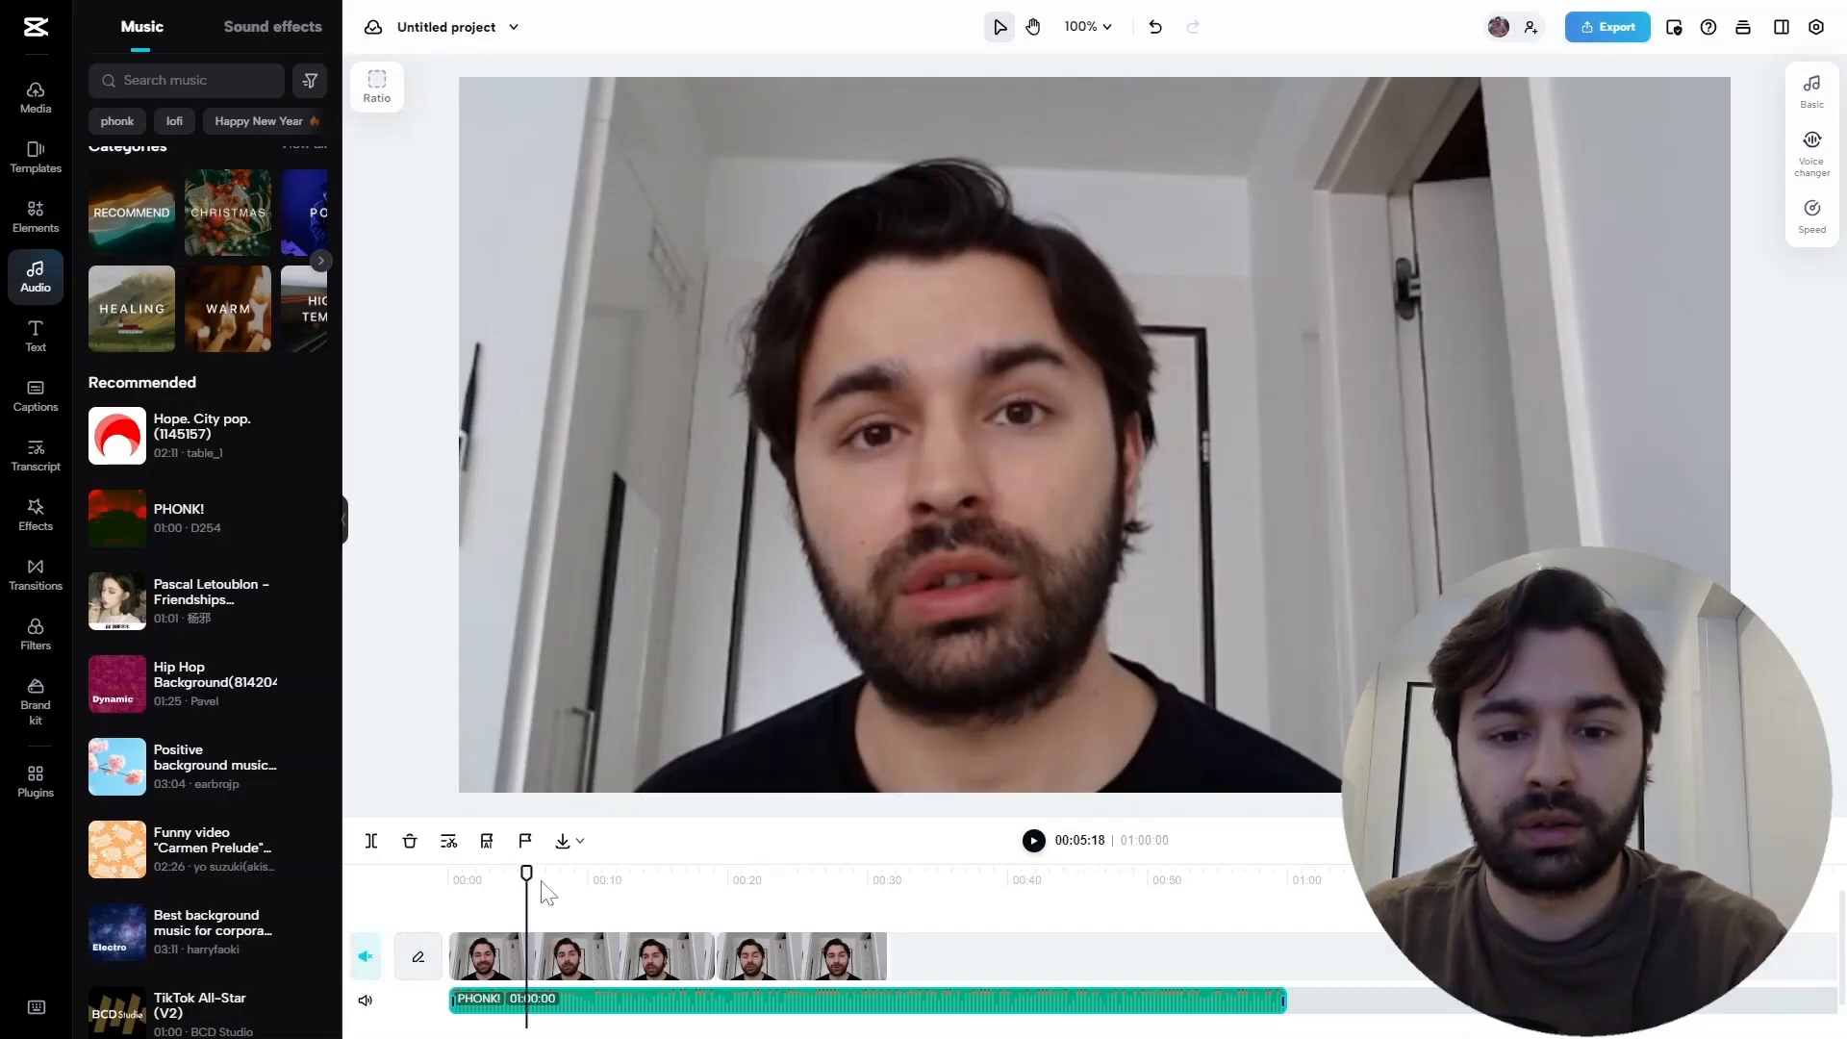
pyautogui.moveTo(526, 873); pyautogui.dragTo(451, 870)
pyautogui.click(1034, 841)
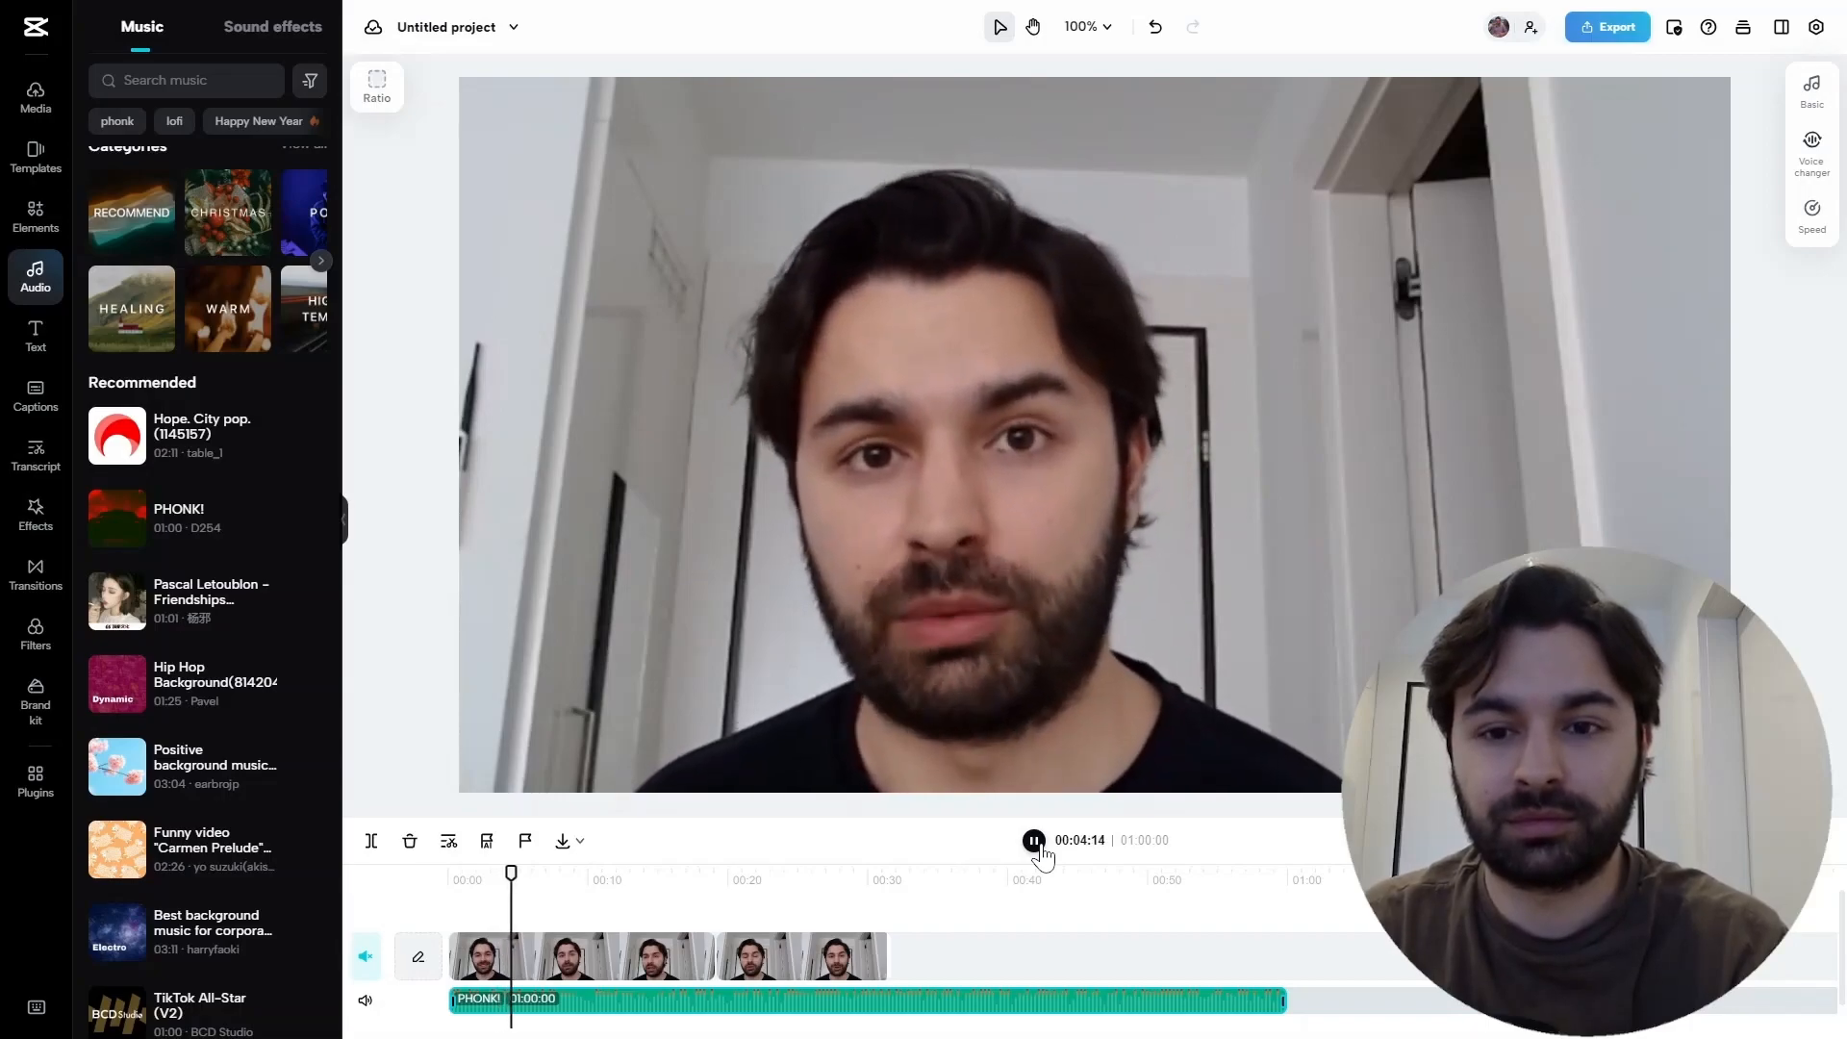
pyautogui.click(1040, 845)
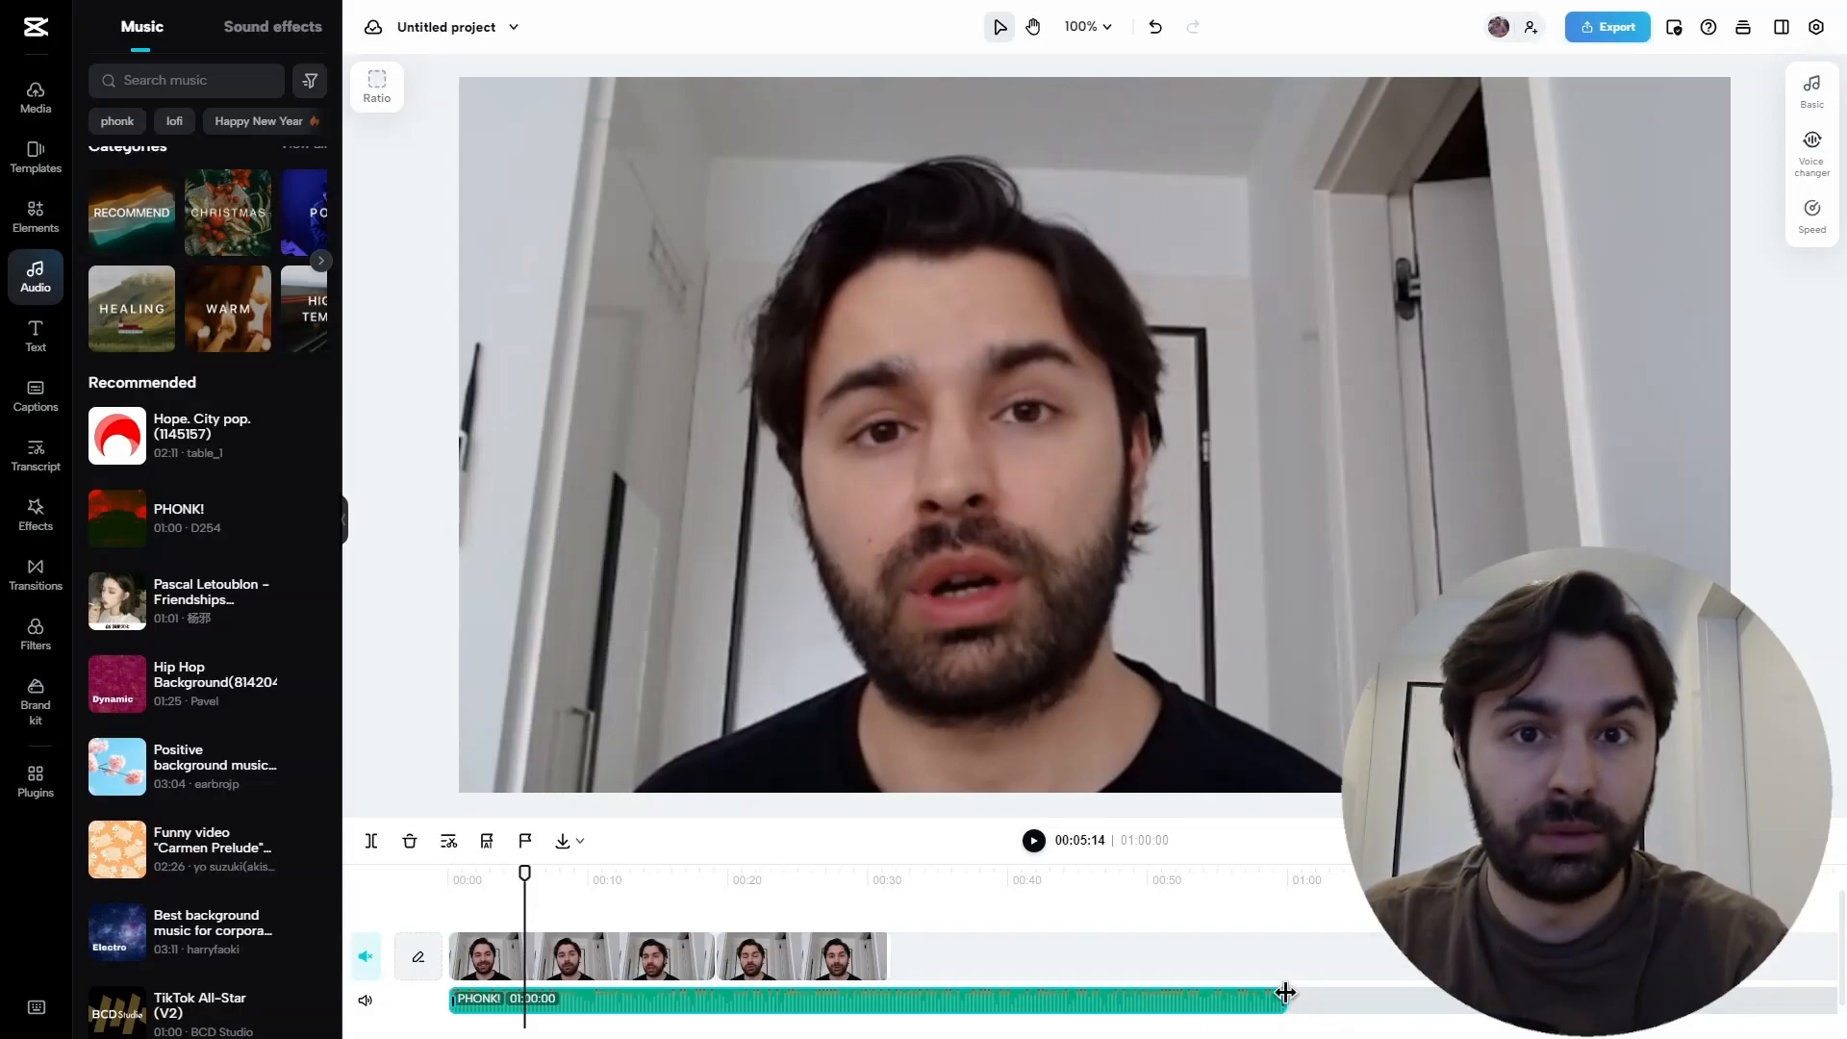
# - Trim the end of the PHONK! clip to the end of the video clips and return to the start of the timeline
pyautogui.moveTo(1204, 1000); pyautogui.dragTo(993, 982)
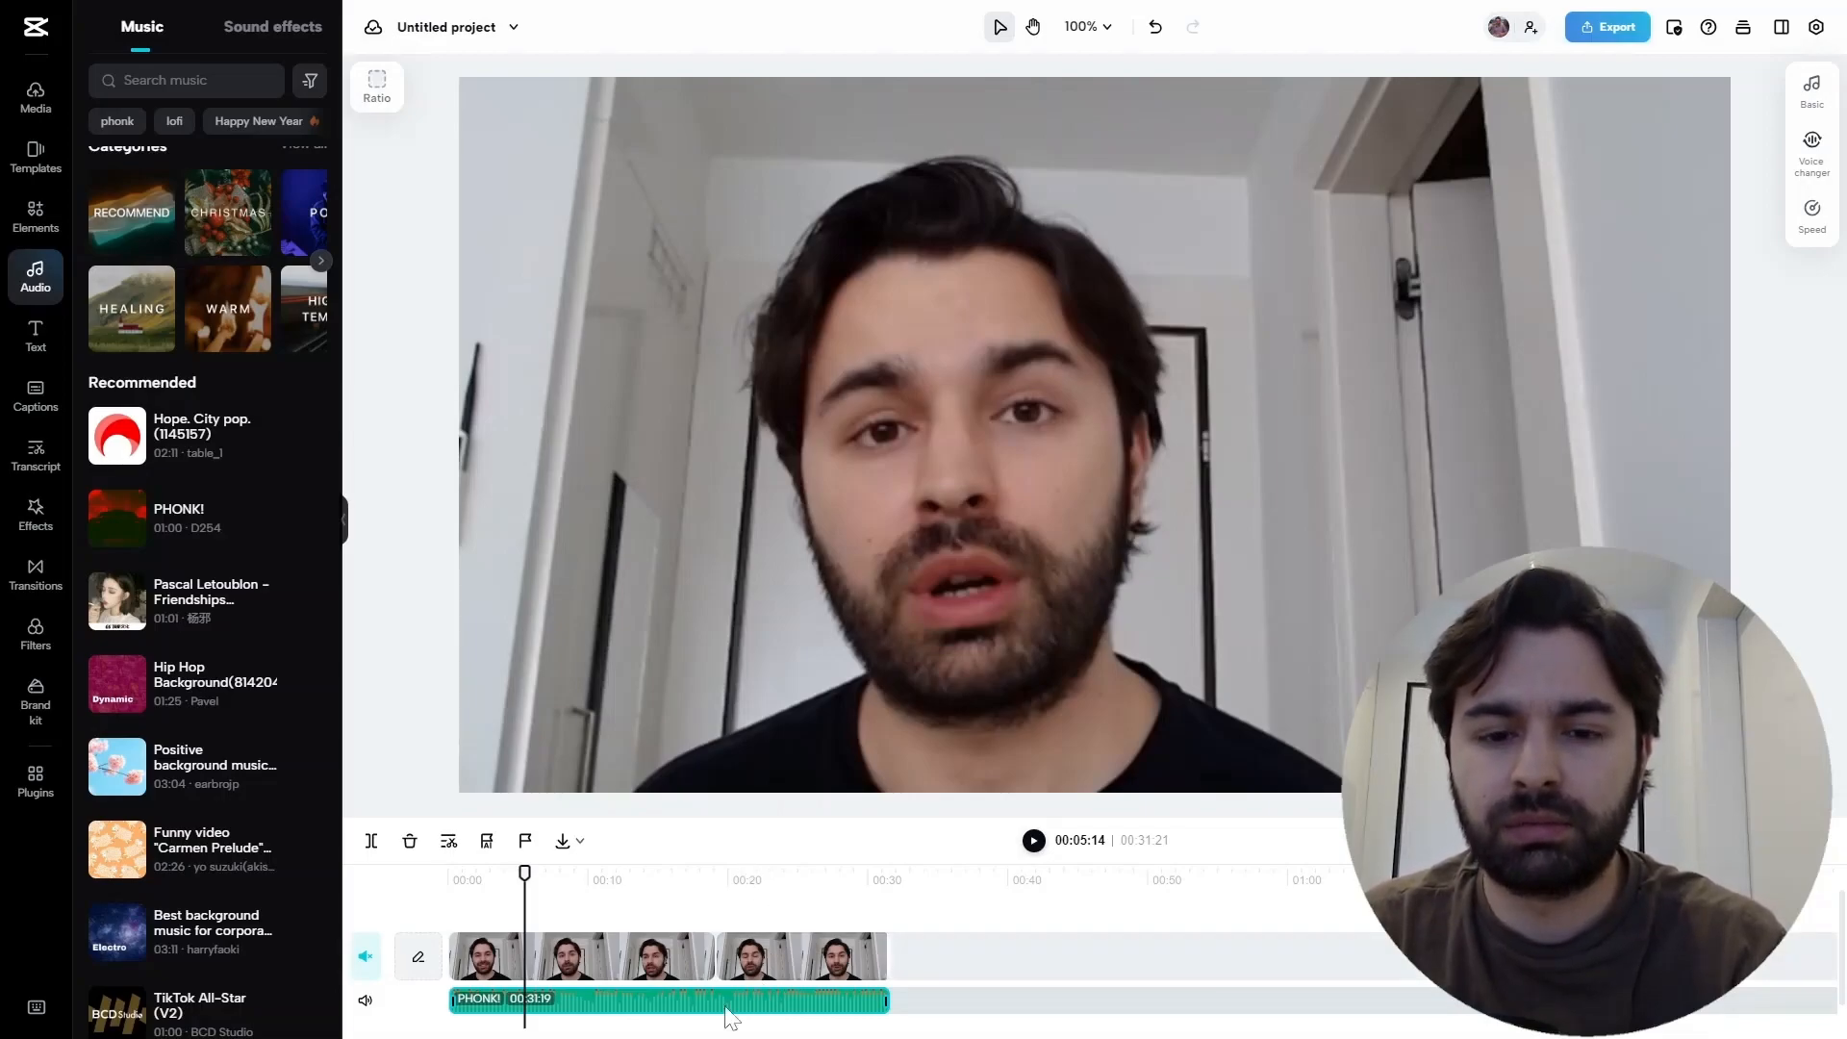
pyautogui.press('Home')
# - Try the PHONK! clip's volume at 5.2 dB and 20 dB during playback, and lower it below 0 dB
pyautogui.click(589, 997)
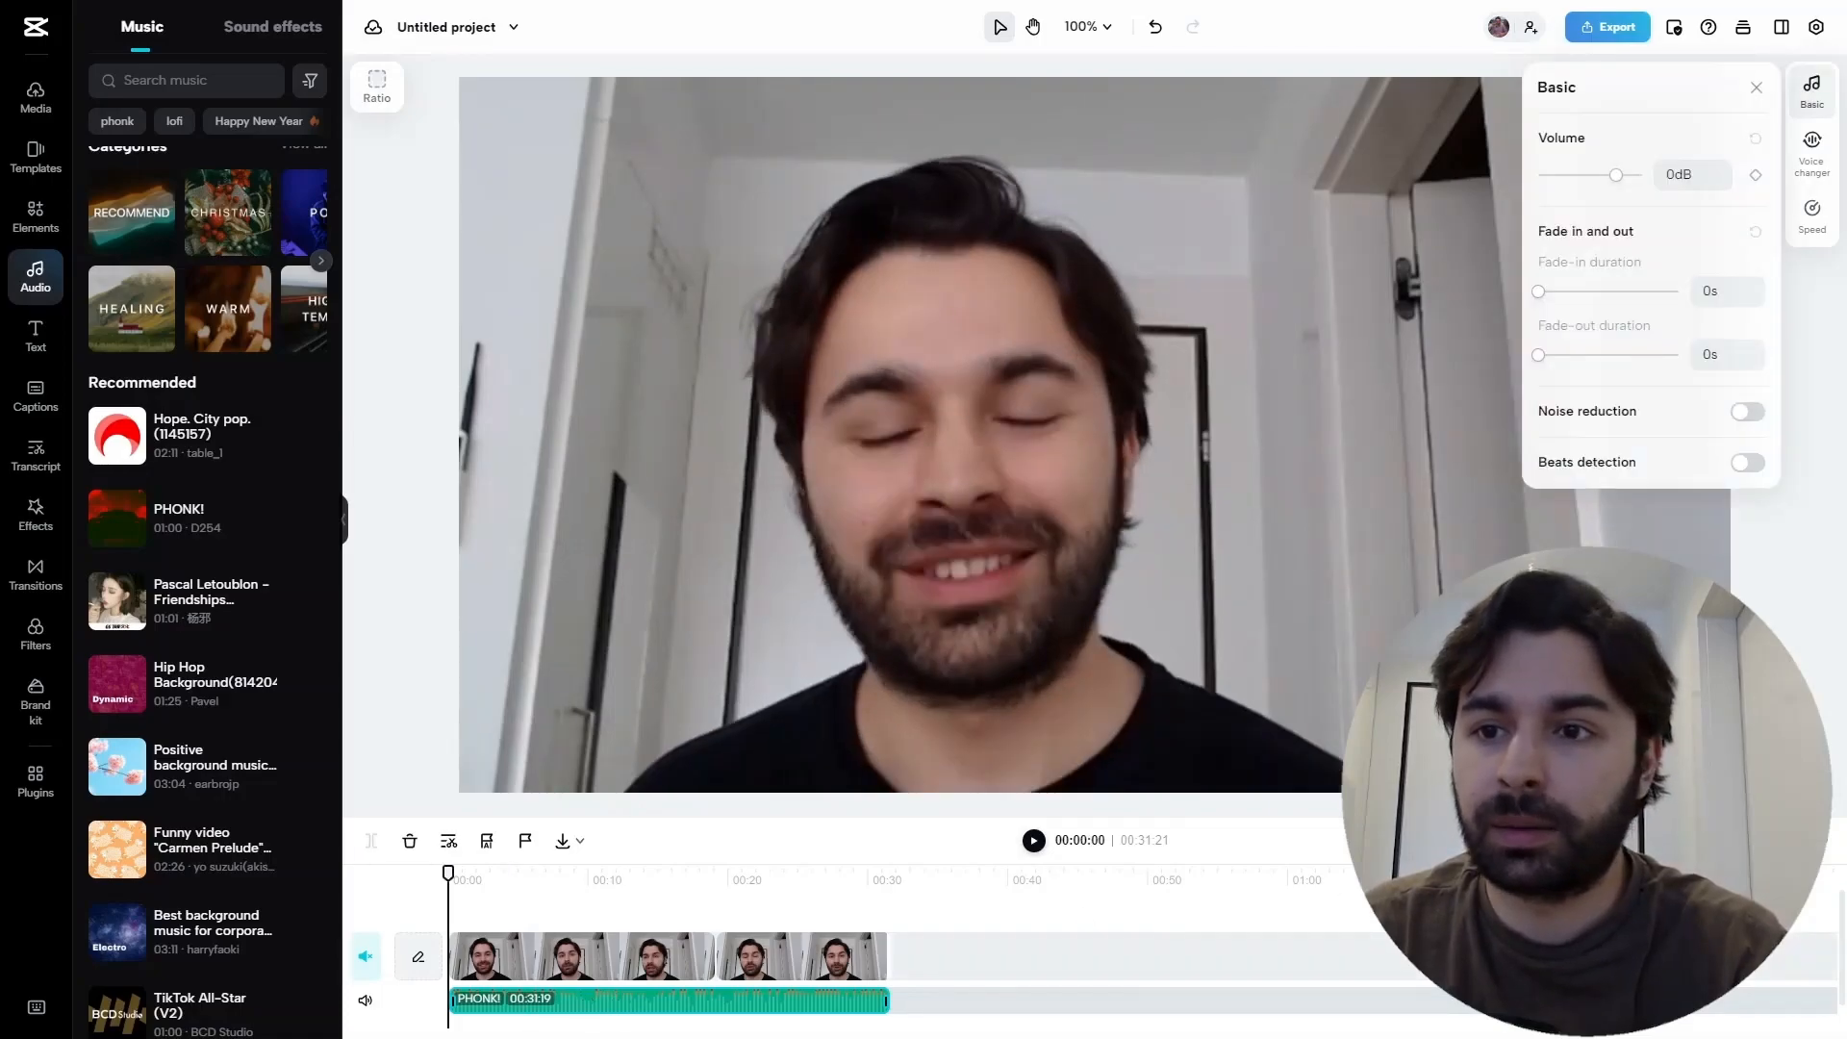
pyautogui.moveTo(1578, 91); pyautogui.dragTo(867, 293)
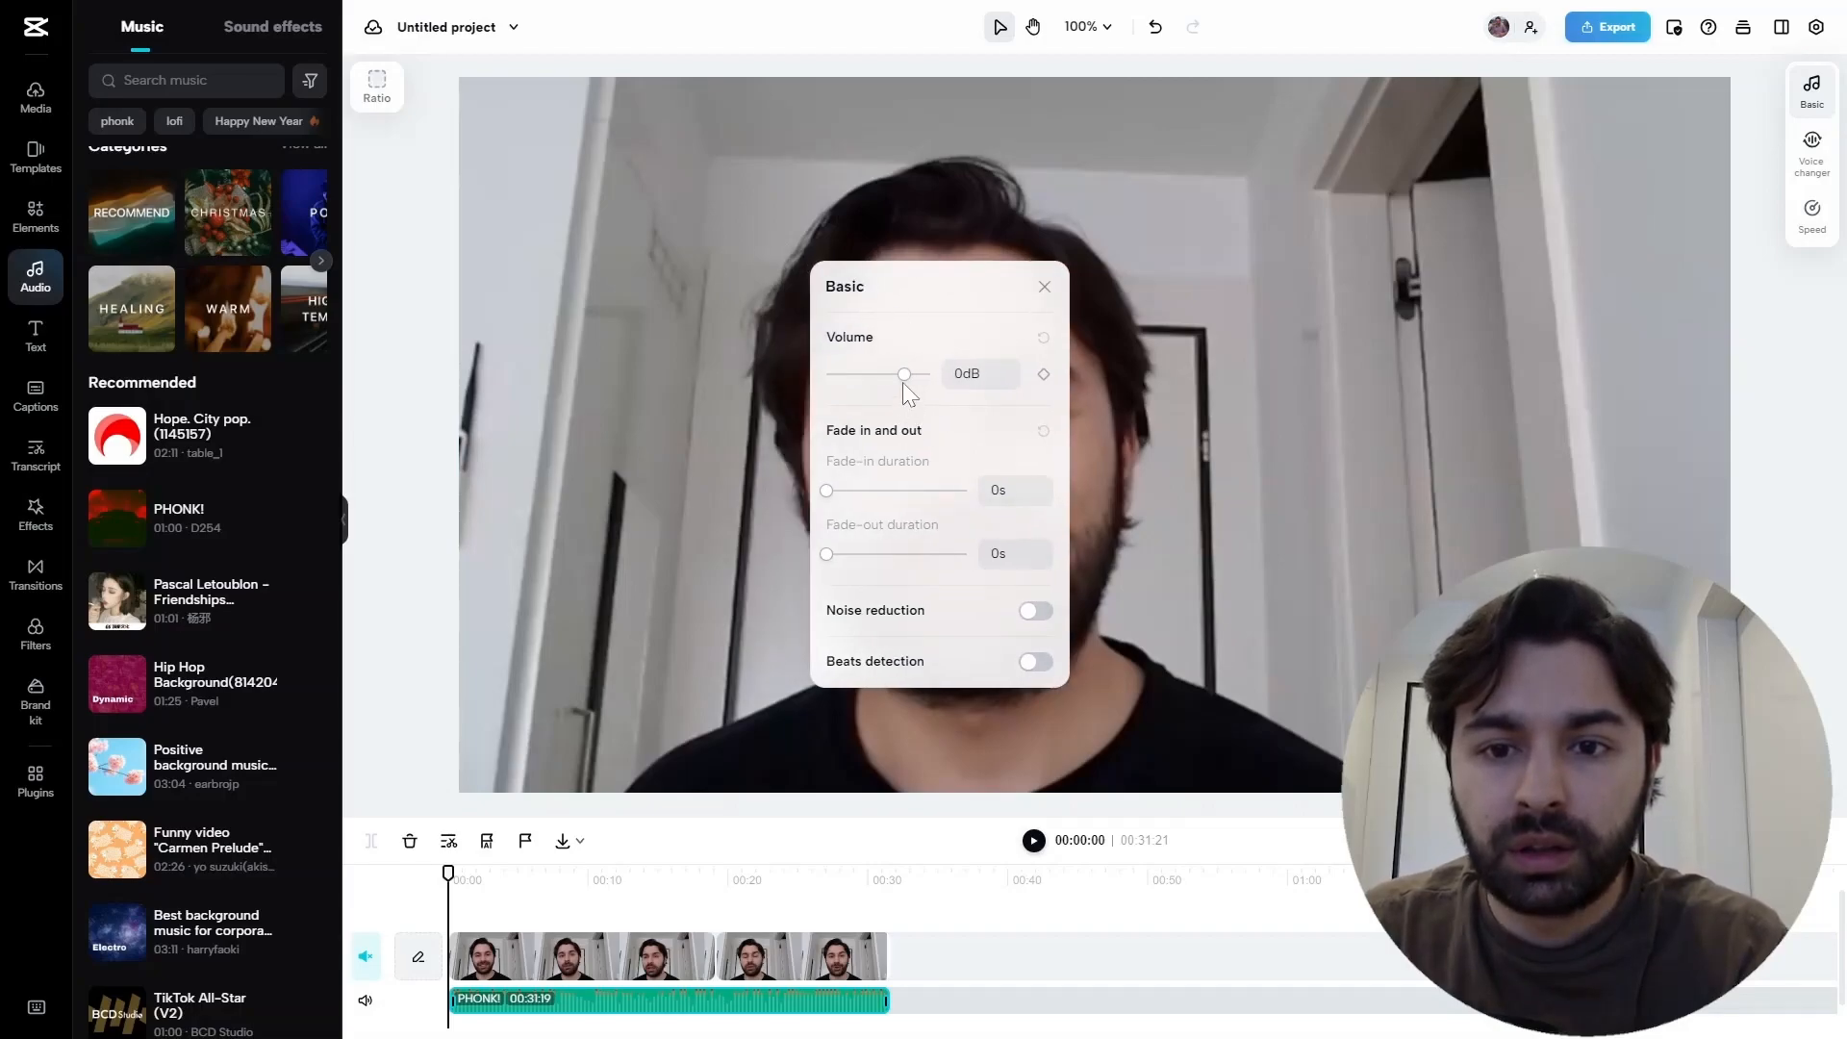
pyautogui.moveTo(904, 375); pyautogui.dragTo(910, 374)
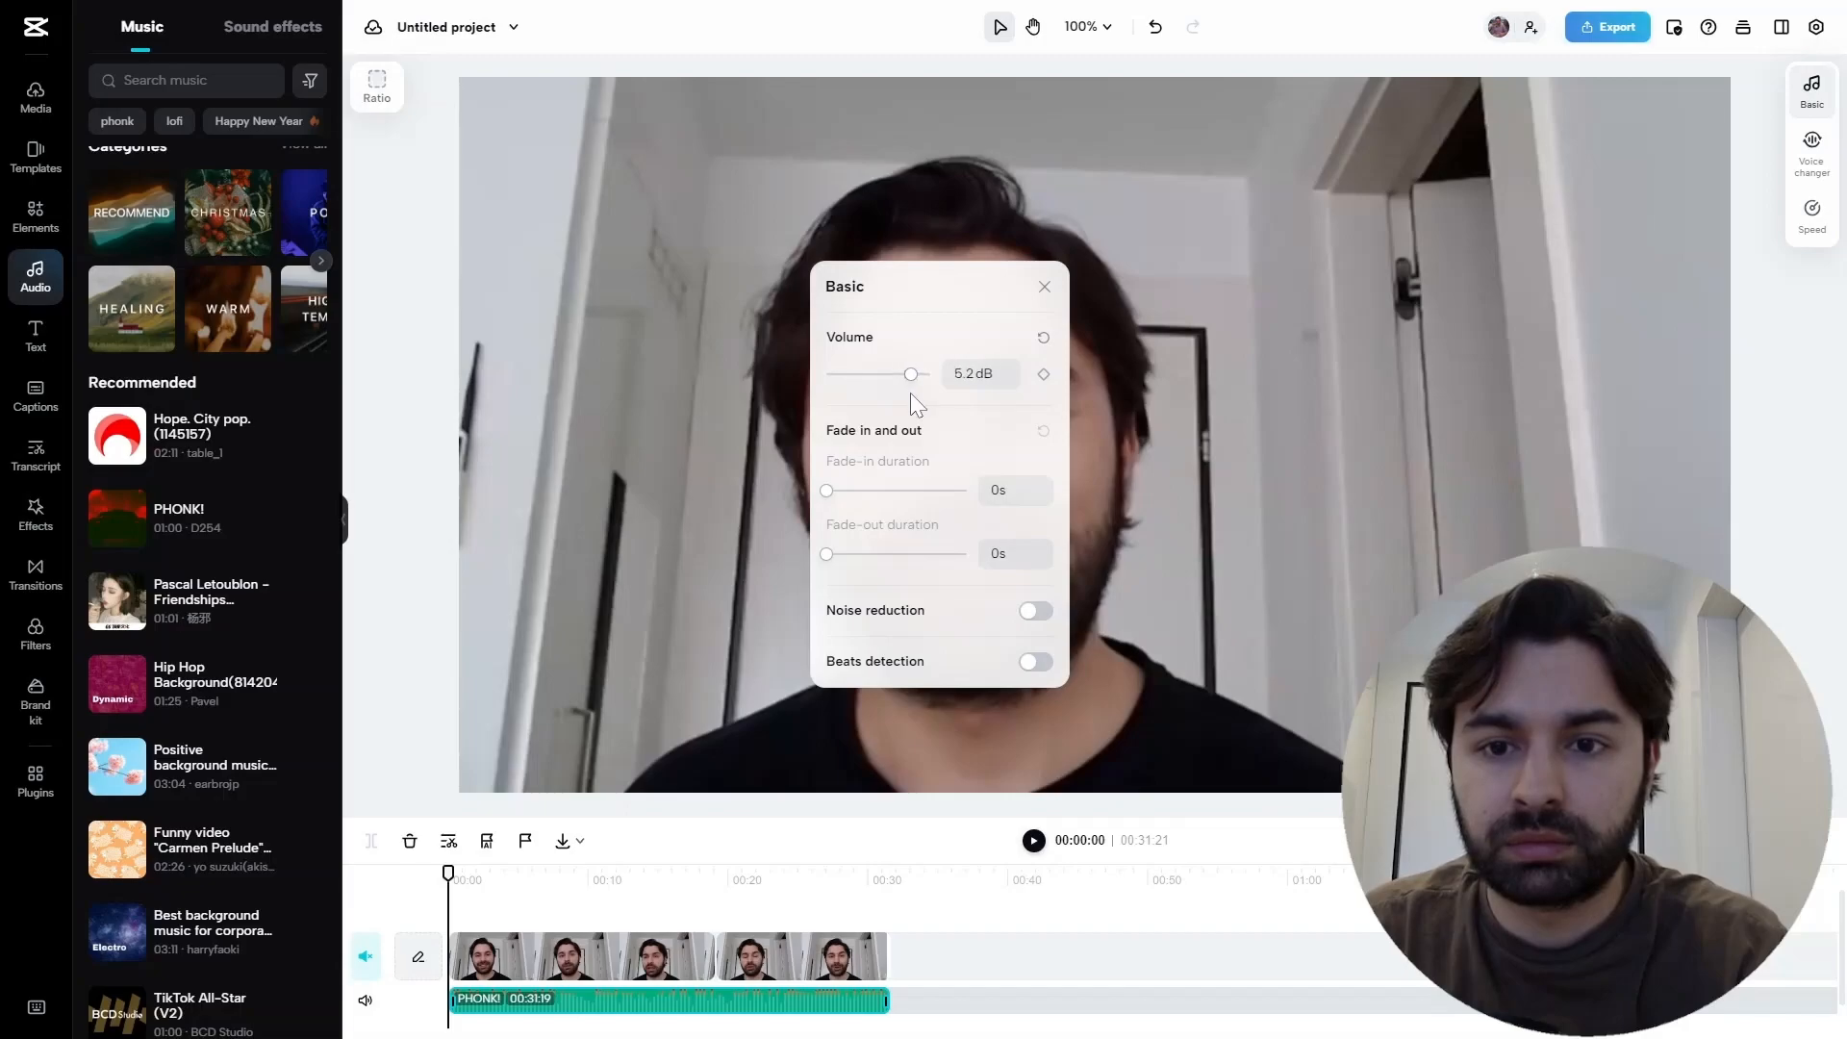
pyautogui.click(1033, 840)
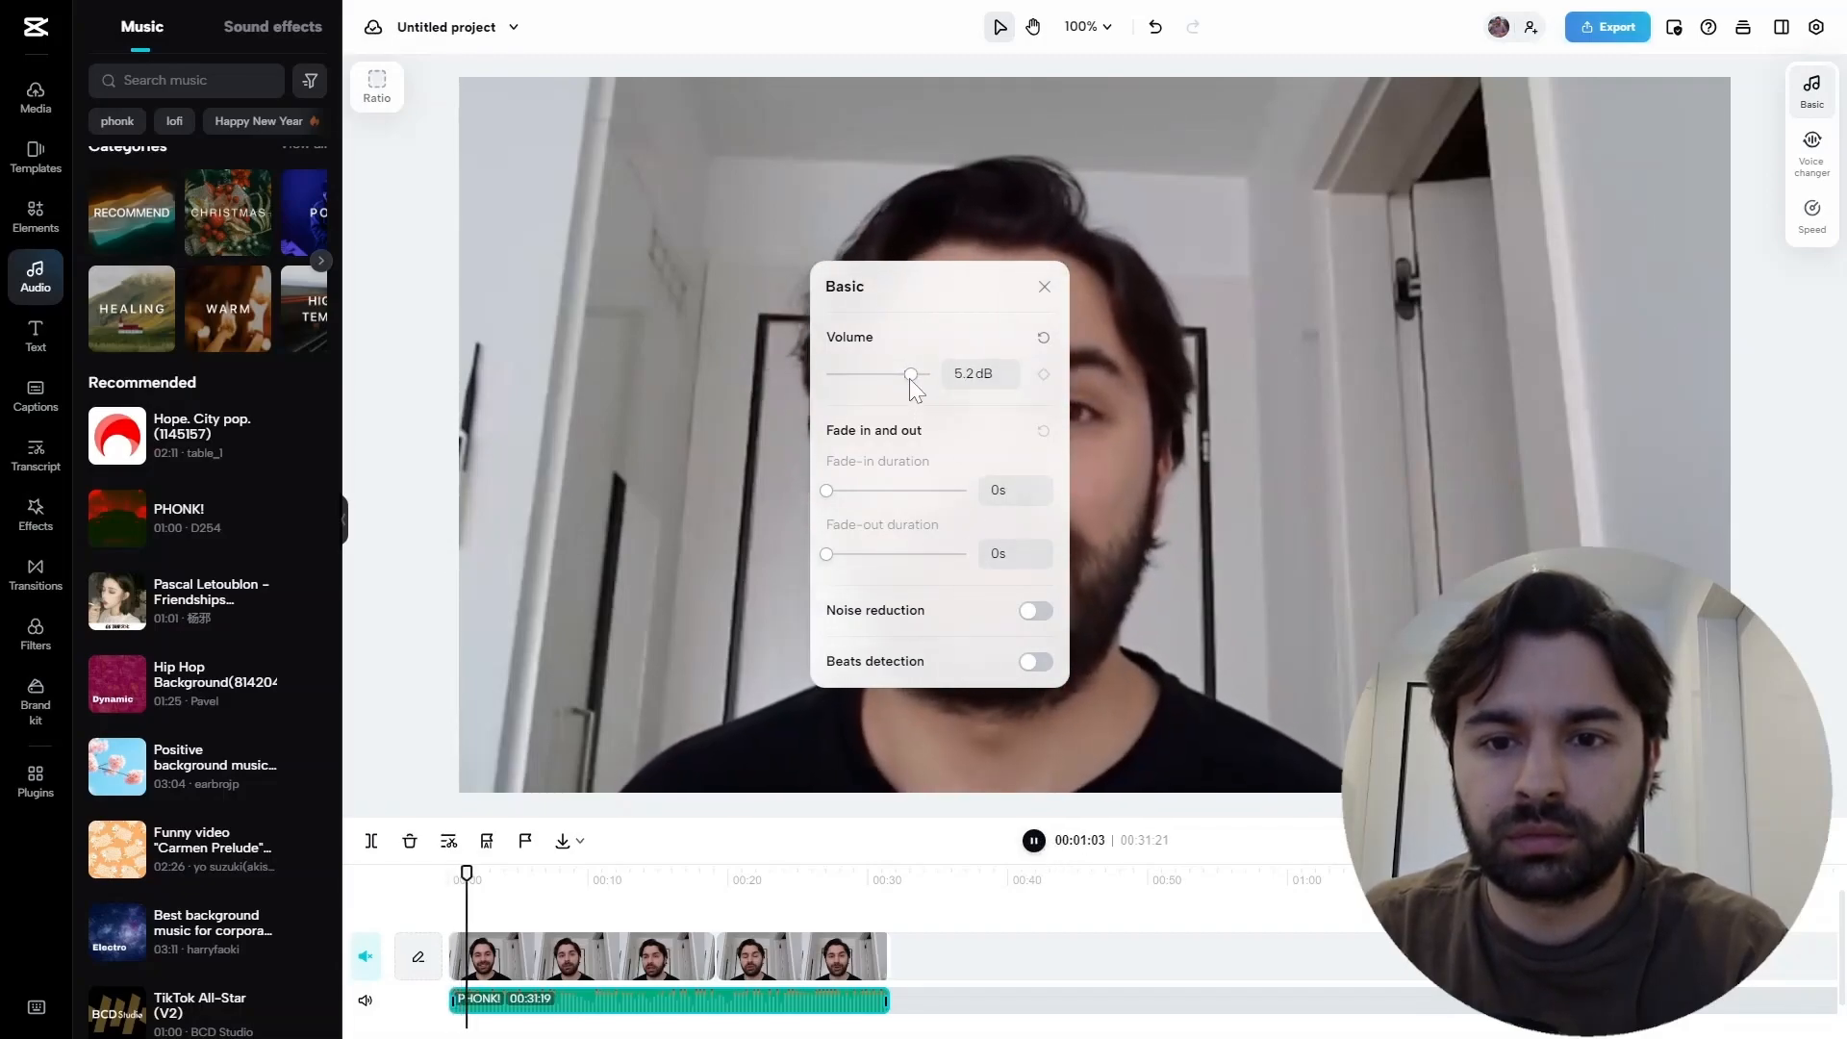
pyautogui.moveTo(910, 375); pyautogui.dragTo(945, 383)
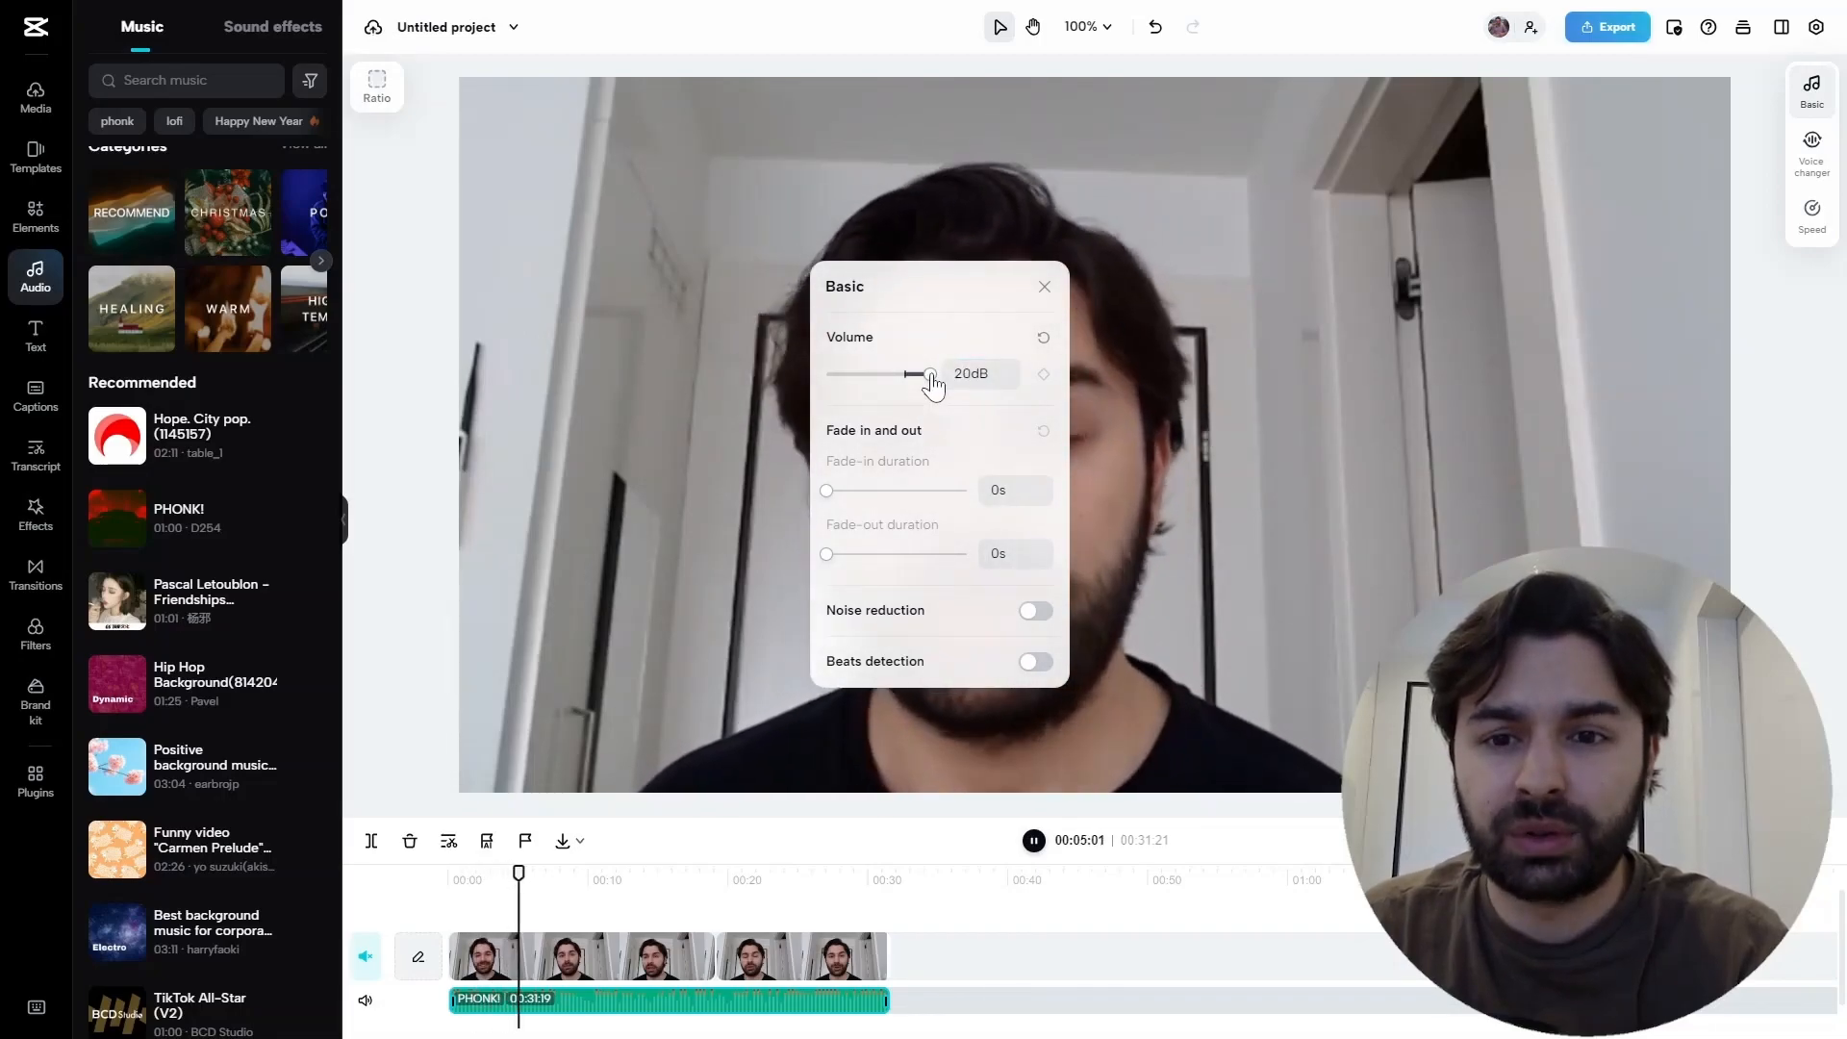
pyautogui.moveTo(930, 383); pyautogui.dragTo(859, 379)
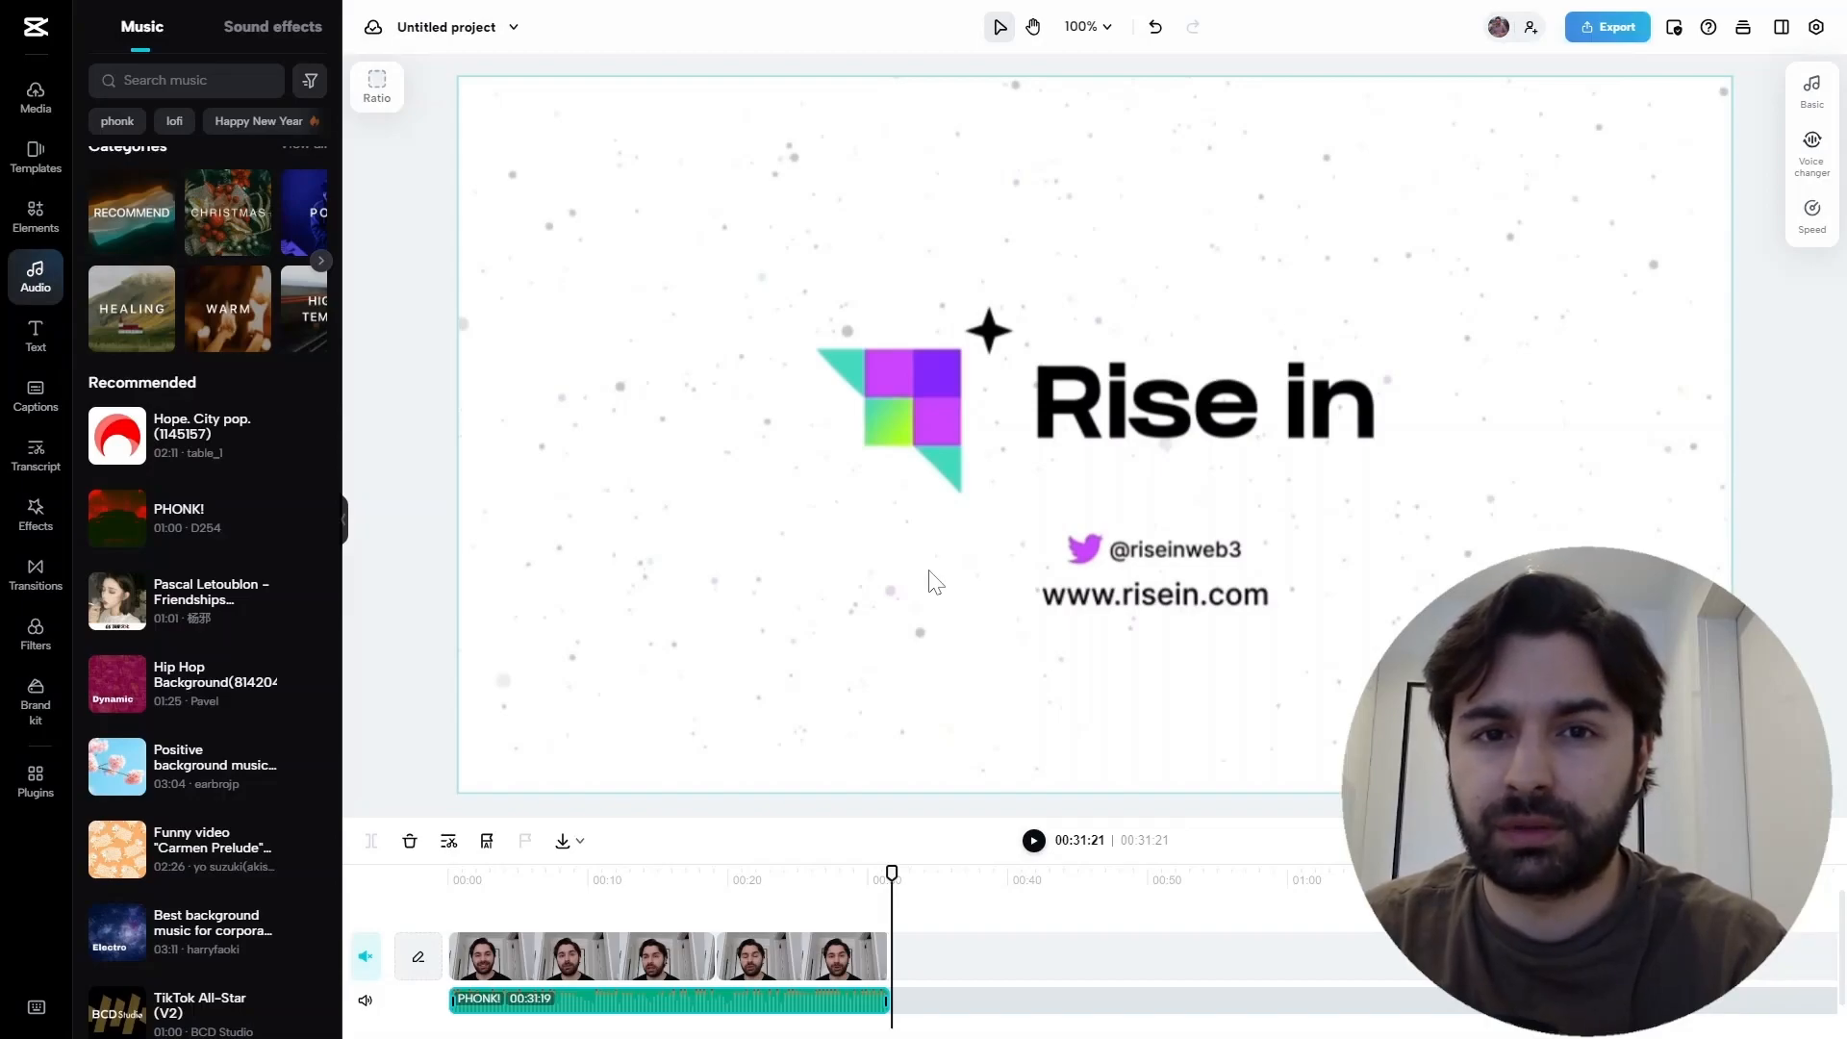
# - Generate auto captions for the video with English (US) as the spoken language
pyautogui.click(36, 396)
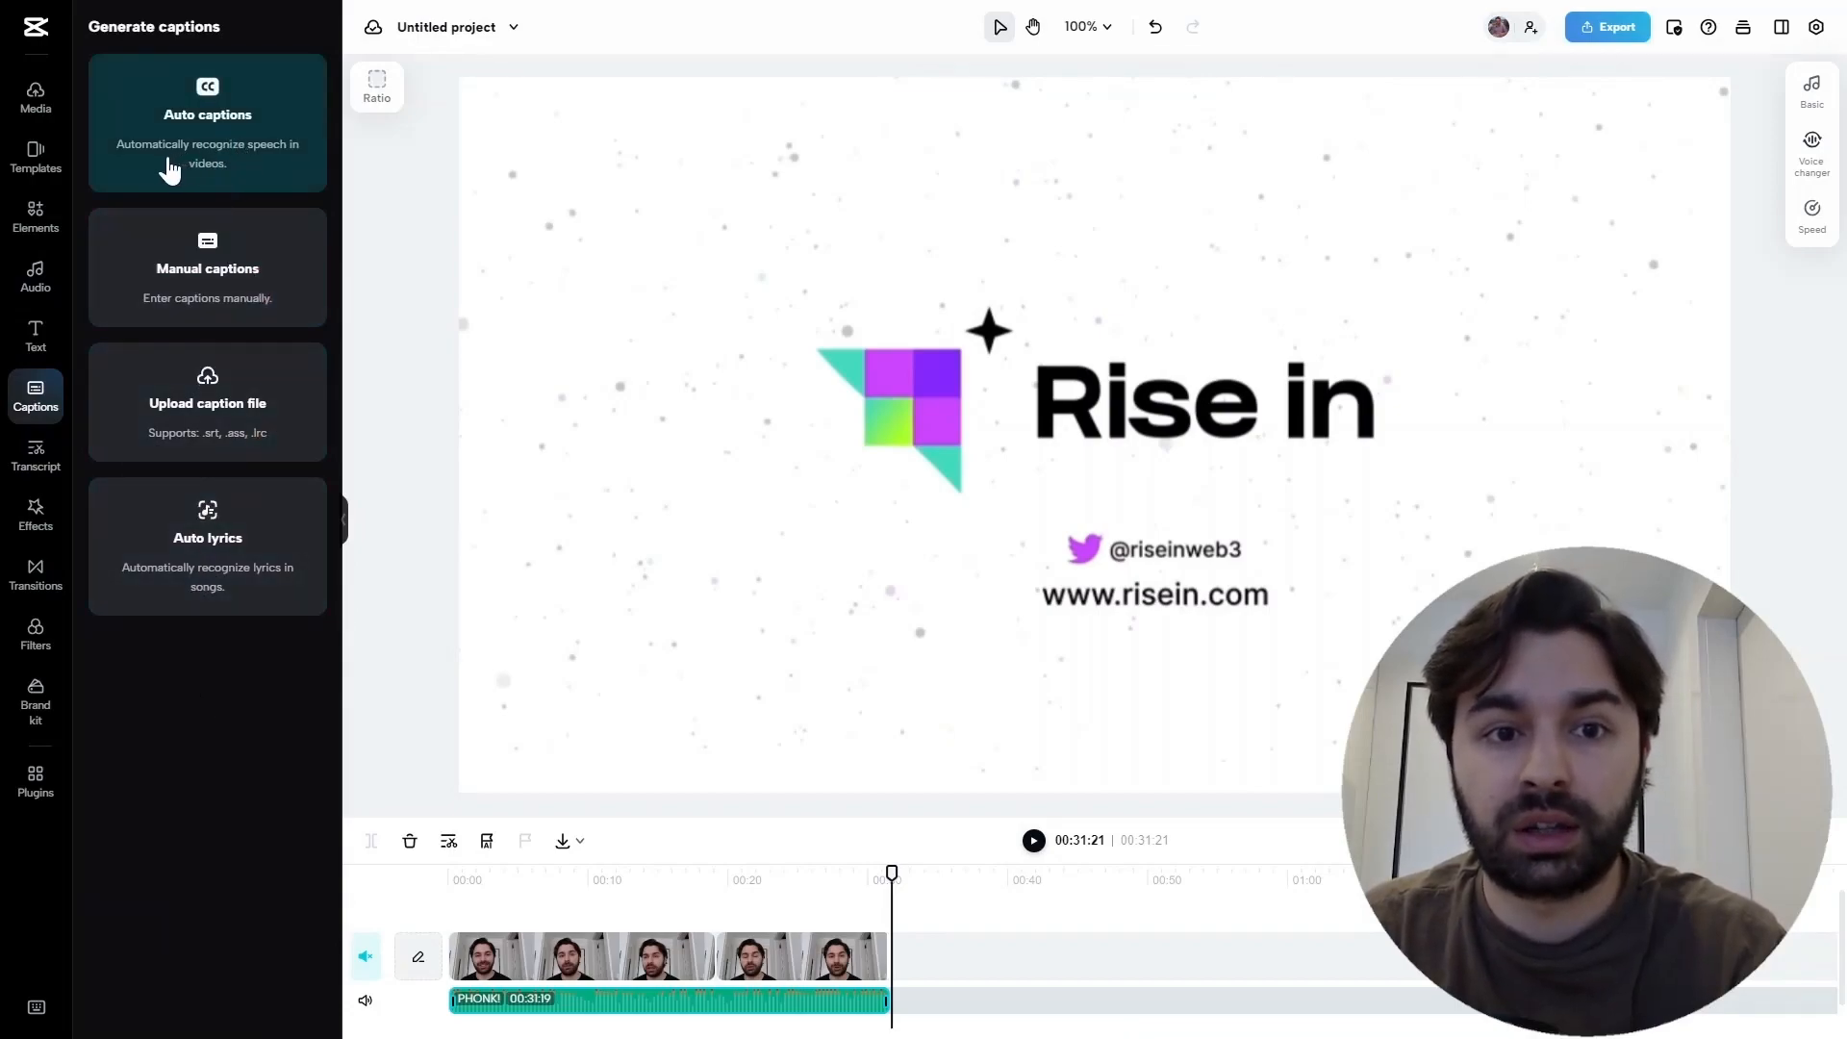
pyautogui.click(257, 174)
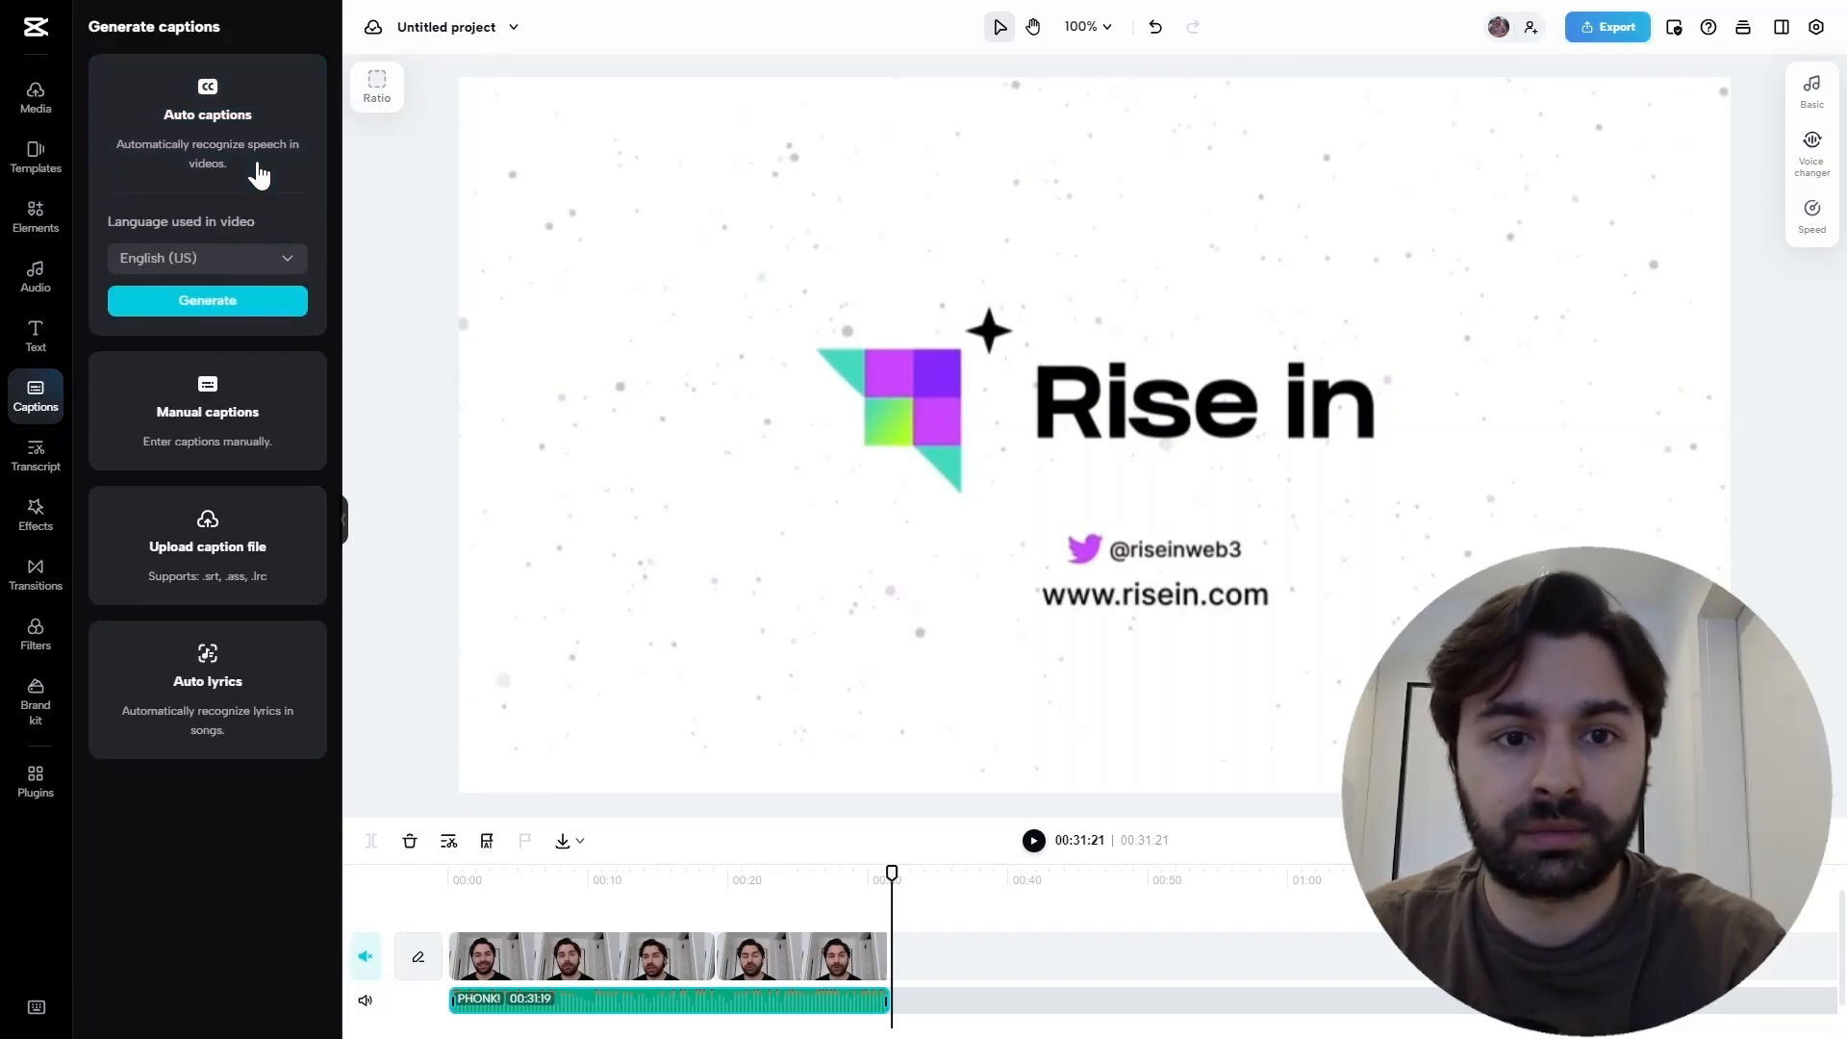
pyautogui.click(248, 312)
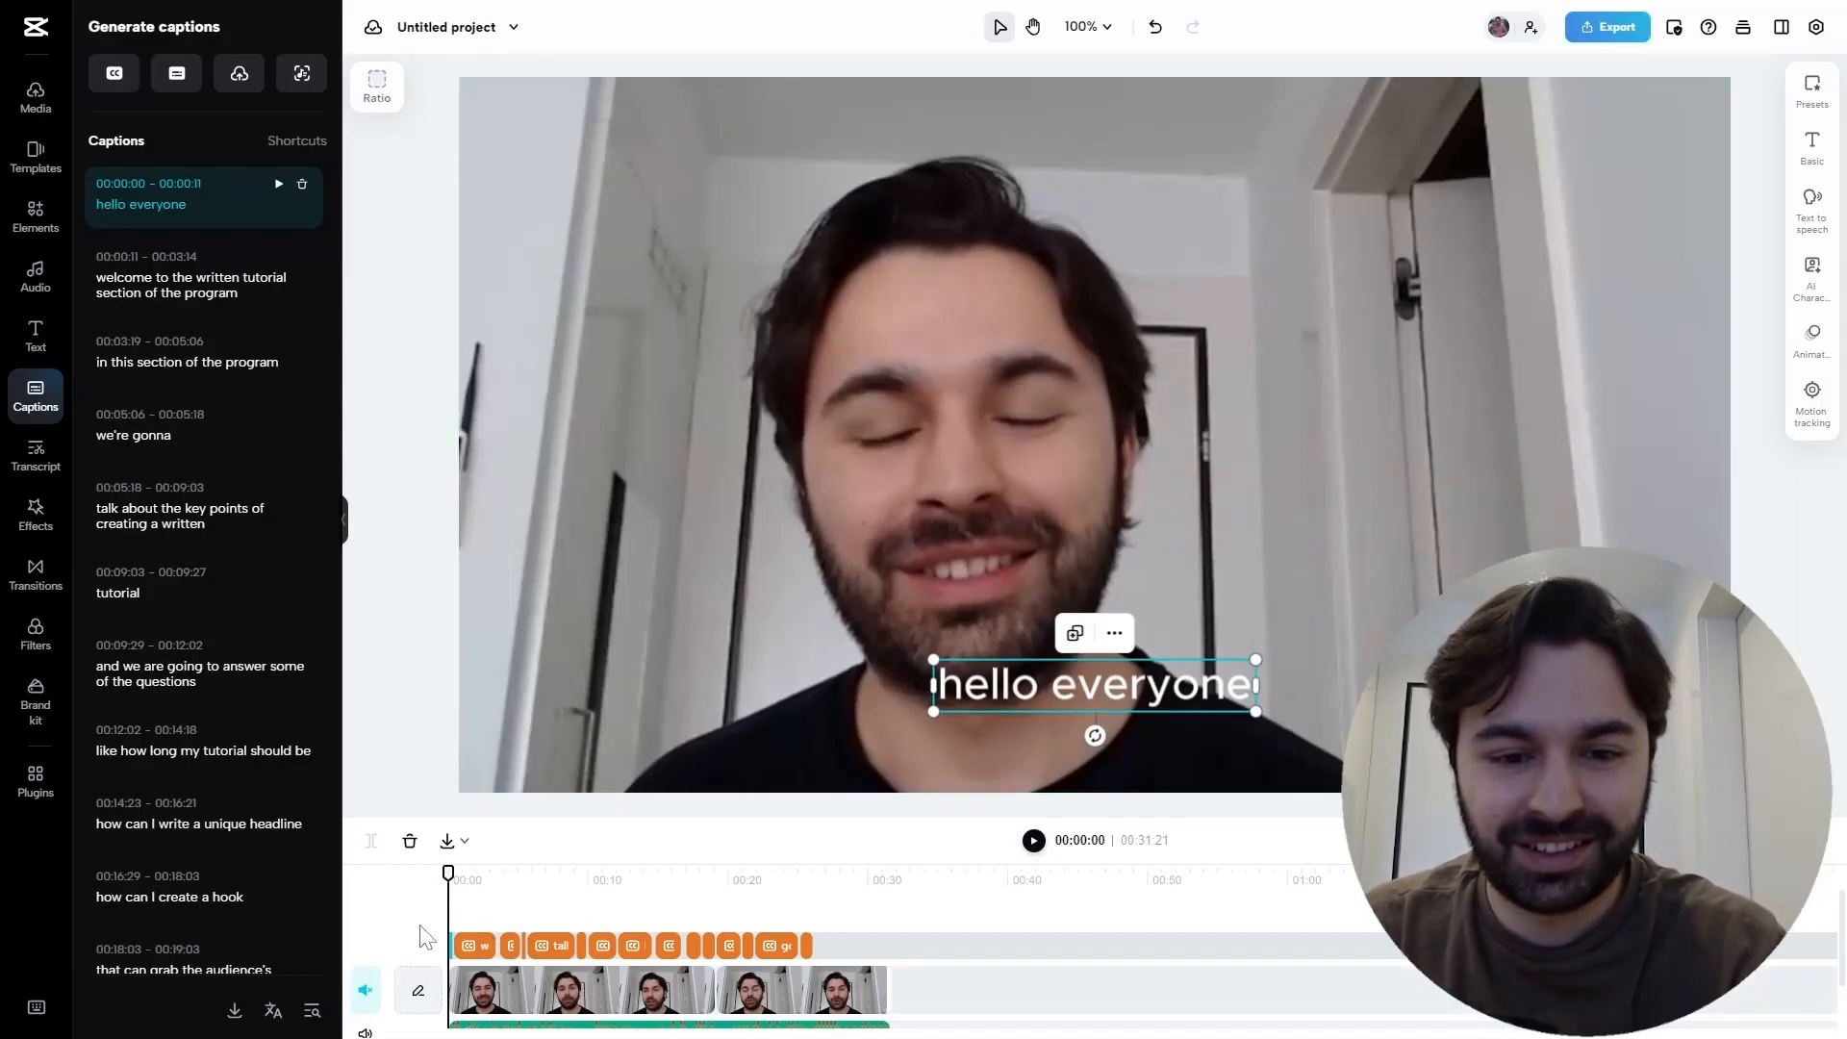
# - Unmute the video track, mute the music track, and play back the opening to check the captions against the speech
pyautogui.scroll(-1, 404, 981)
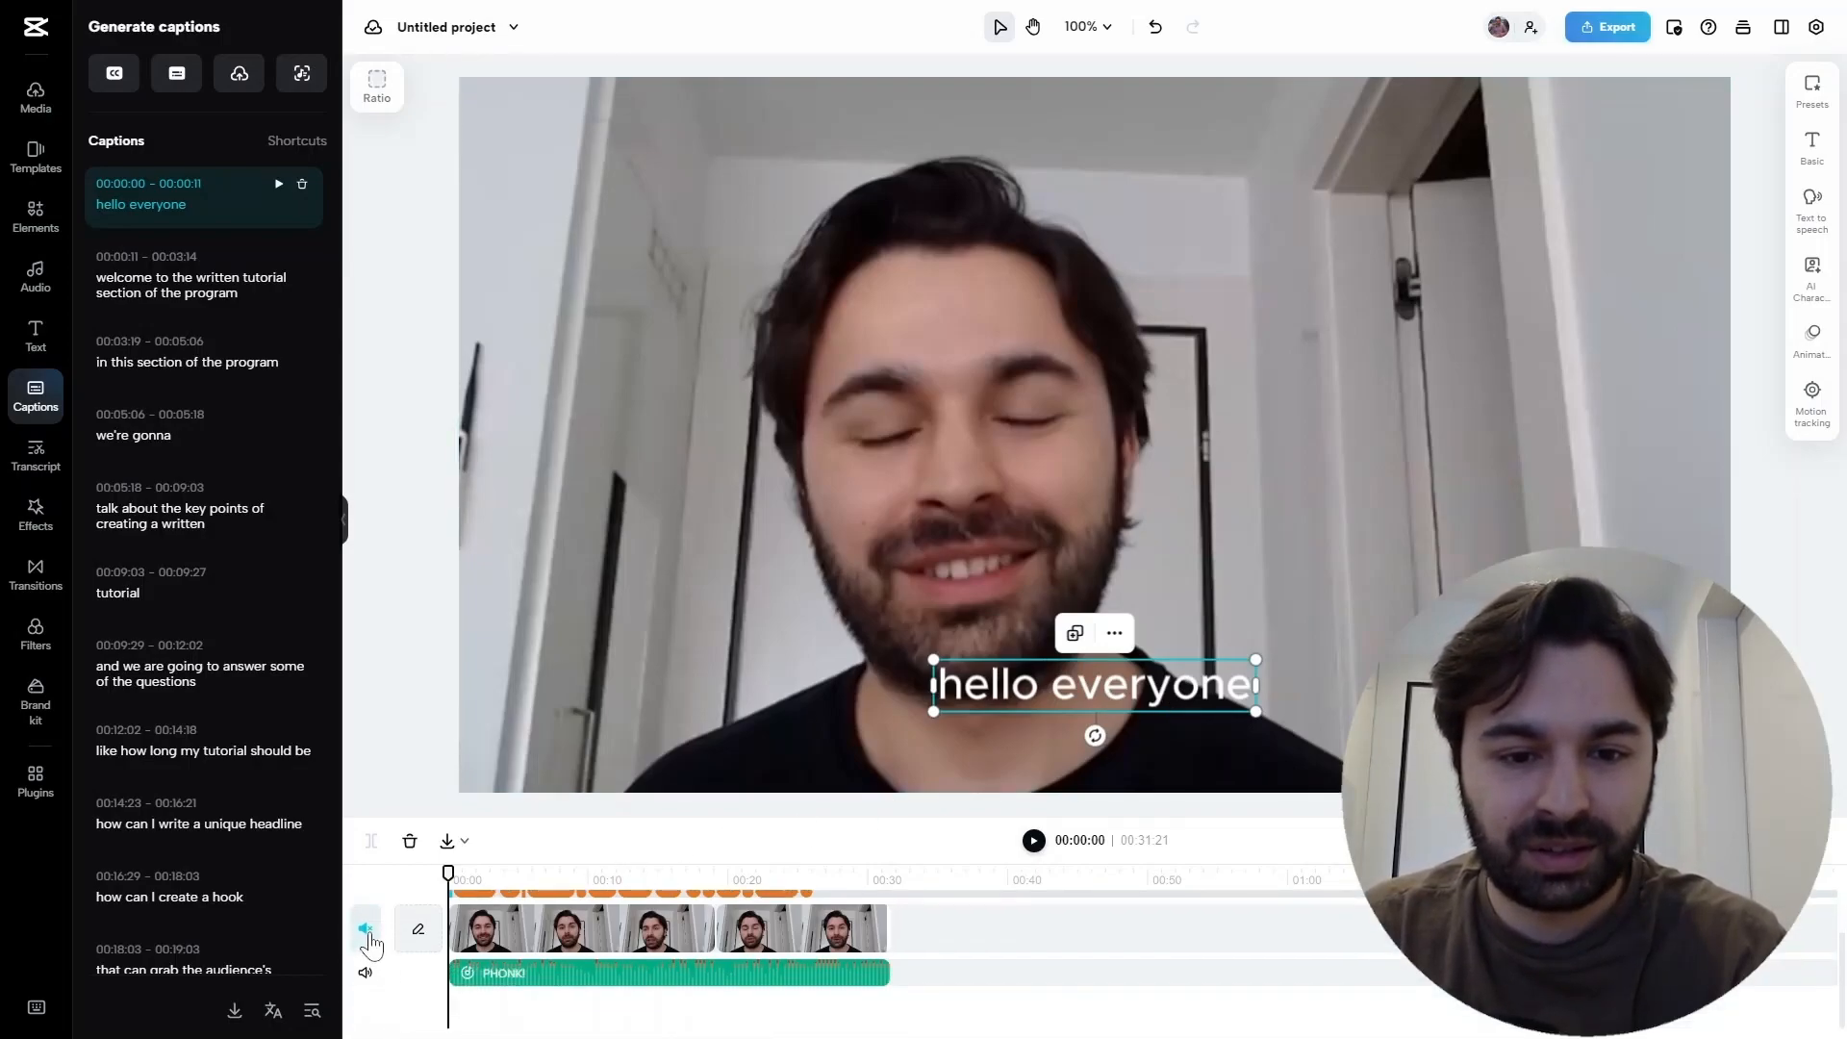
pyautogui.click(366, 973)
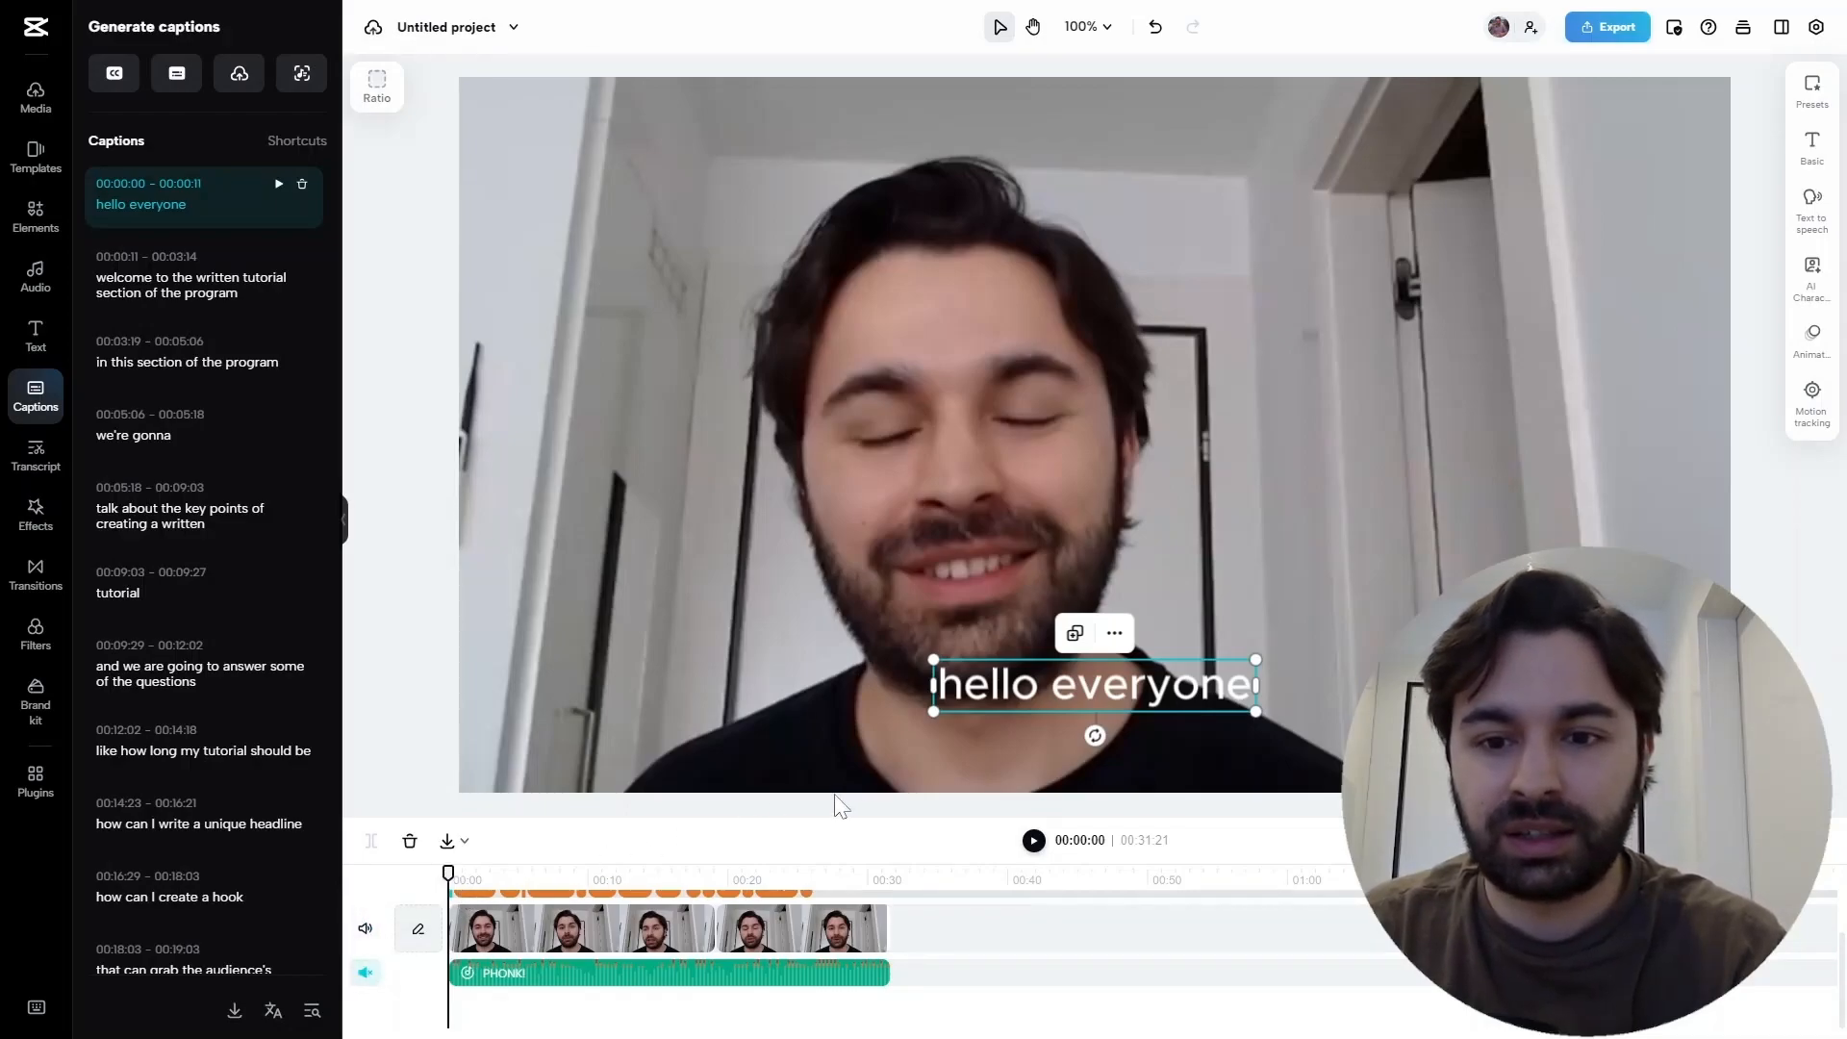
pyautogui.click(1034, 842)
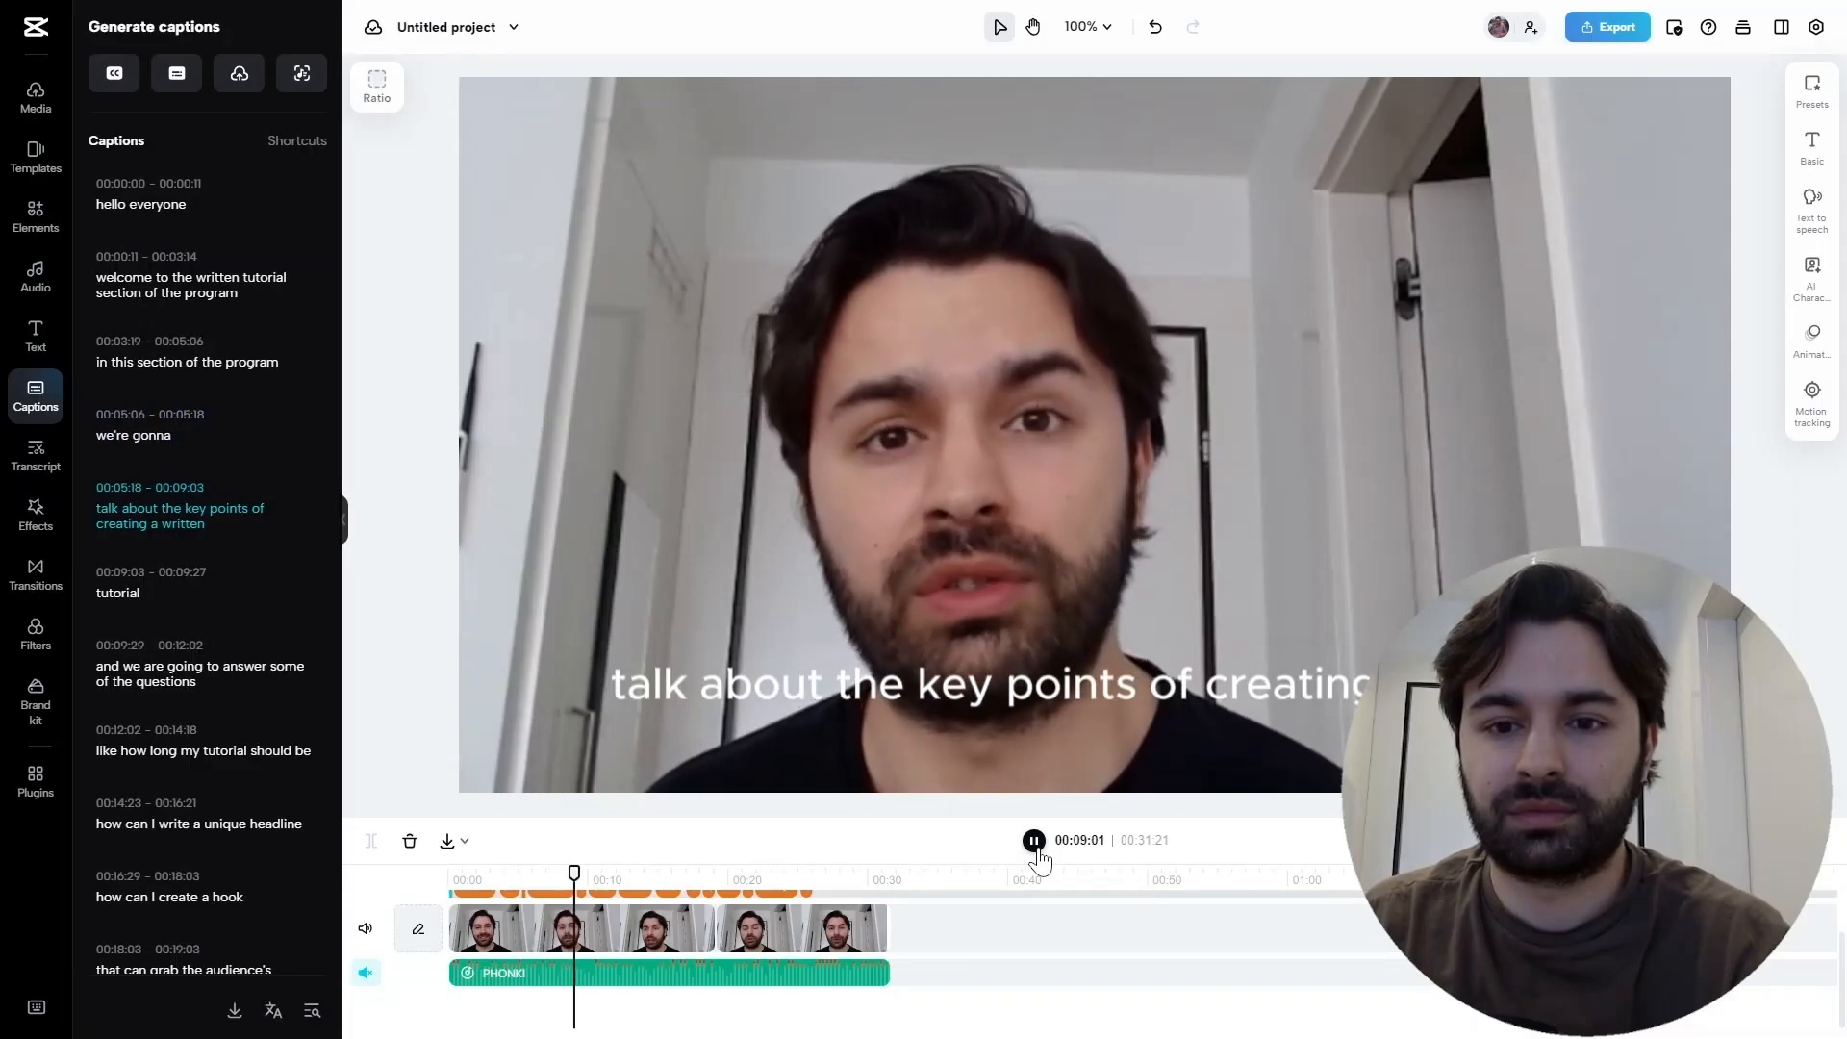
pyautogui.click(1036, 847)
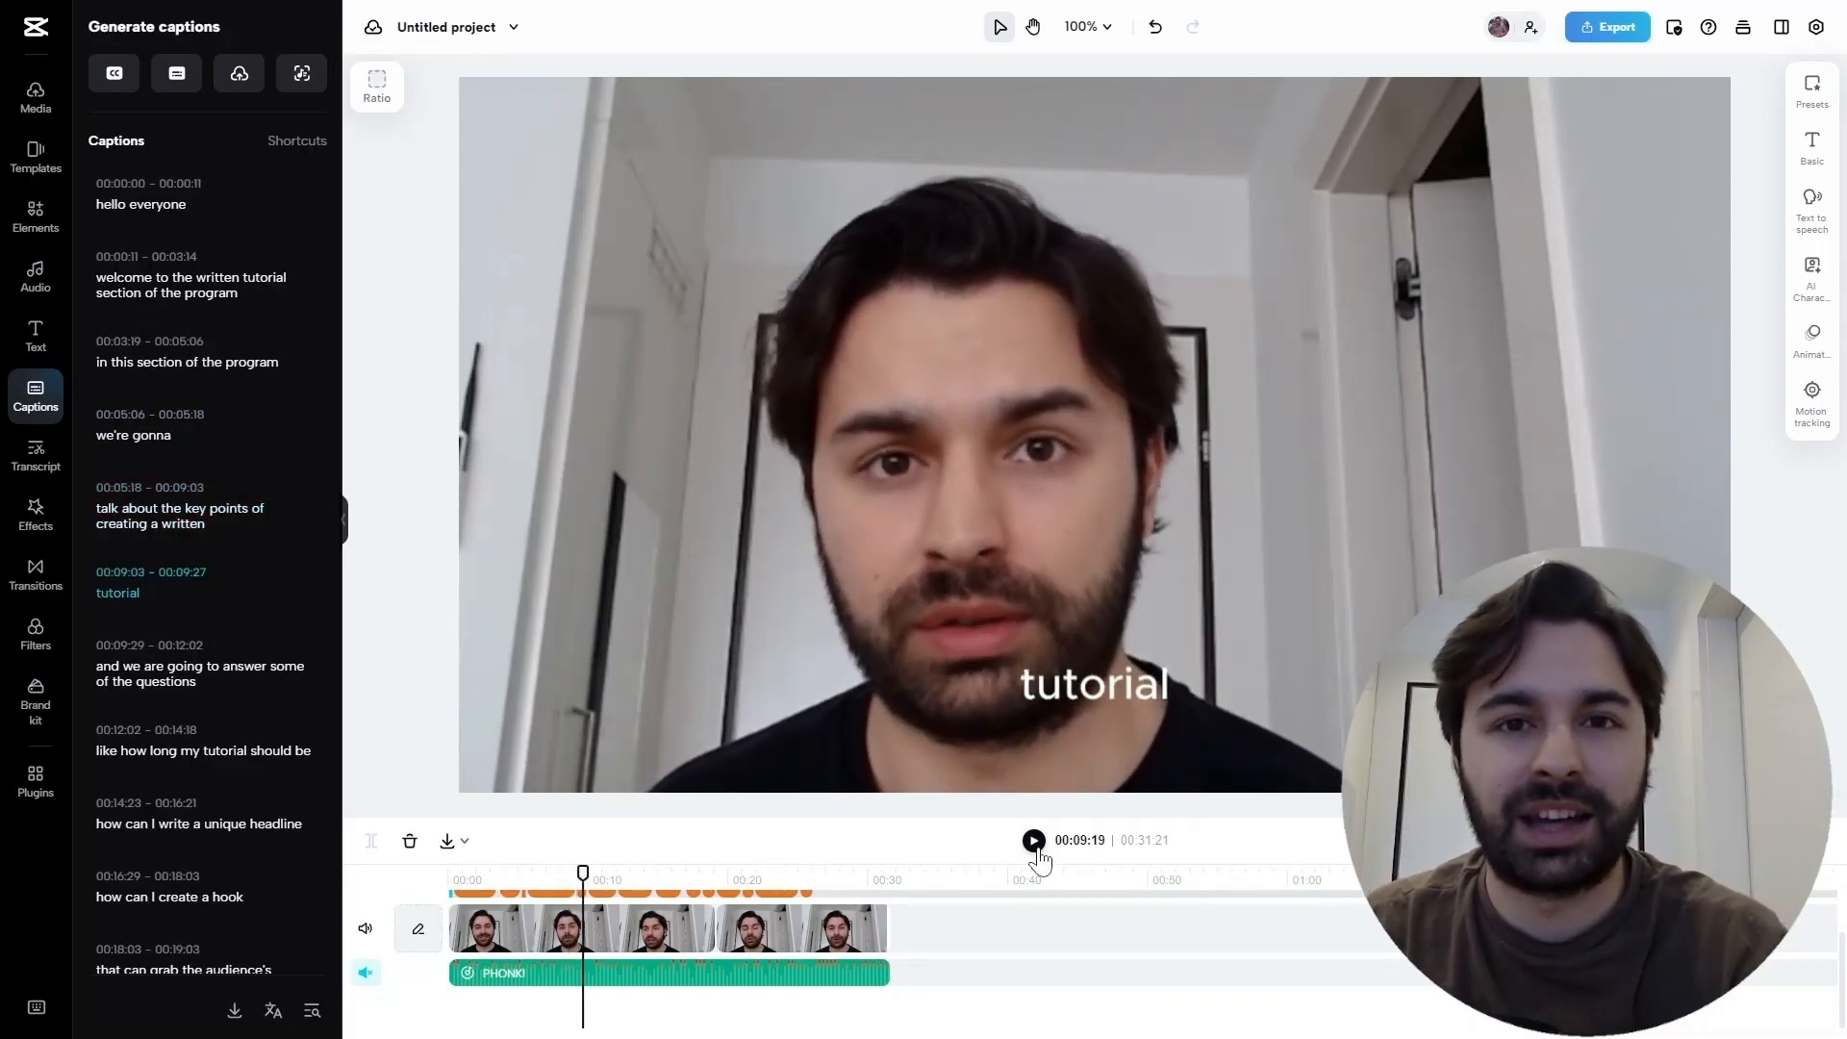
# - Add two consecutive manual captions starting at 00:09:19 and set the second one's text to "Rise In"
pyautogui.click(1064, 697)
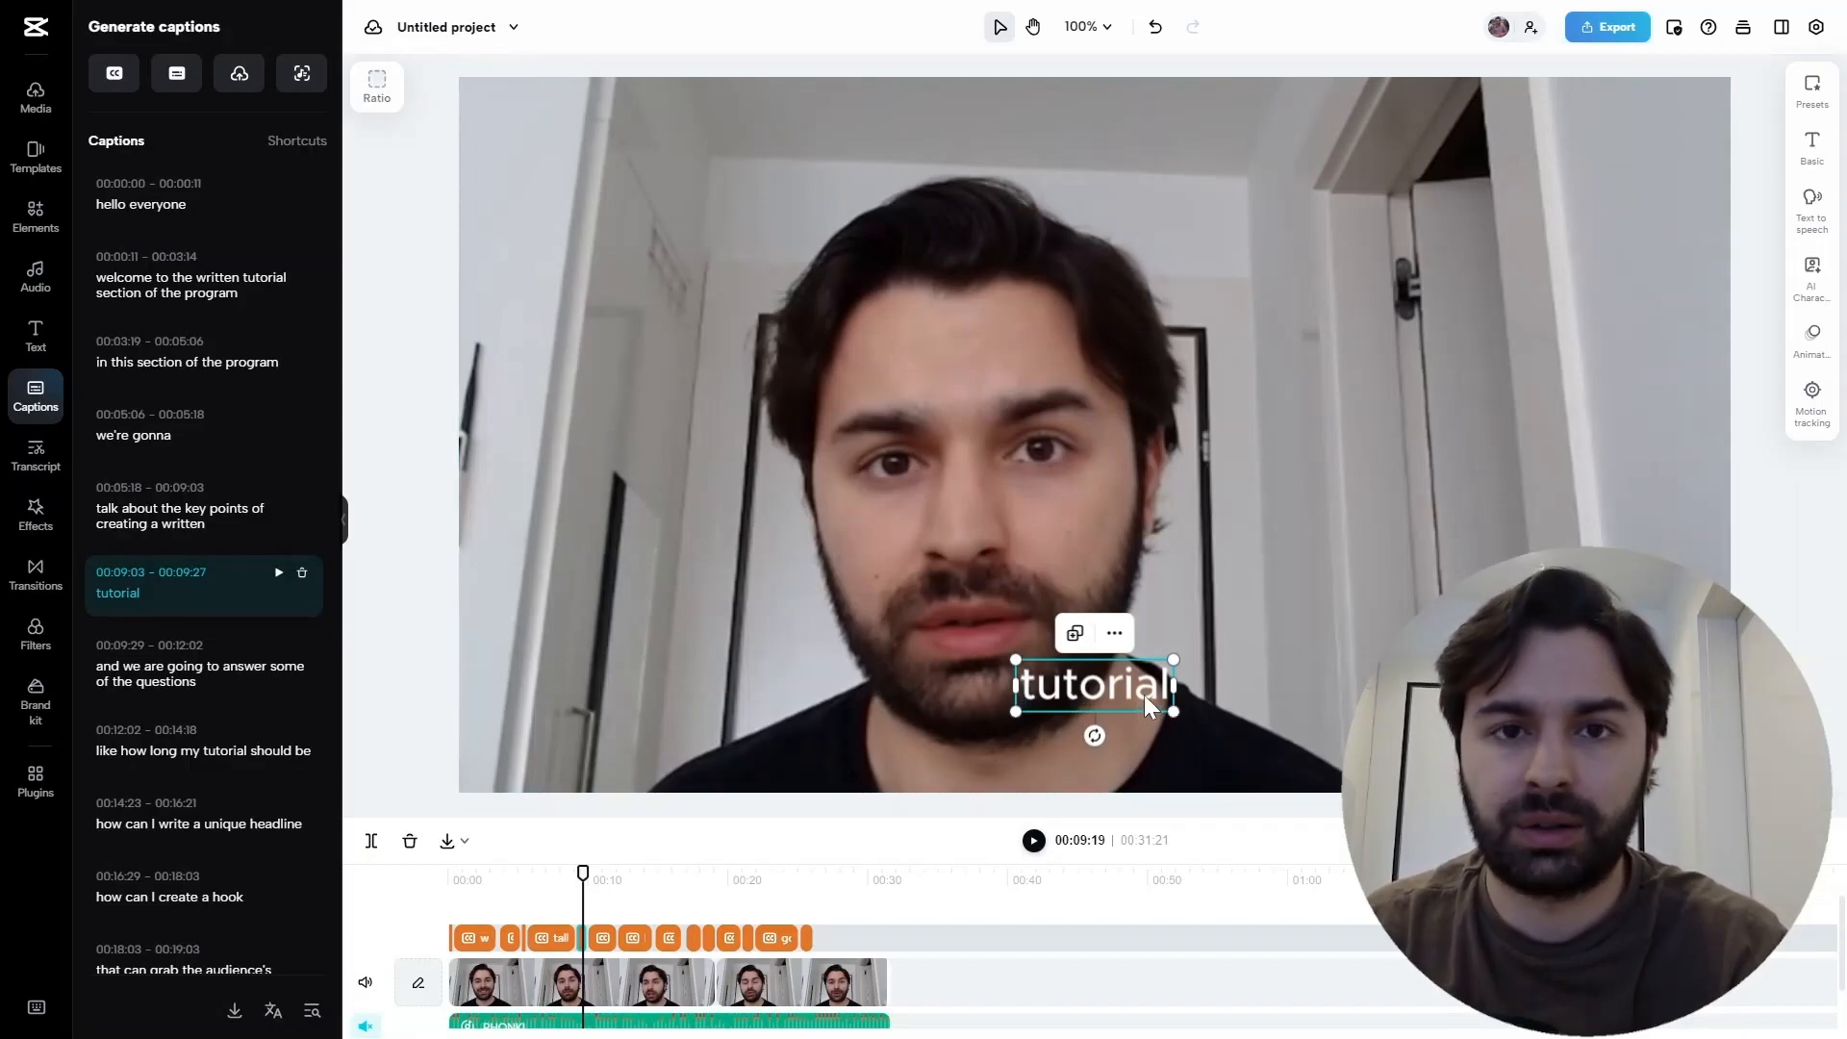
pyautogui.click(48, 402)
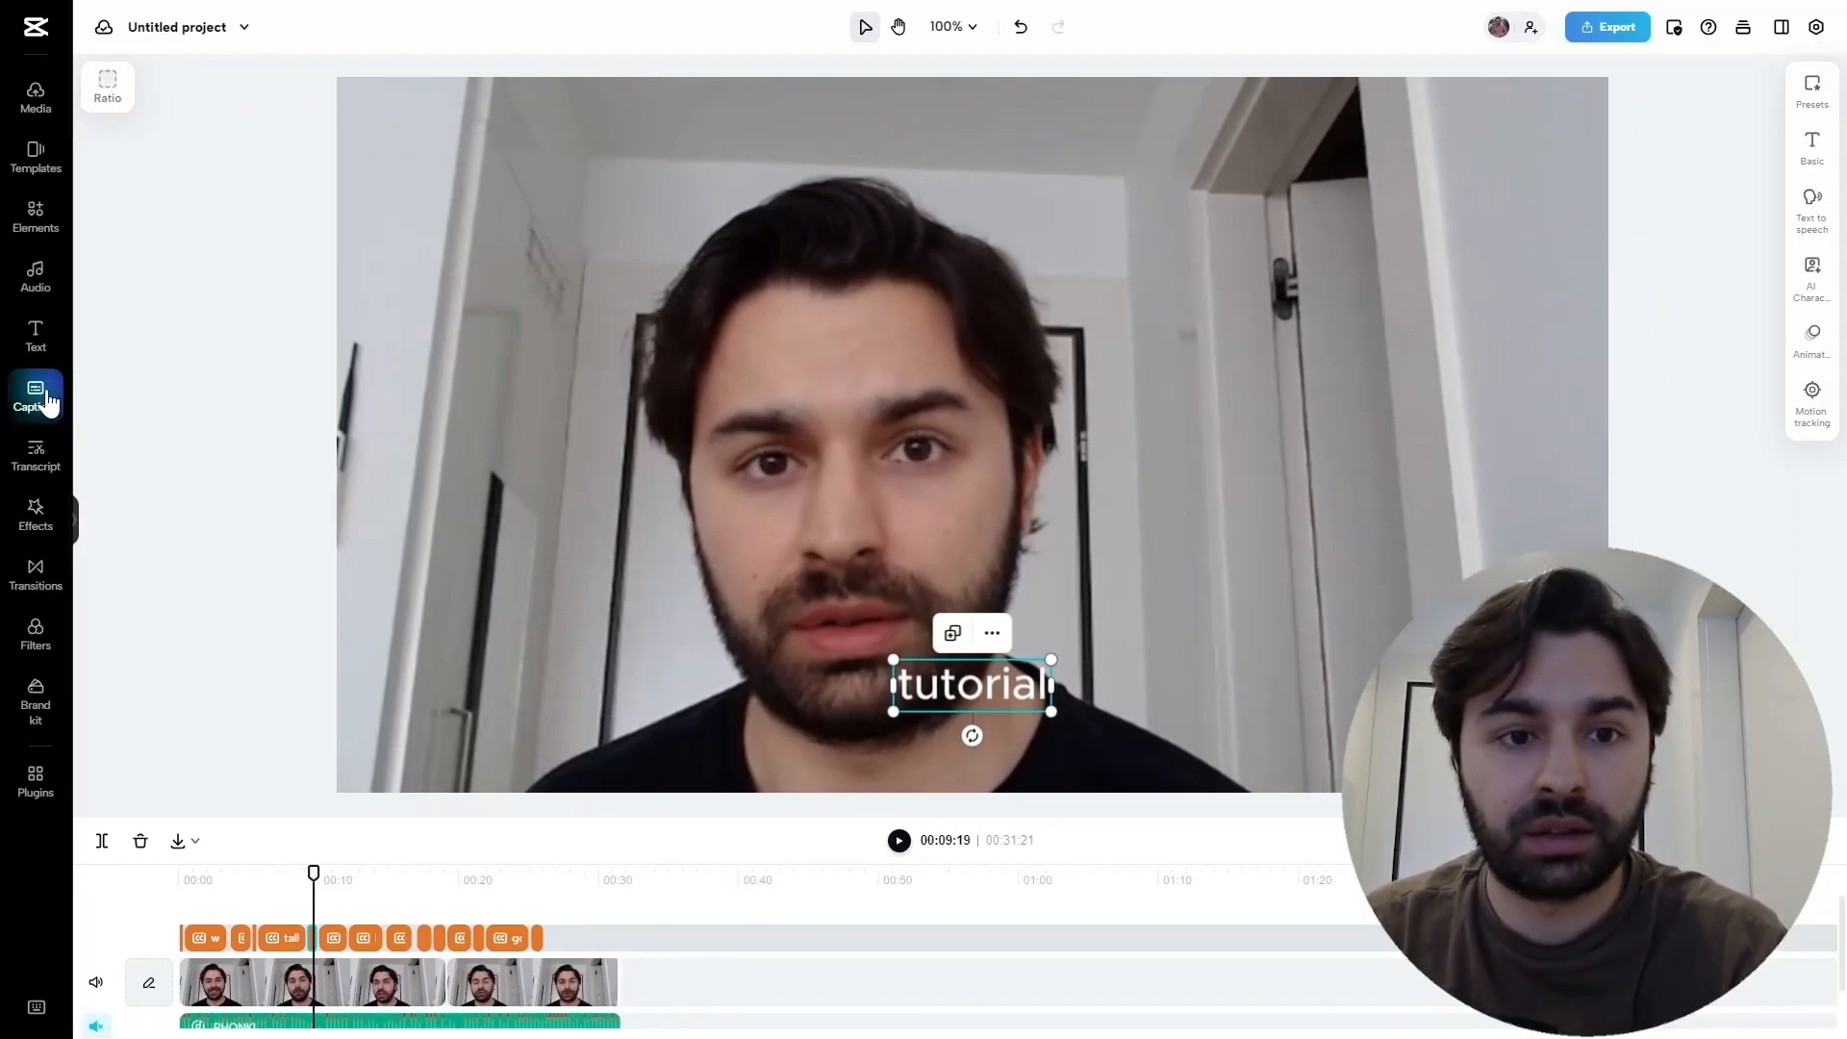
pyautogui.click(48, 402)
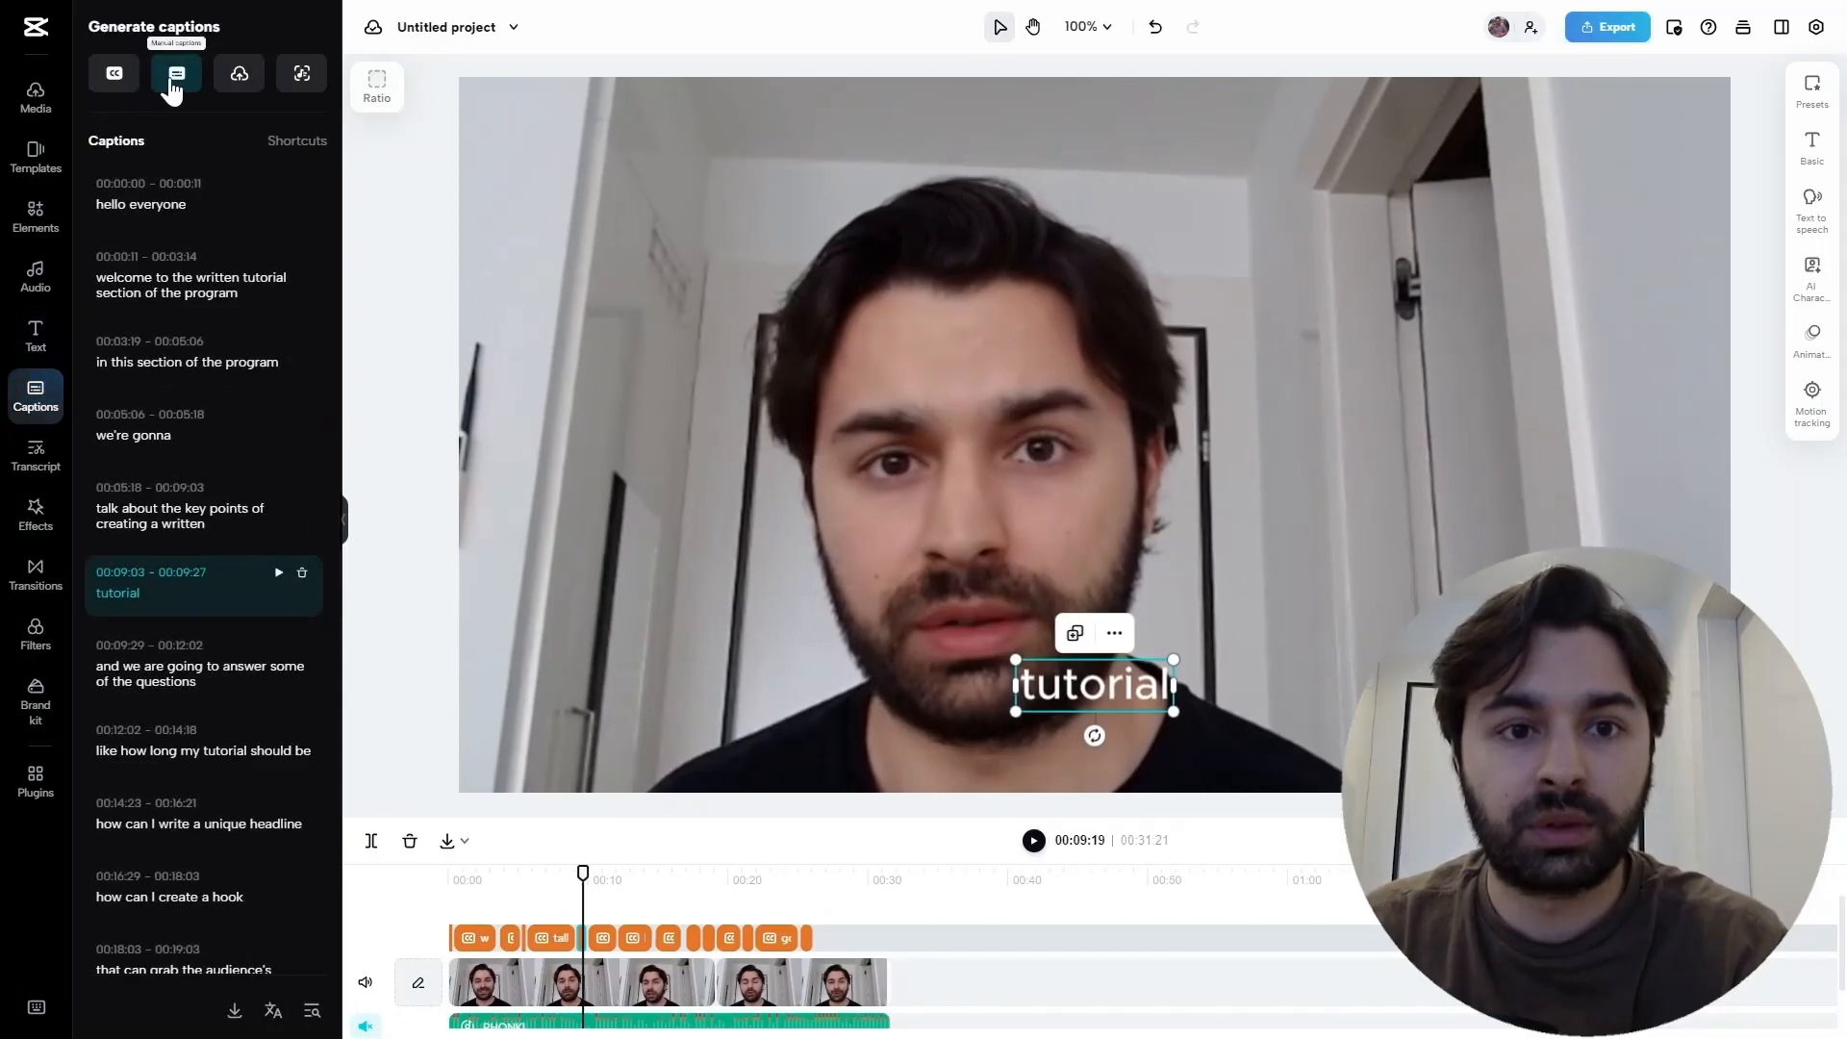
pyautogui.click(173, 85)
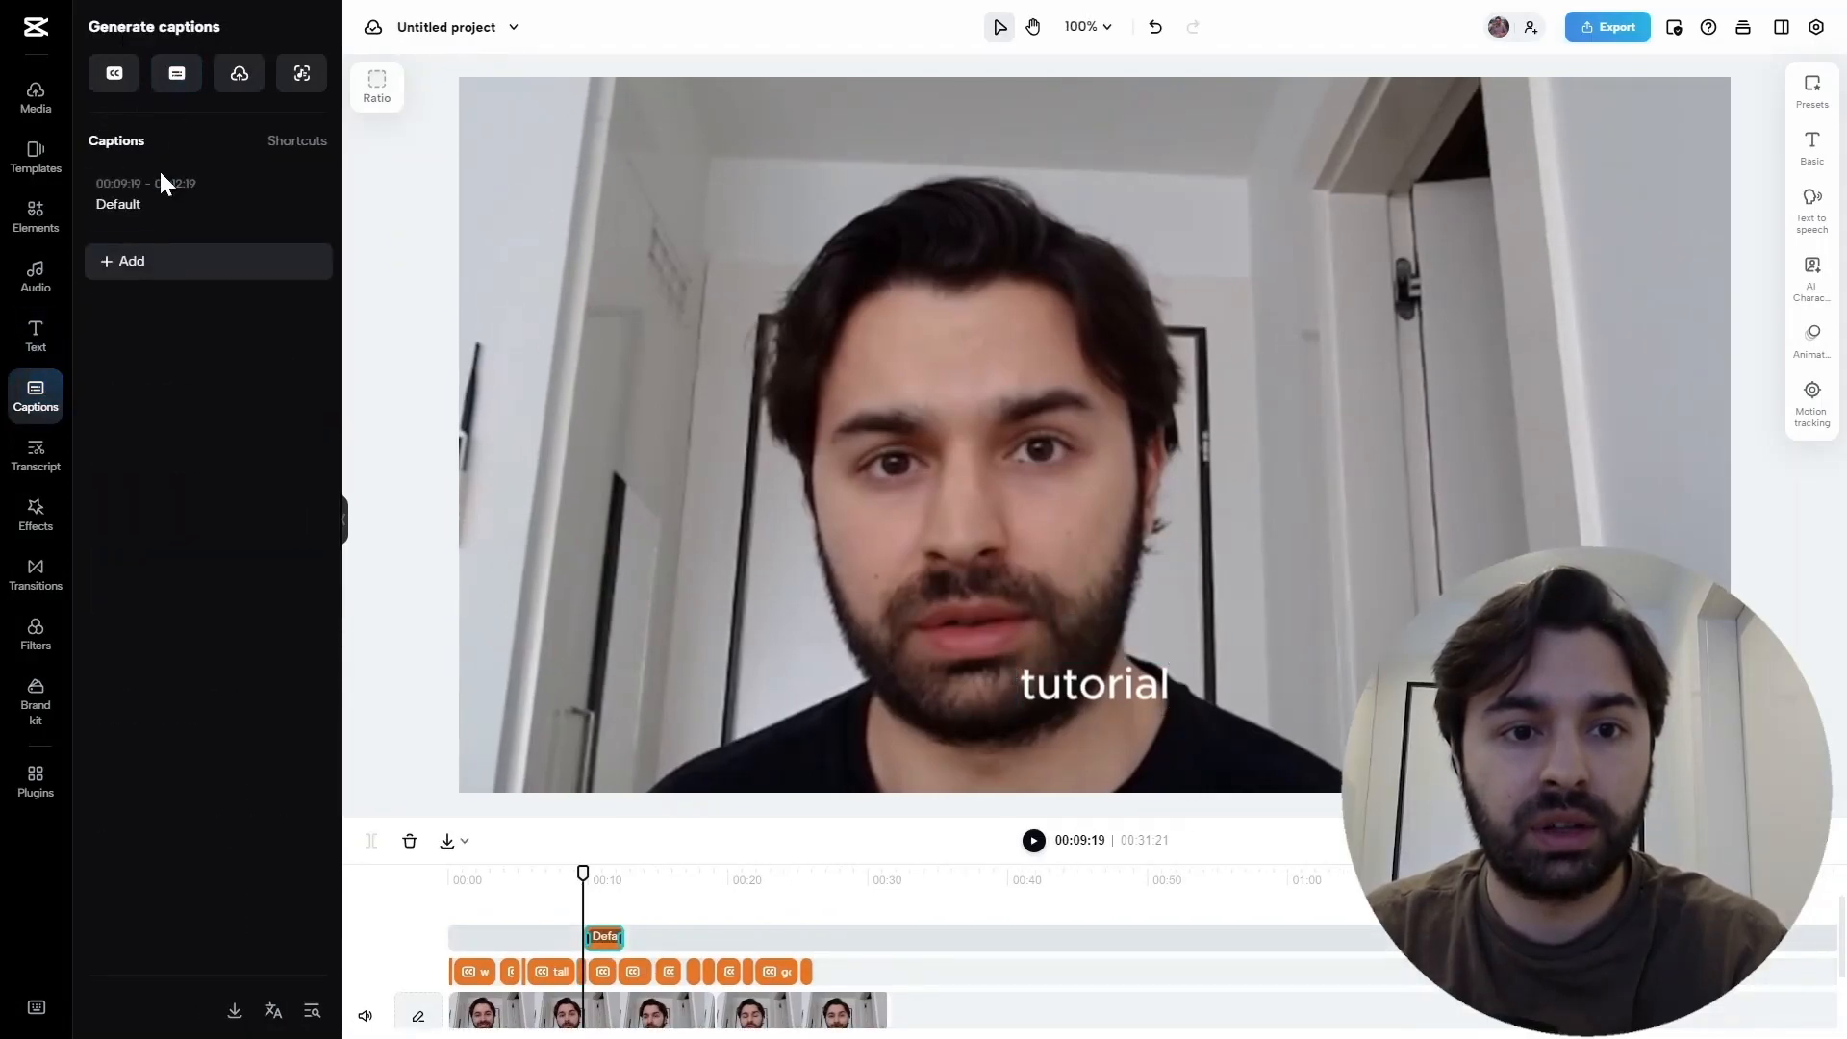
pyautogui.click(140, 272)
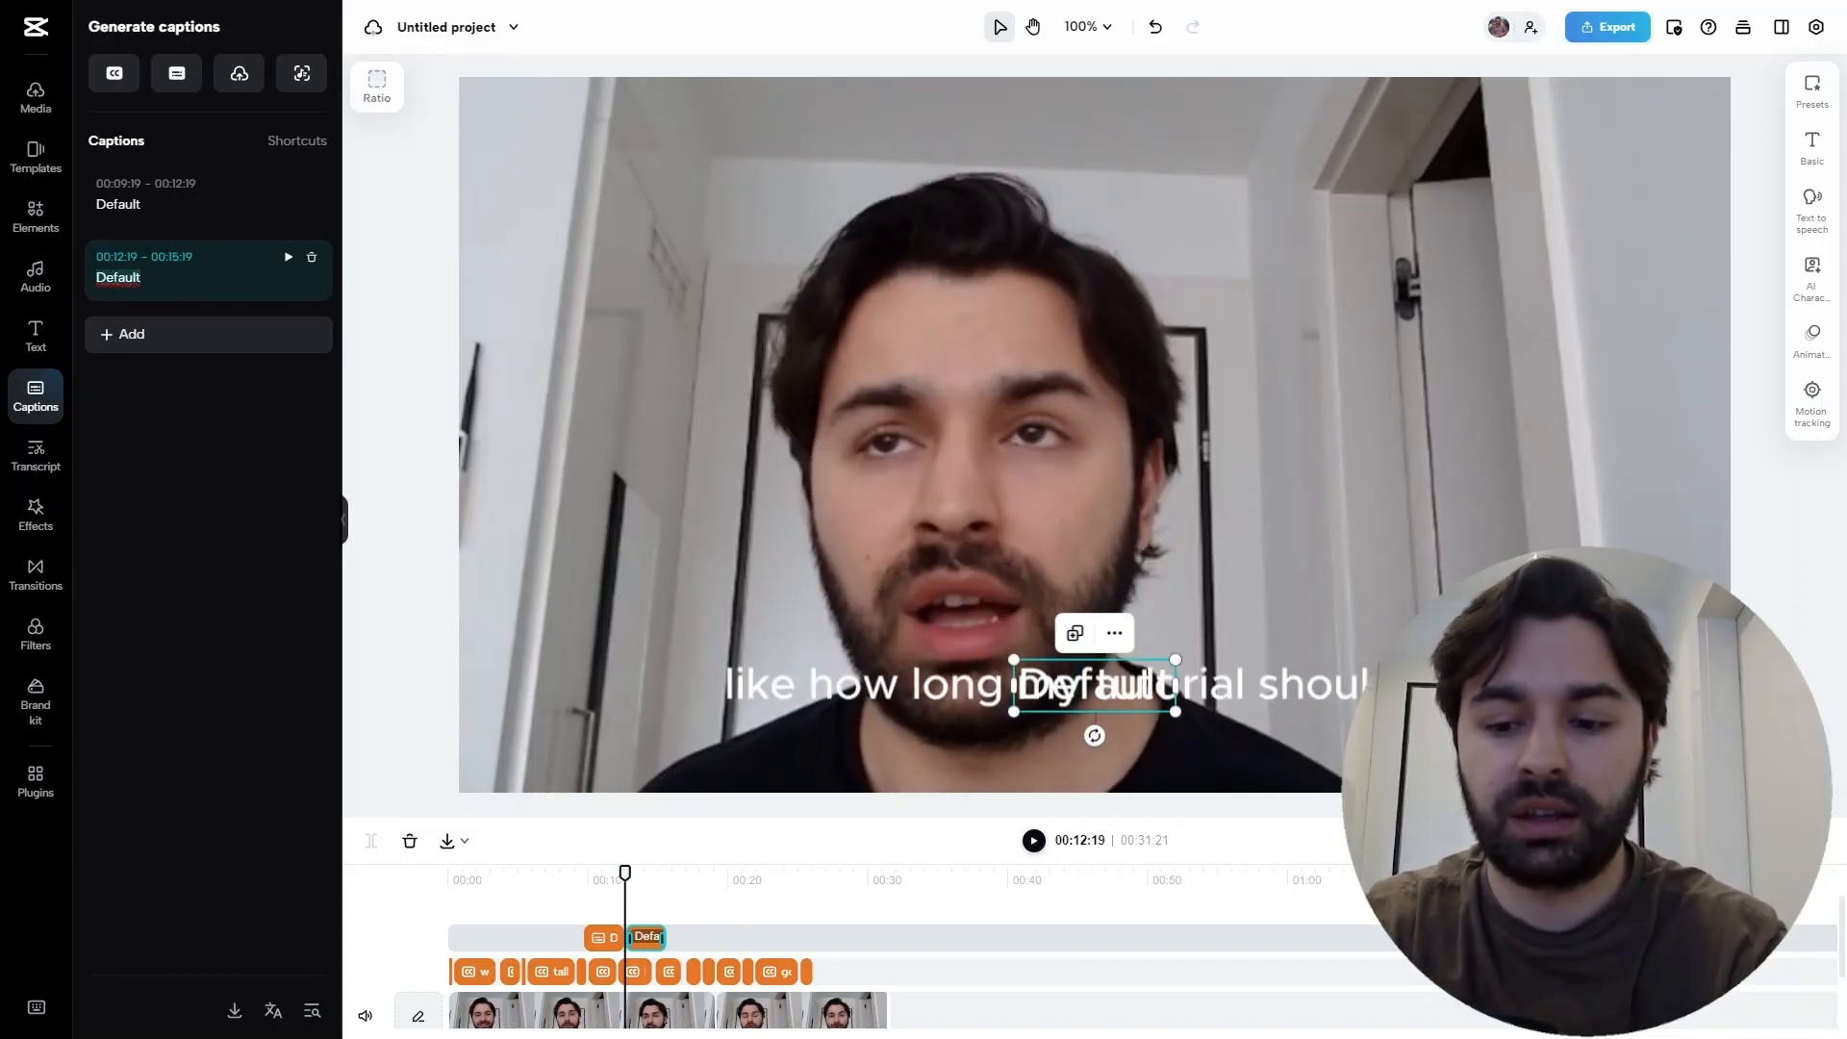
pyautogui.write('Rise In')
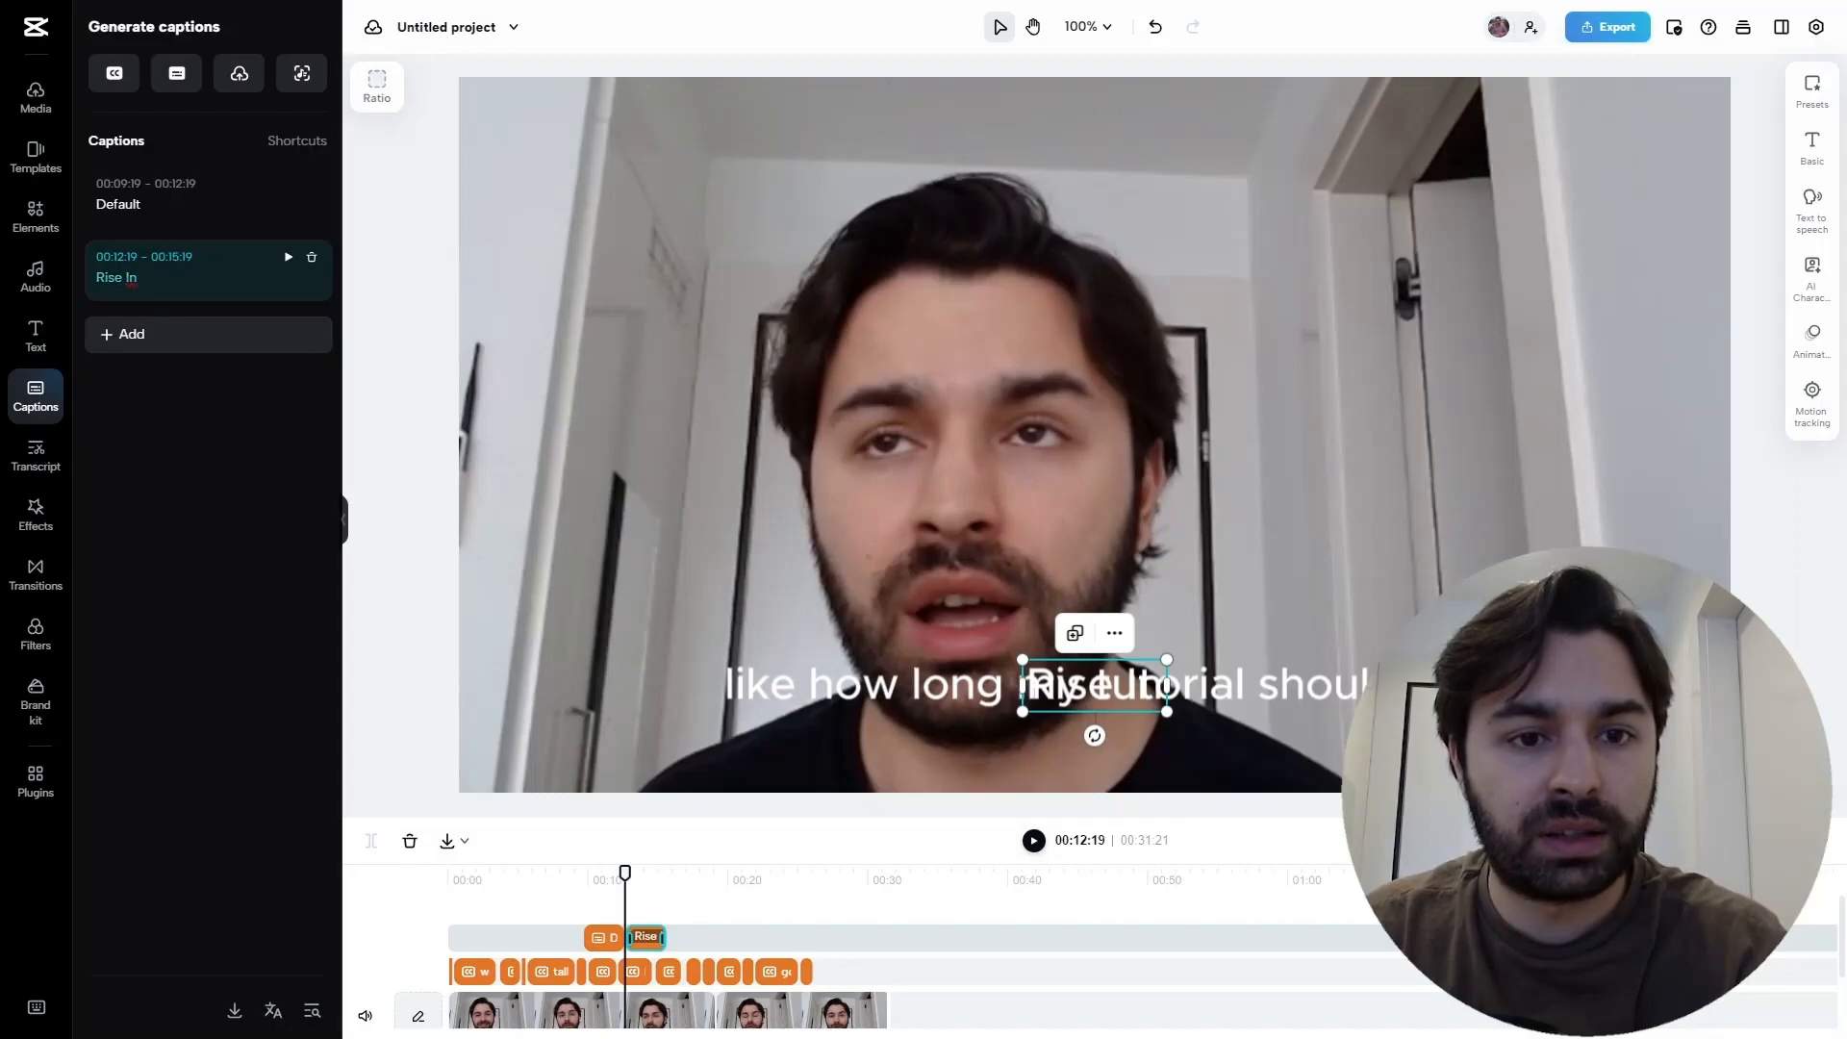
# - Try to change the "Rise In" caption's end time to 00:30 and its start time to 00:10
pyautogui.click(129, 256)
pyautogui.click(137, 277)
pyautogui.doubleClick(177, 257)
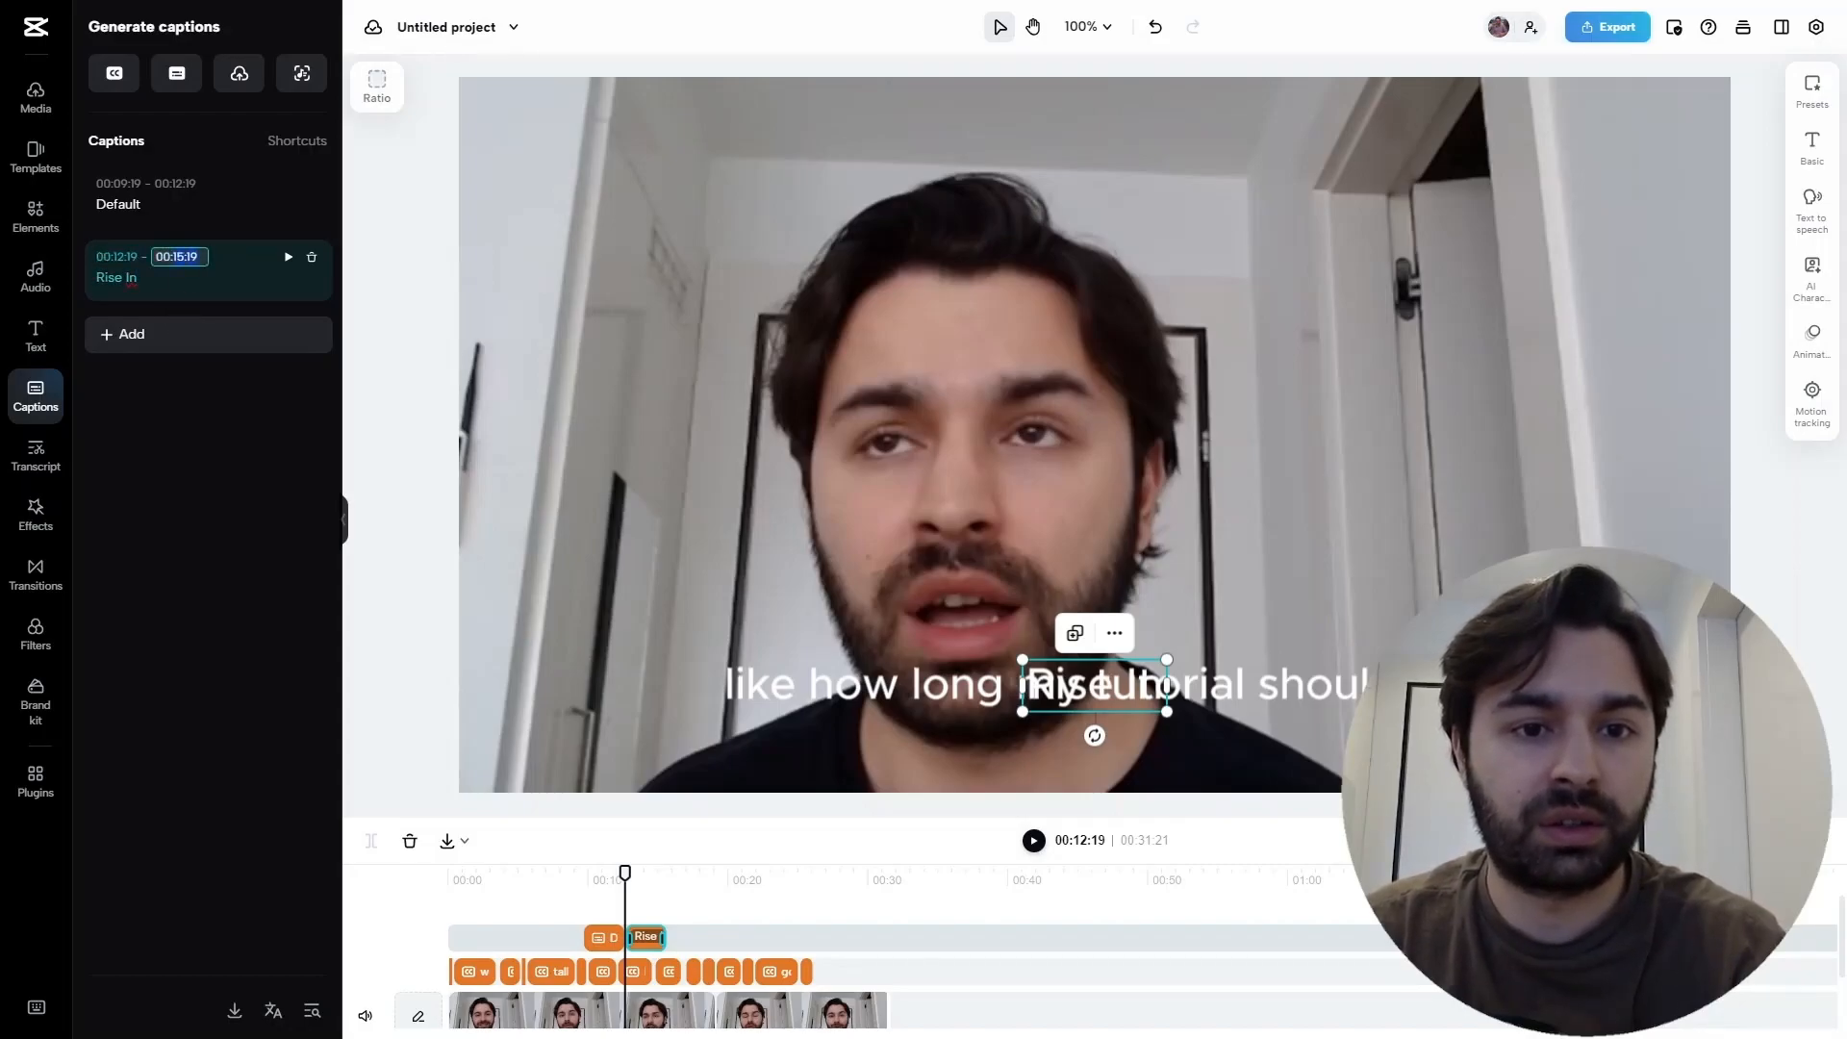
pyautogui.write('30')
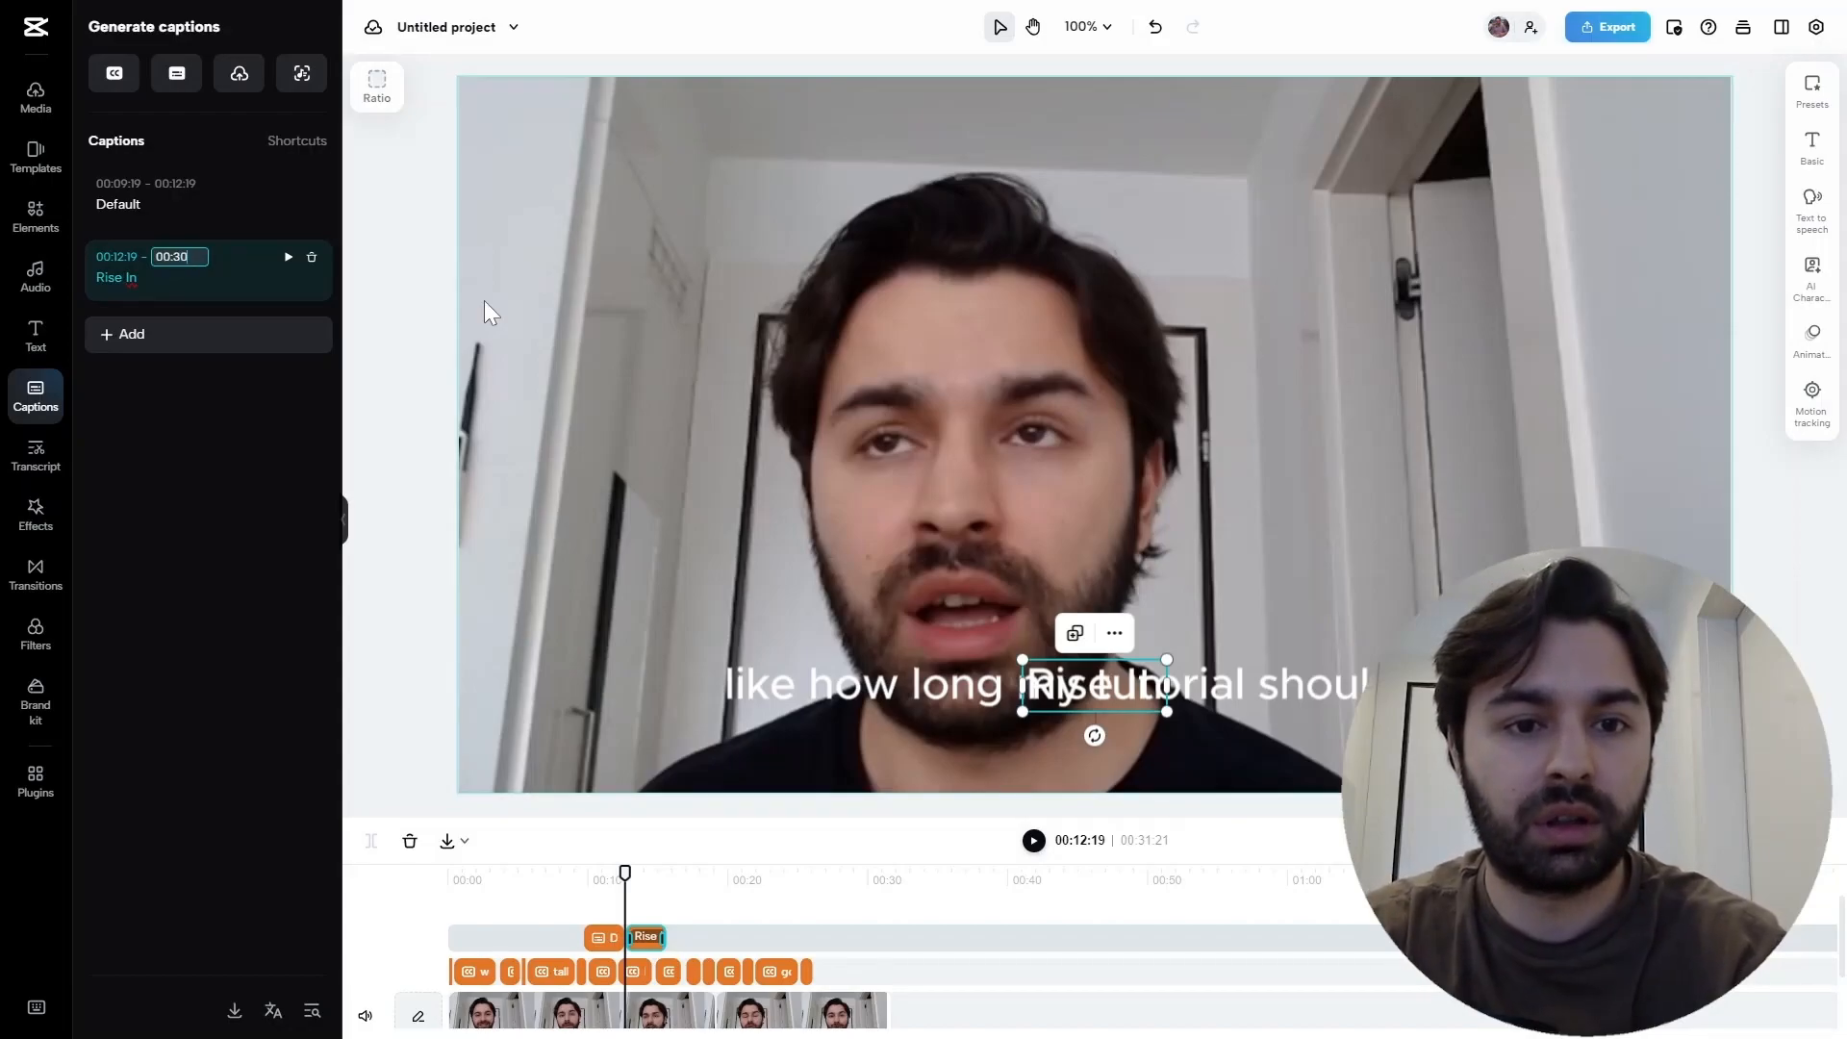
pyautogui.click(117, 256)
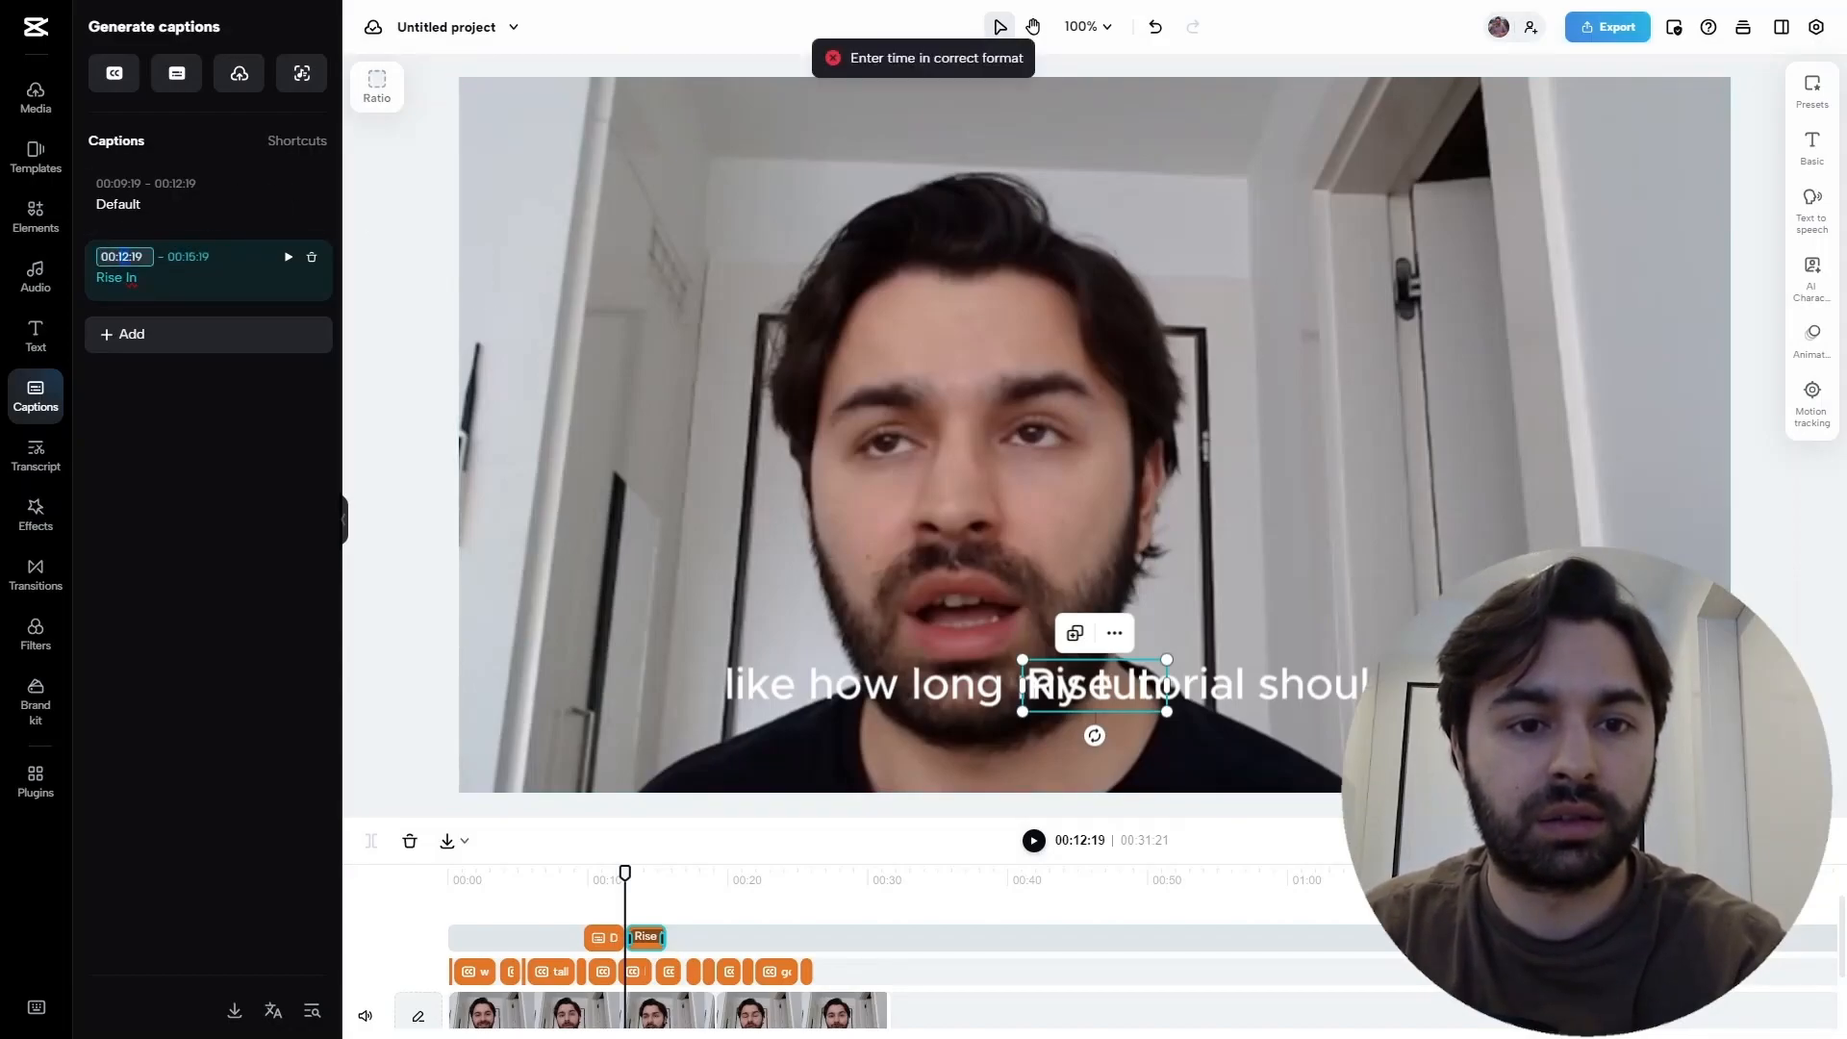
pyautogui.click(144, 278)
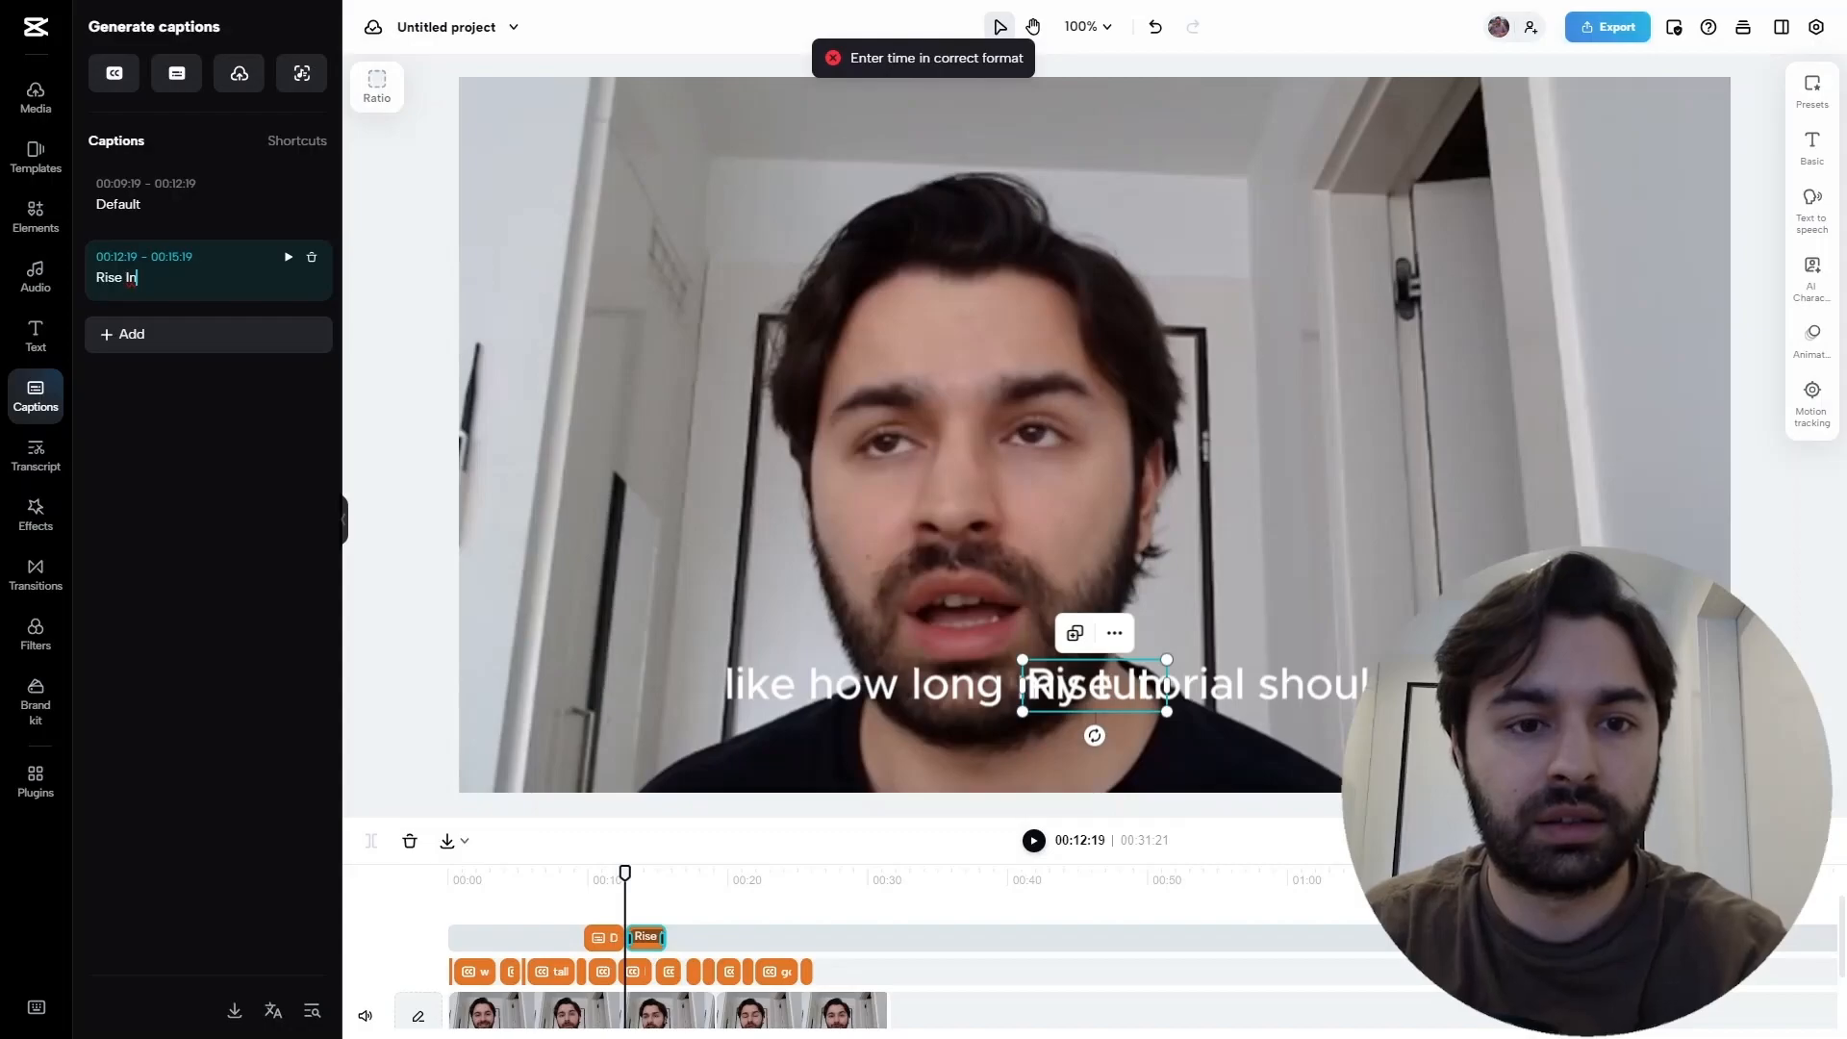
pyautogui.click(128, 256)
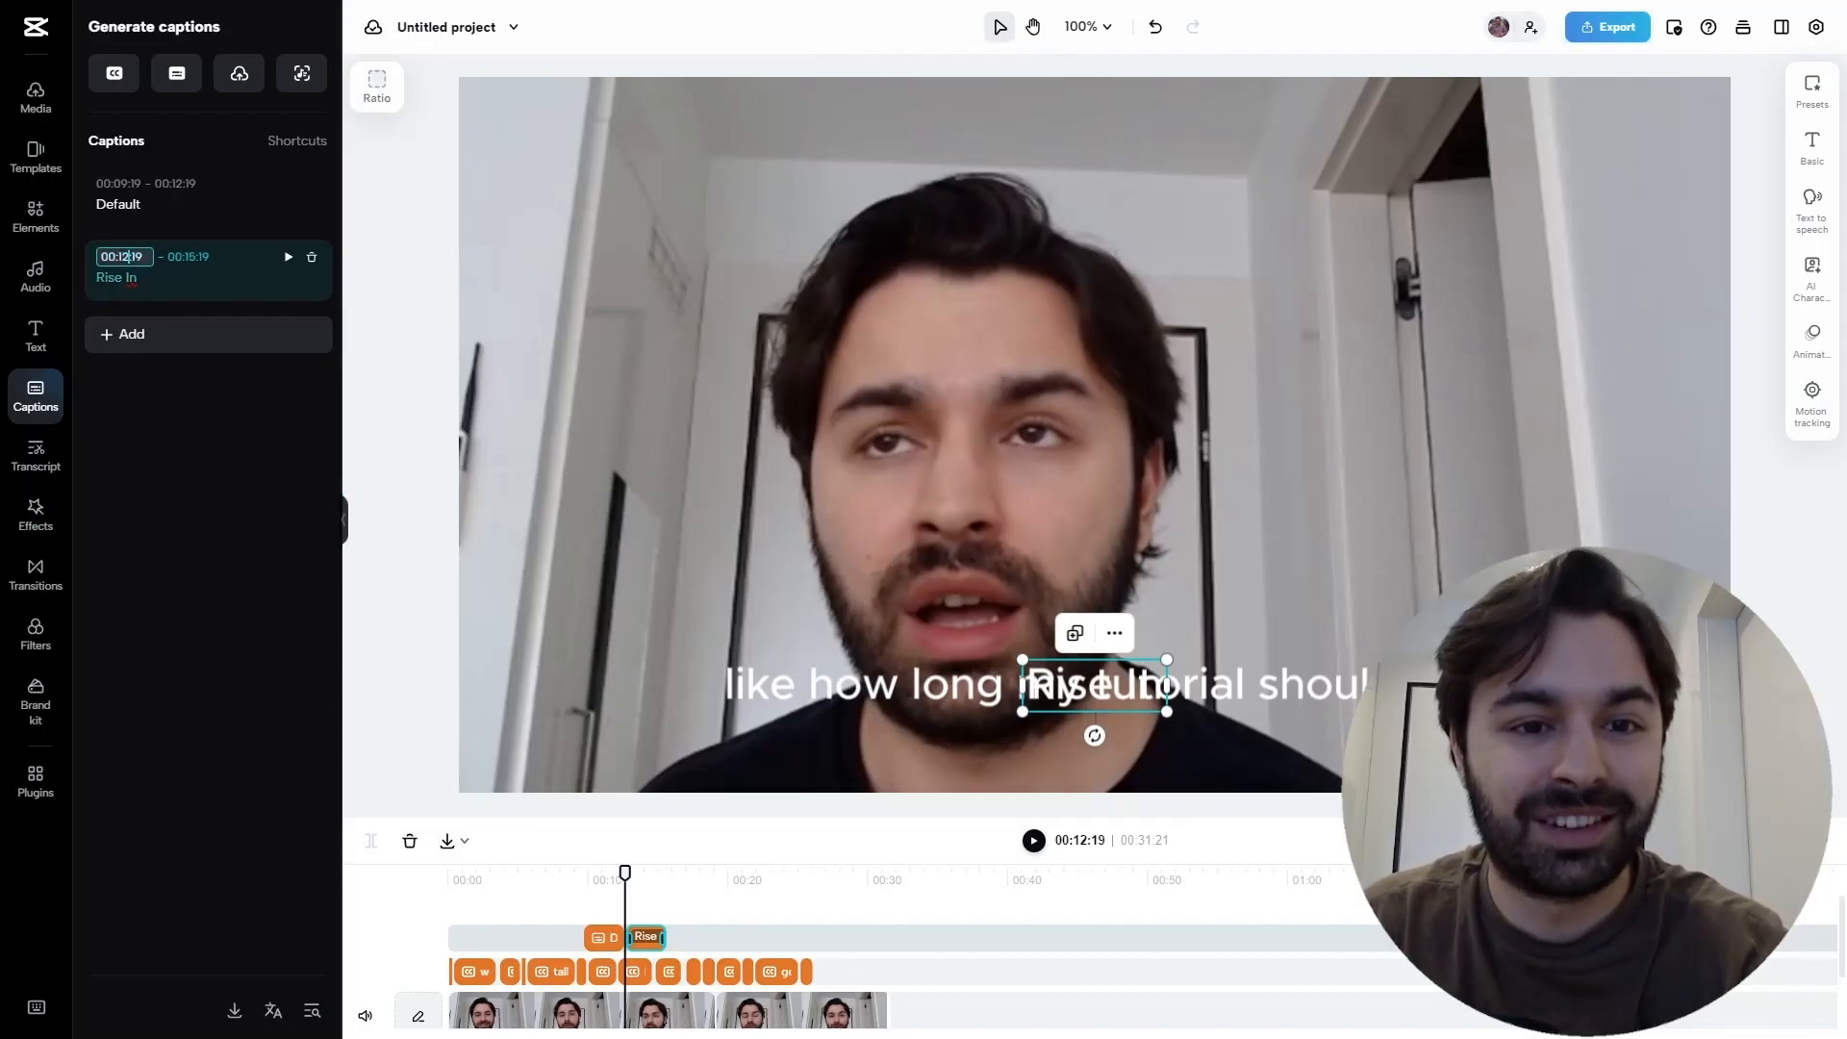
pyautogui.write('10')
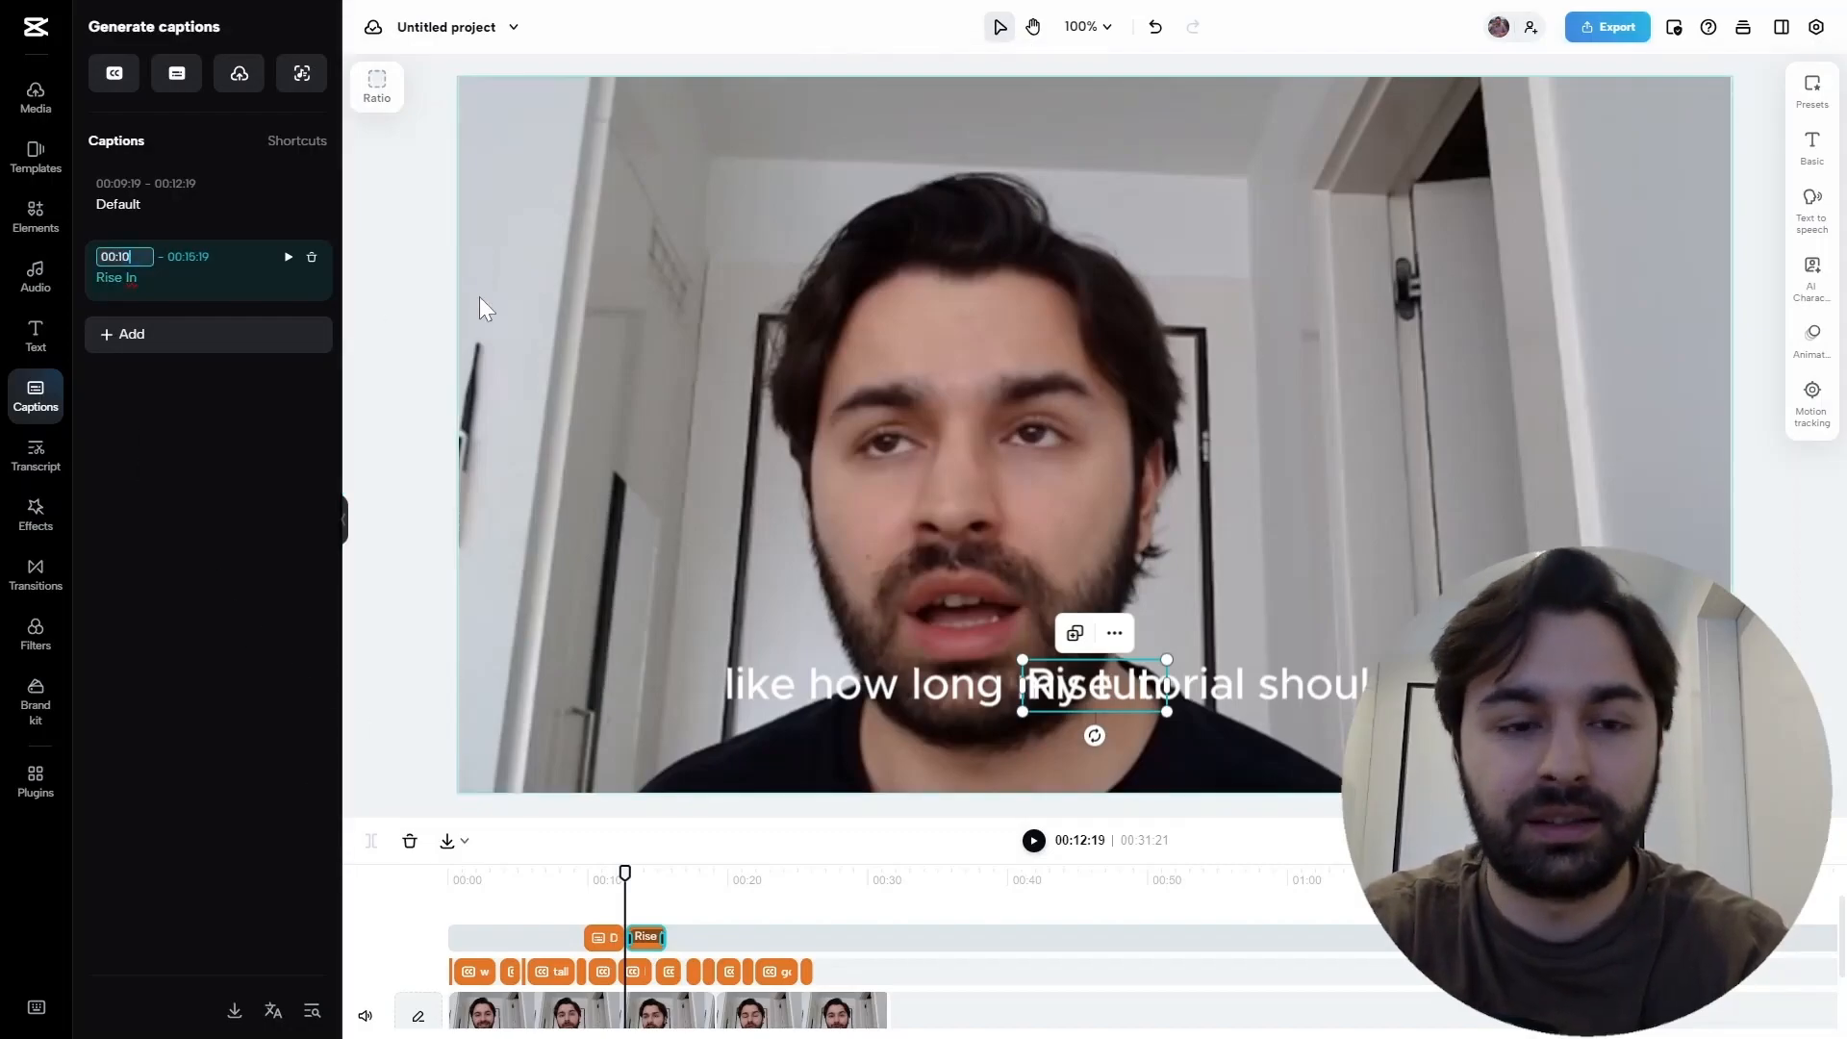
pyautogui.click(215, 414)
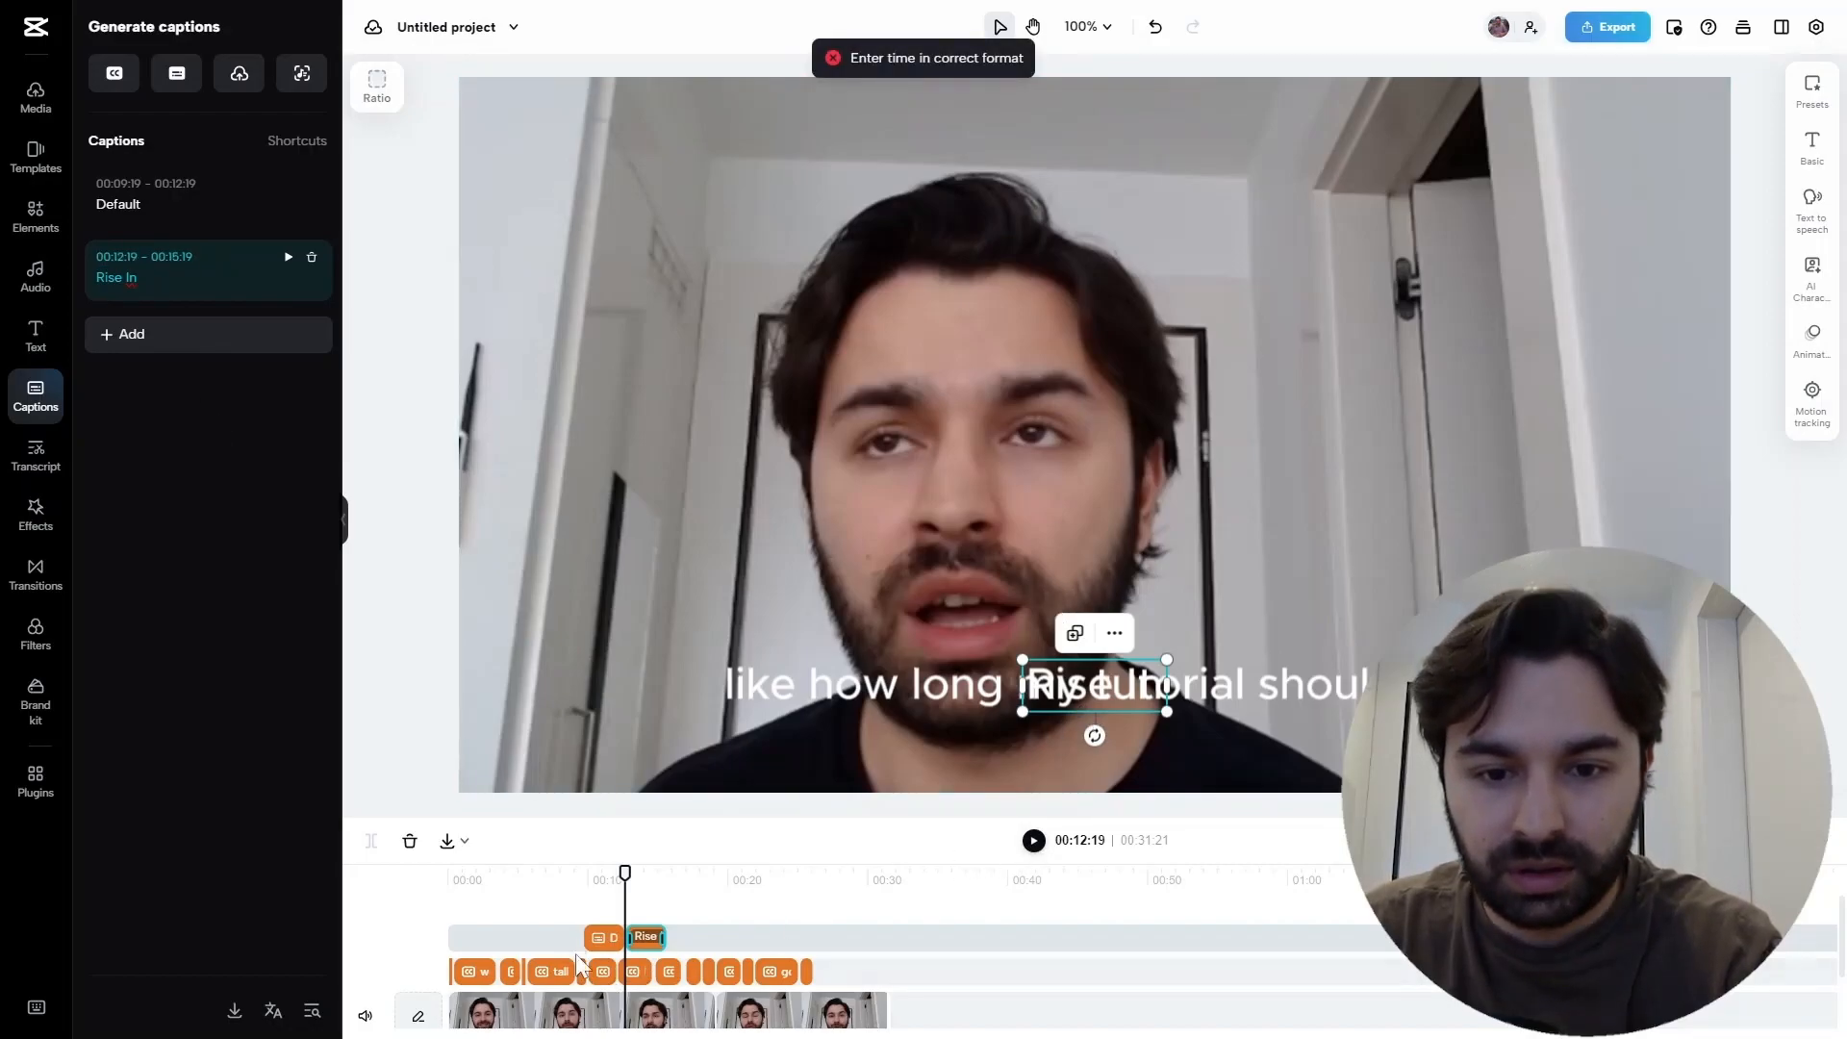
# - Move the "Rise In" caption along the timeline so that it starts at 00:15:16
pyautogui.moveTo(665, 948); pyautogui.dragTo(701, 938)
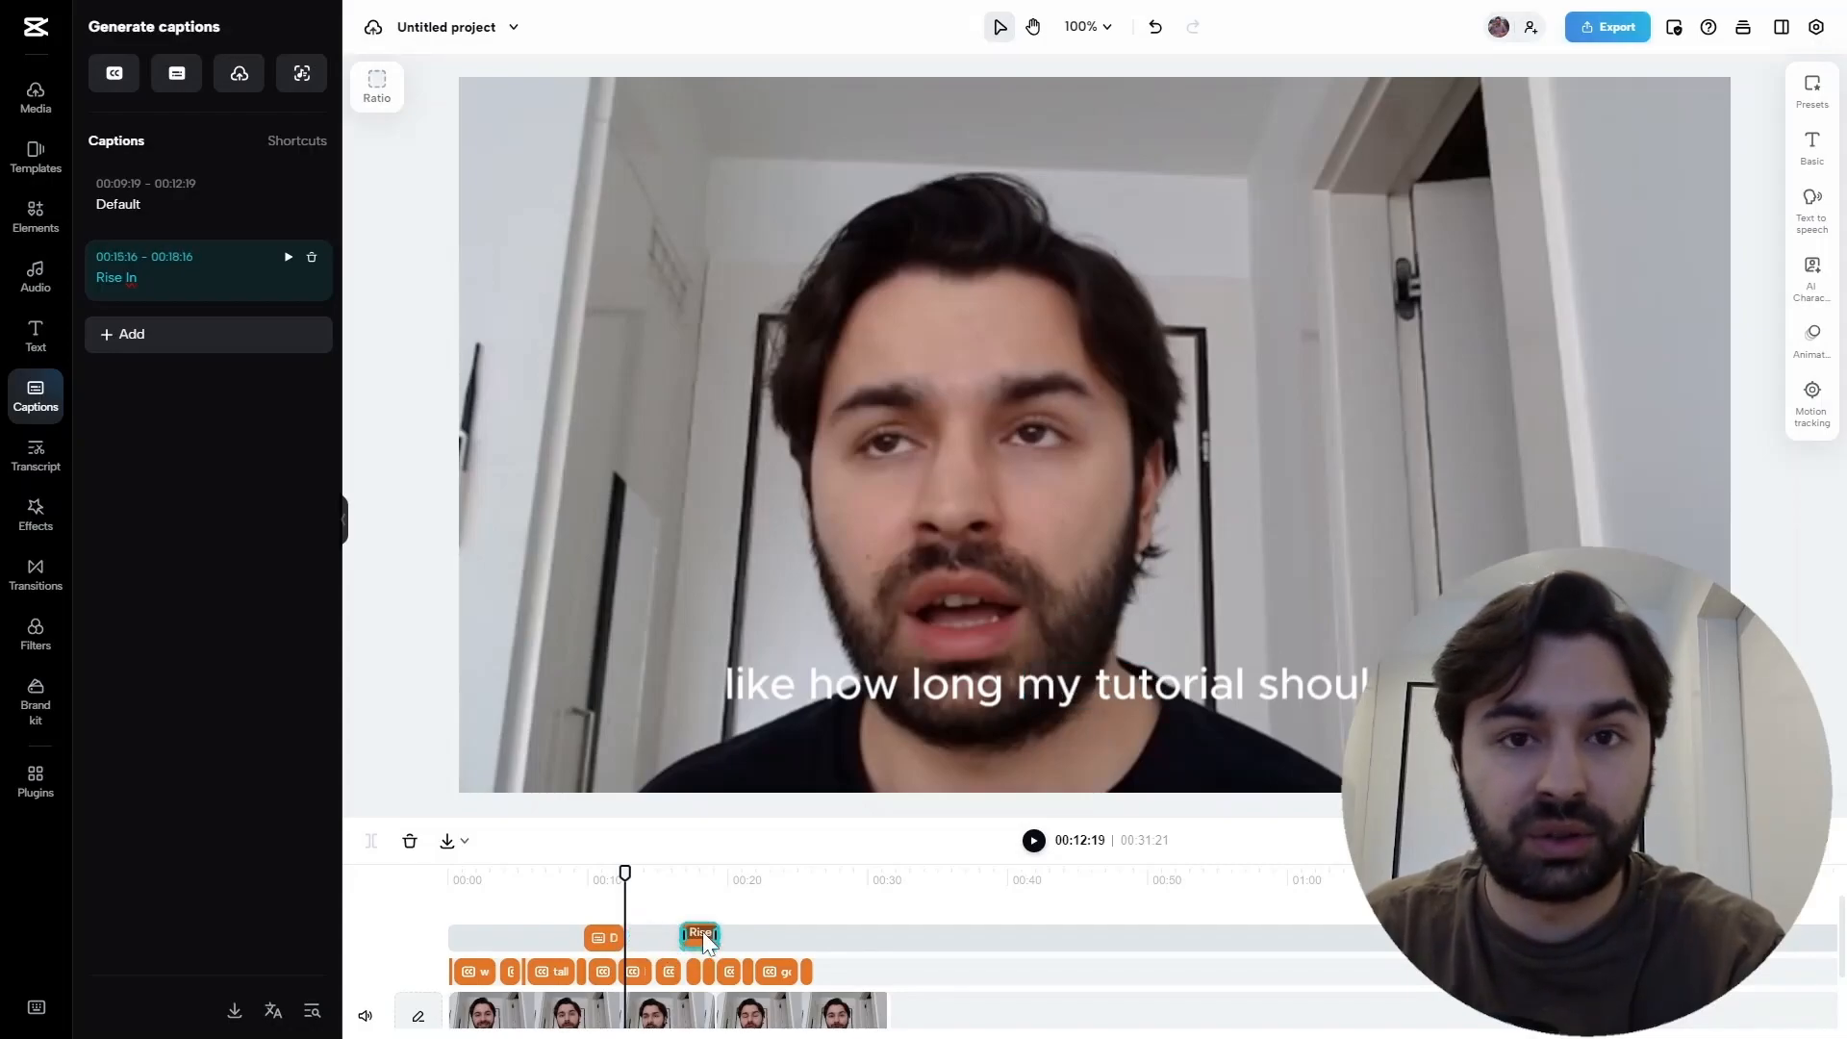
# - Shift the "Rise In" caption to start at 00:16:15 and apply the preset with white text and a blue outline to the captions
pyautogui.click(703, 931)
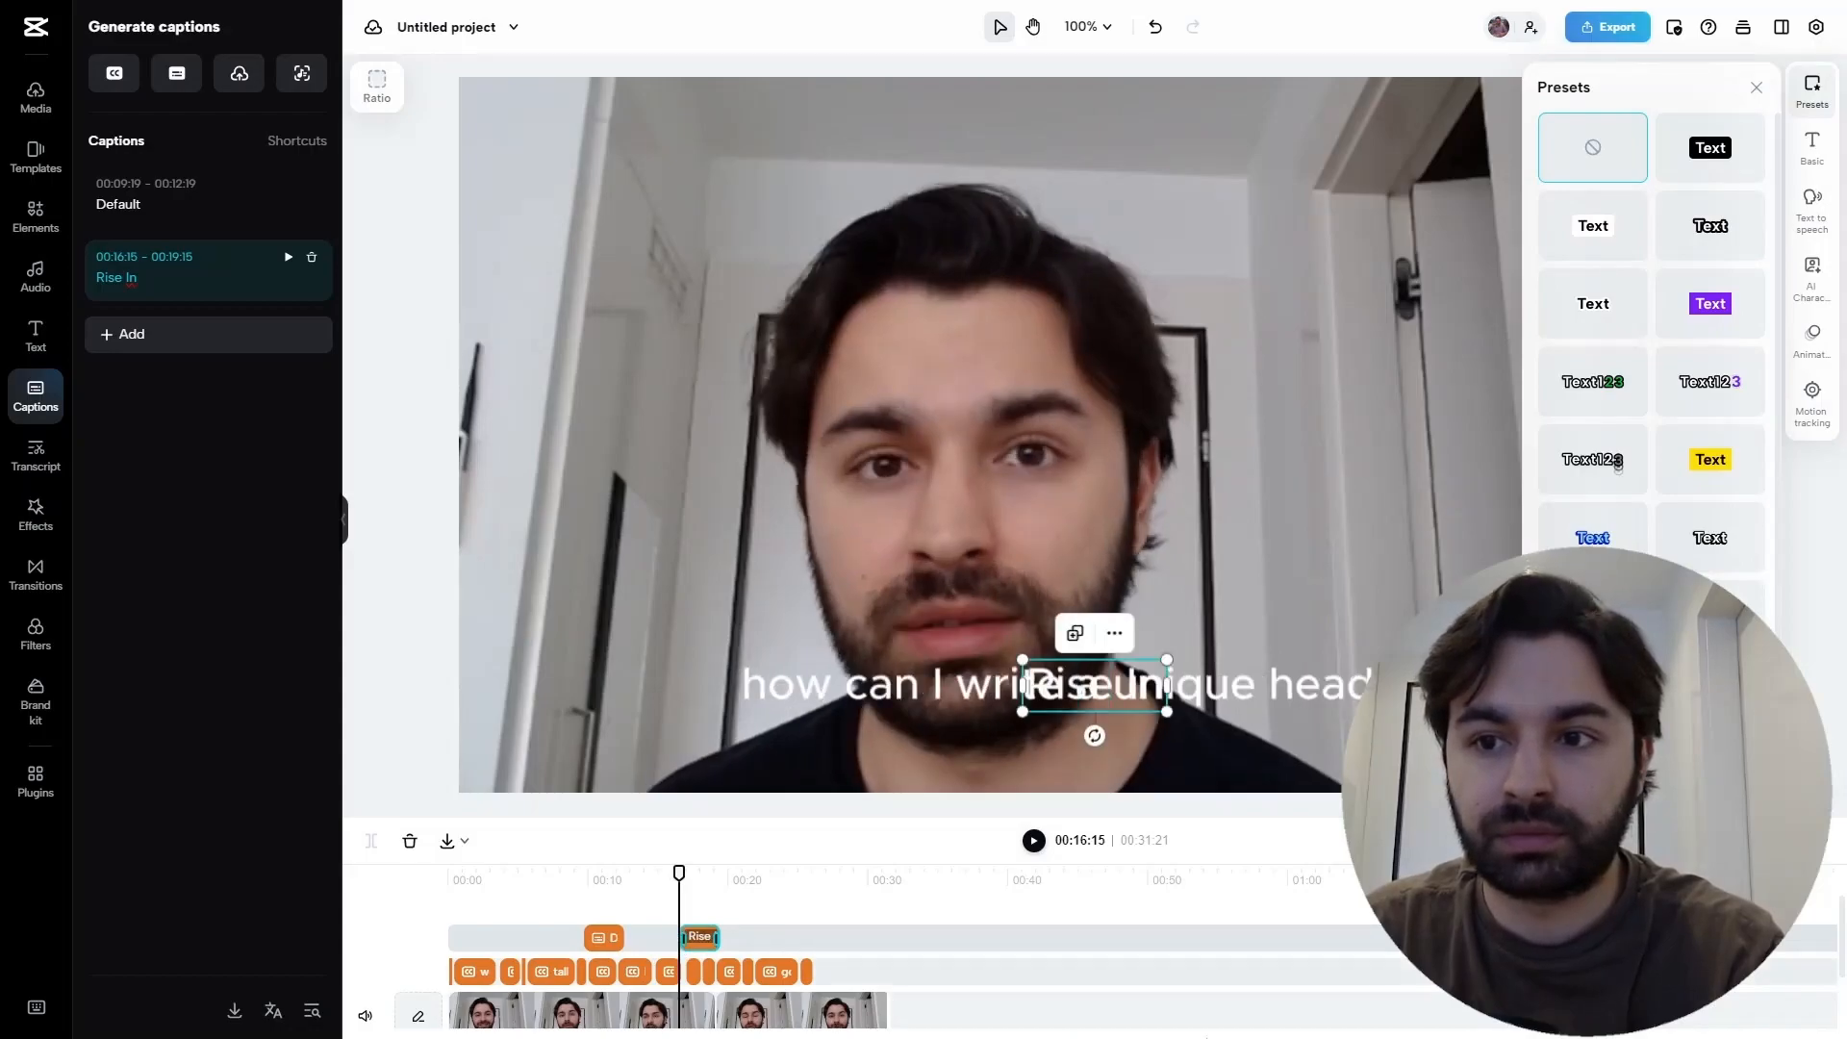
pyautogui.scroll(-1, 1618, 454)
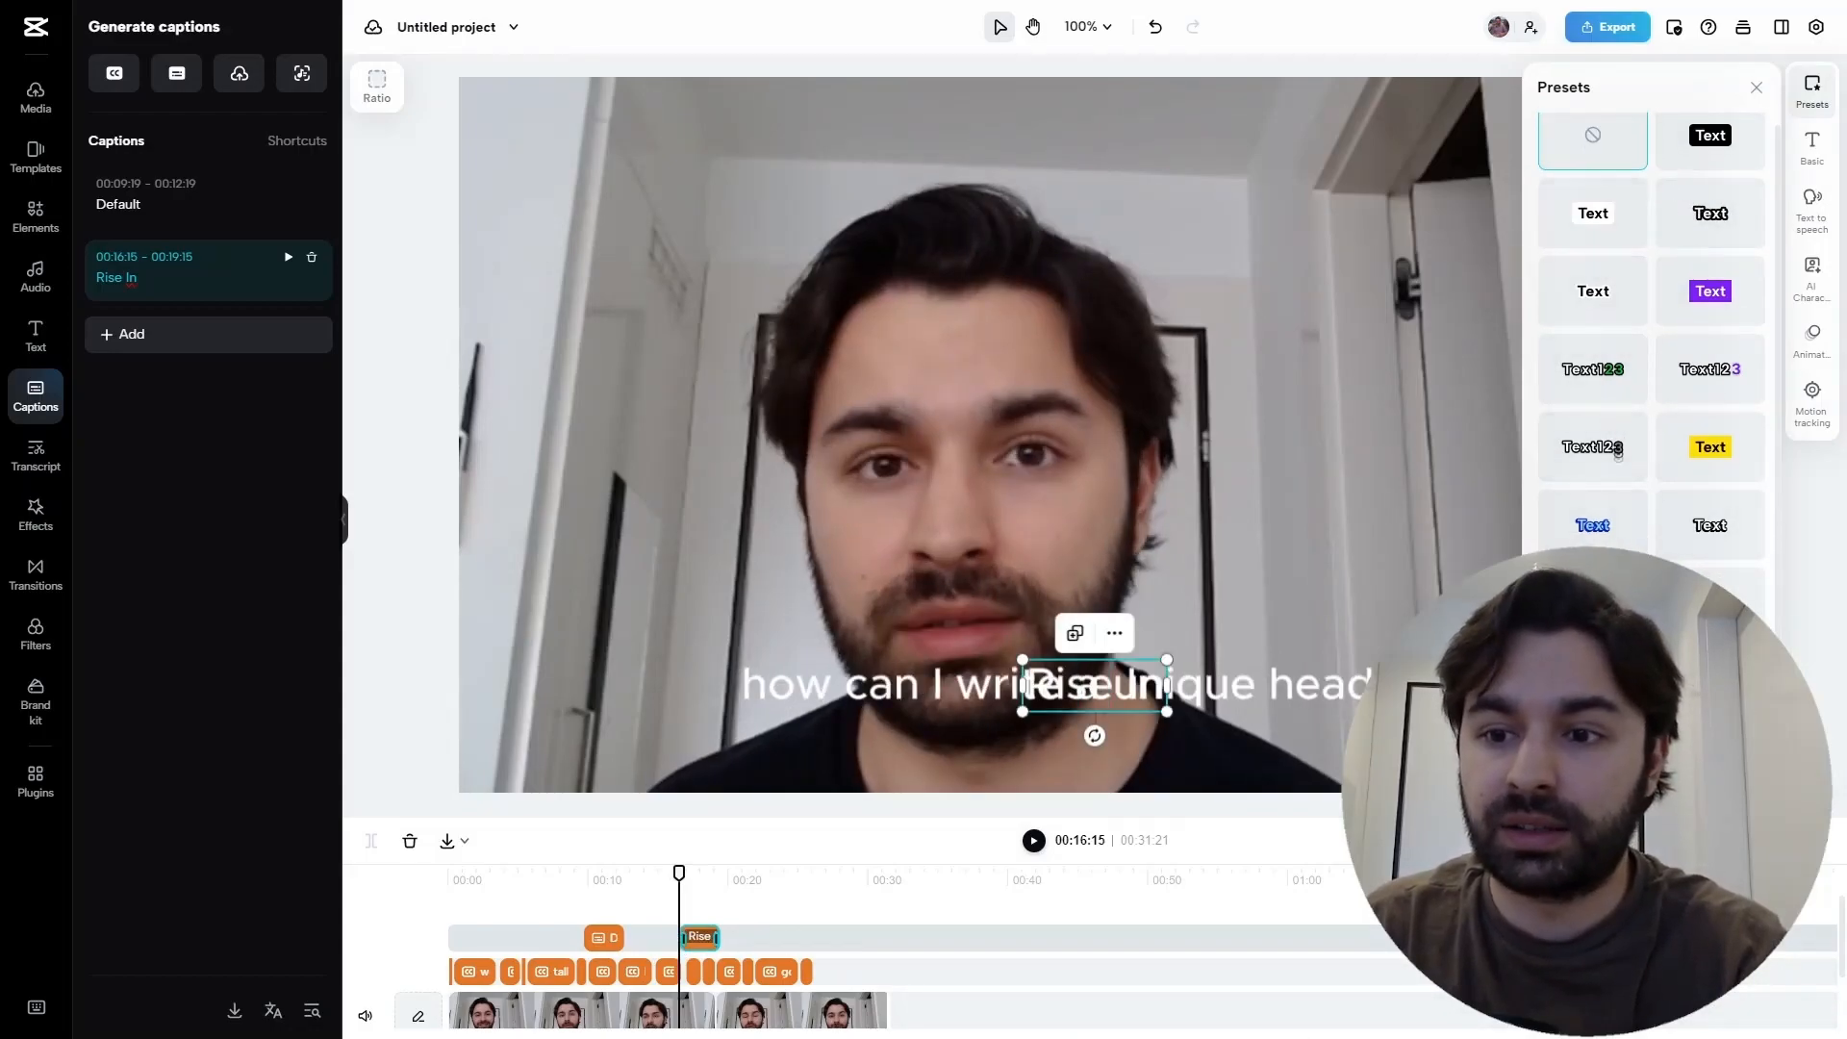
pyautogui.click(1619, 452)
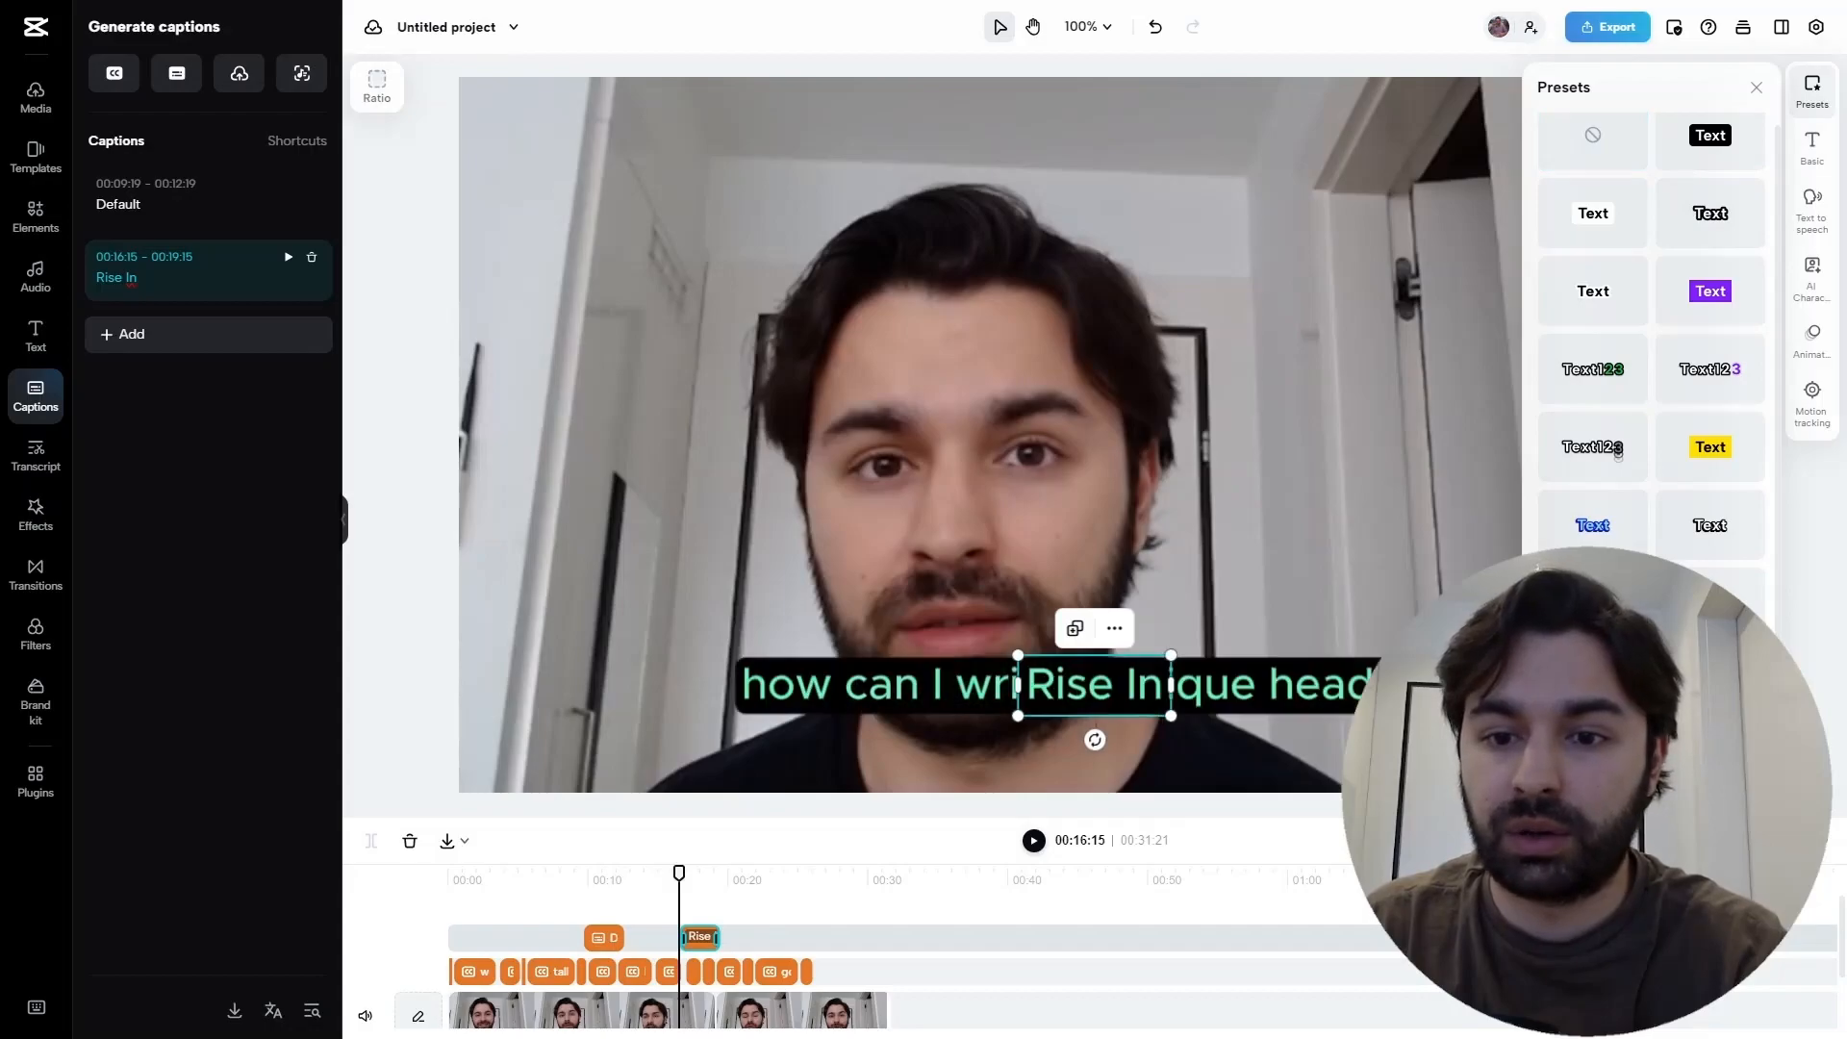
pyautogui.click(1600, 533)
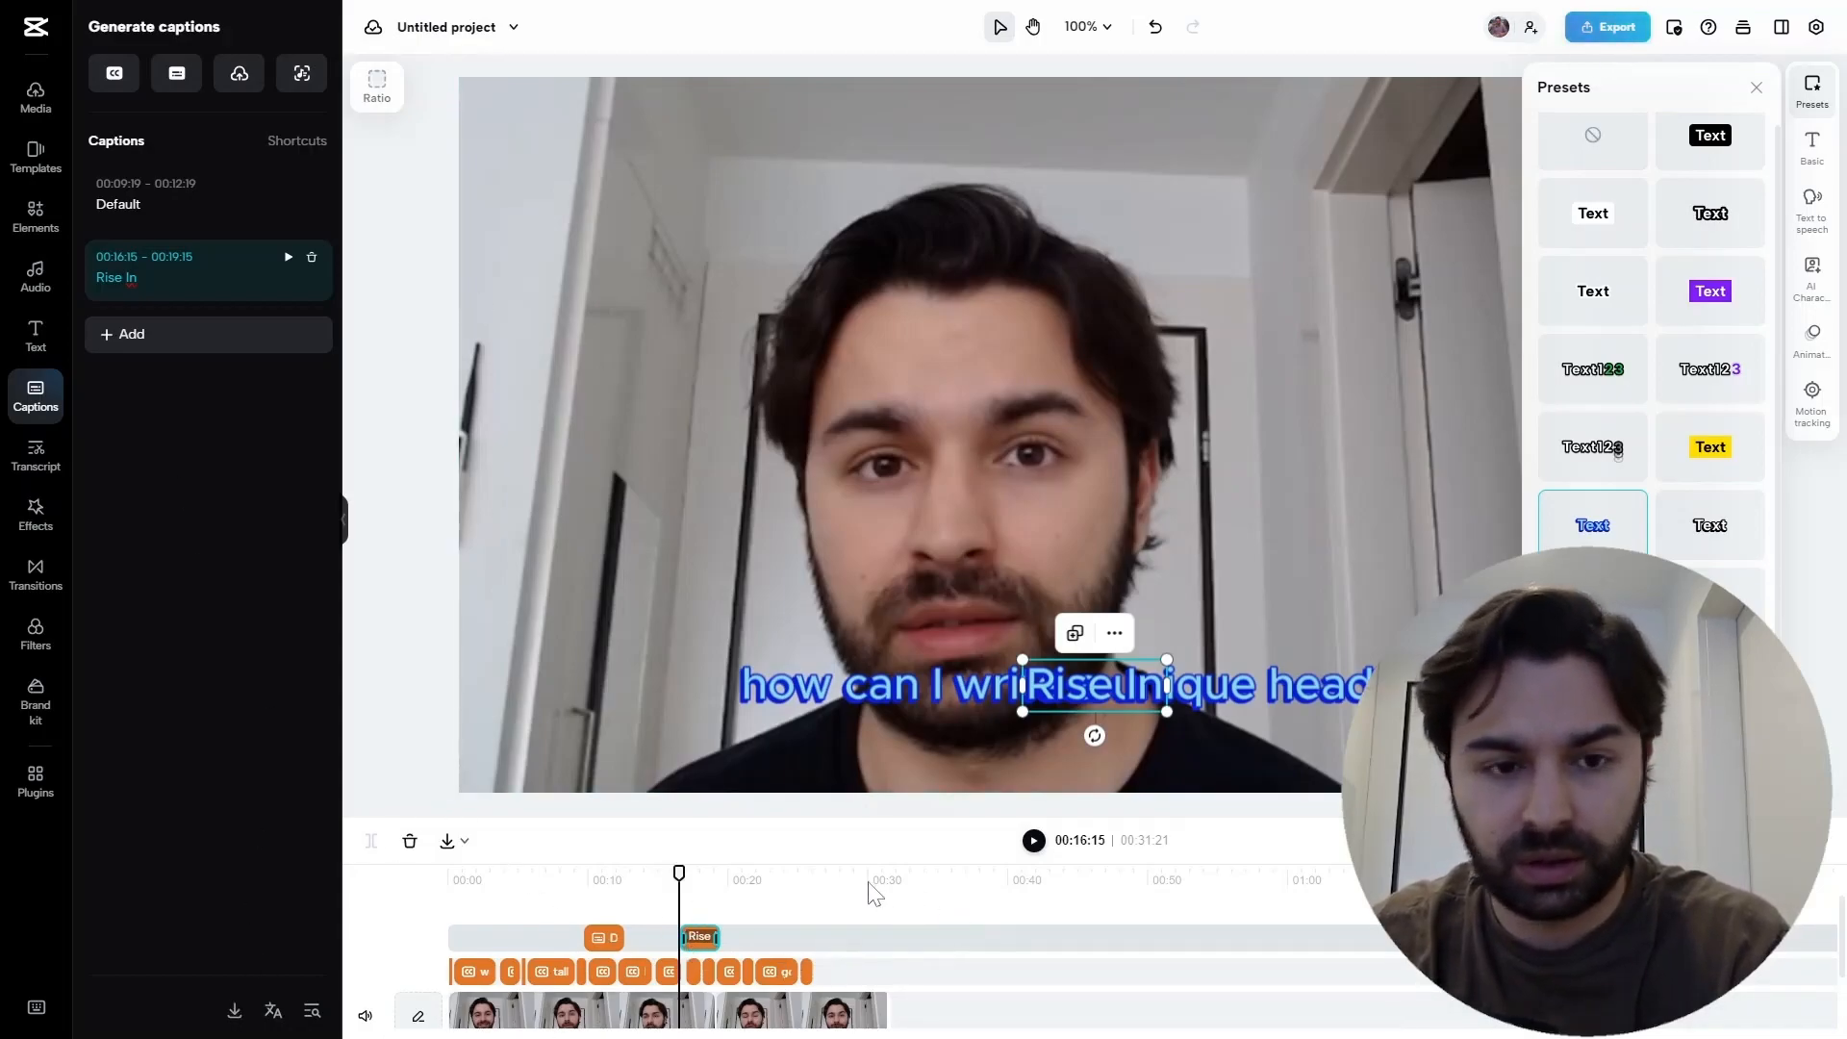
# - Open the export settings for downloading the video and review the name, resolution, quality and frame rate options
pyautogui.click(1614, 29)
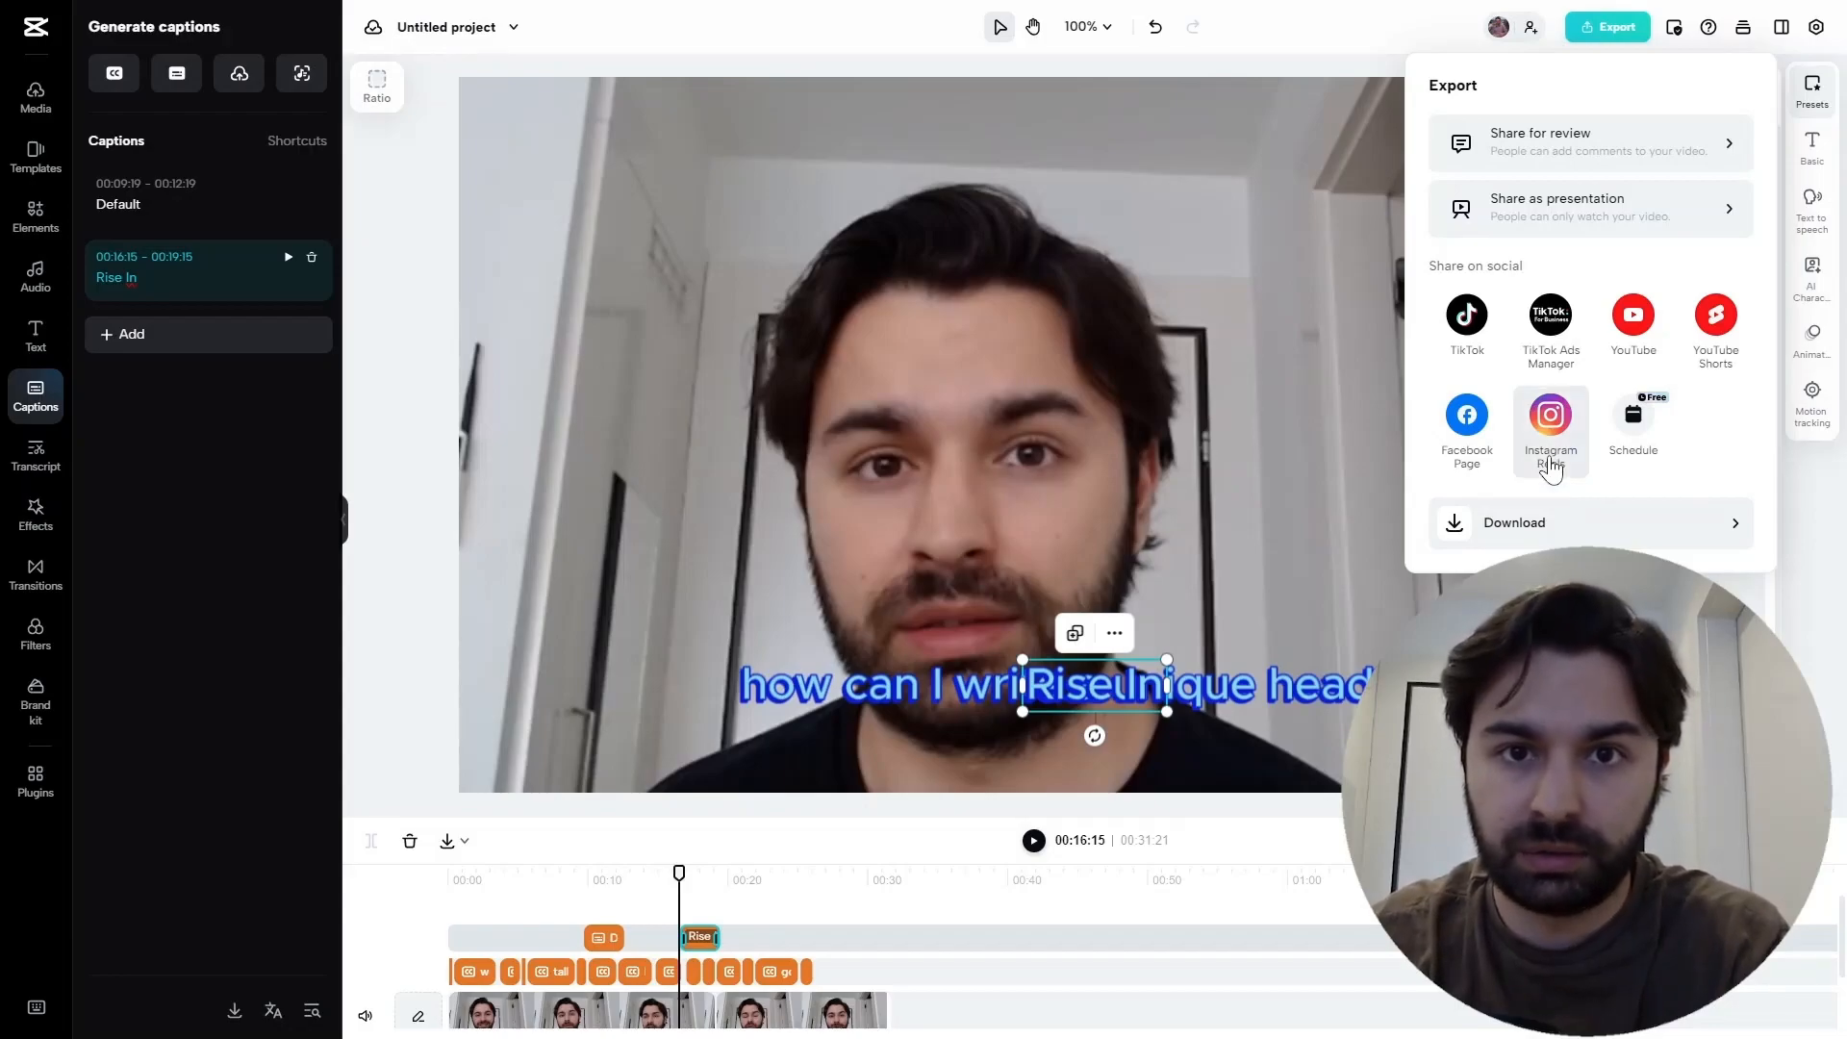
pyautogui.click(1548, 527)
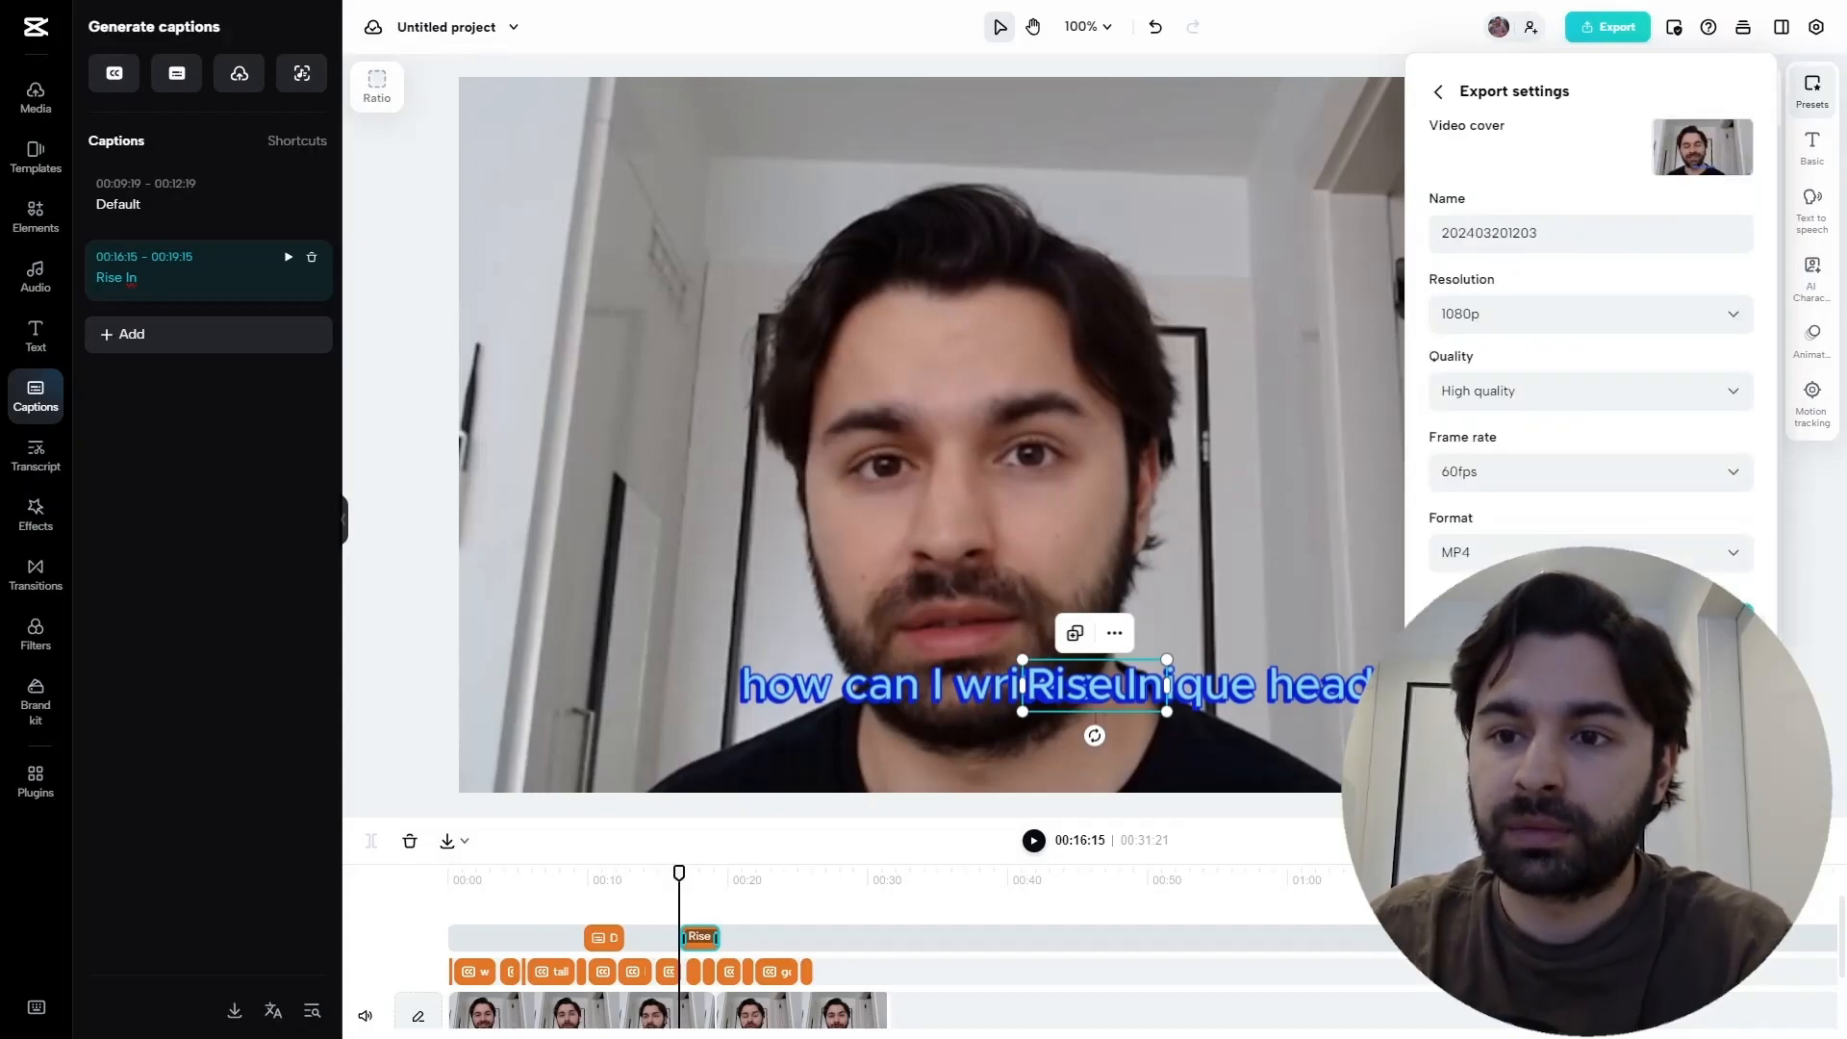
pyautogui.doubleClick(1540, 235)
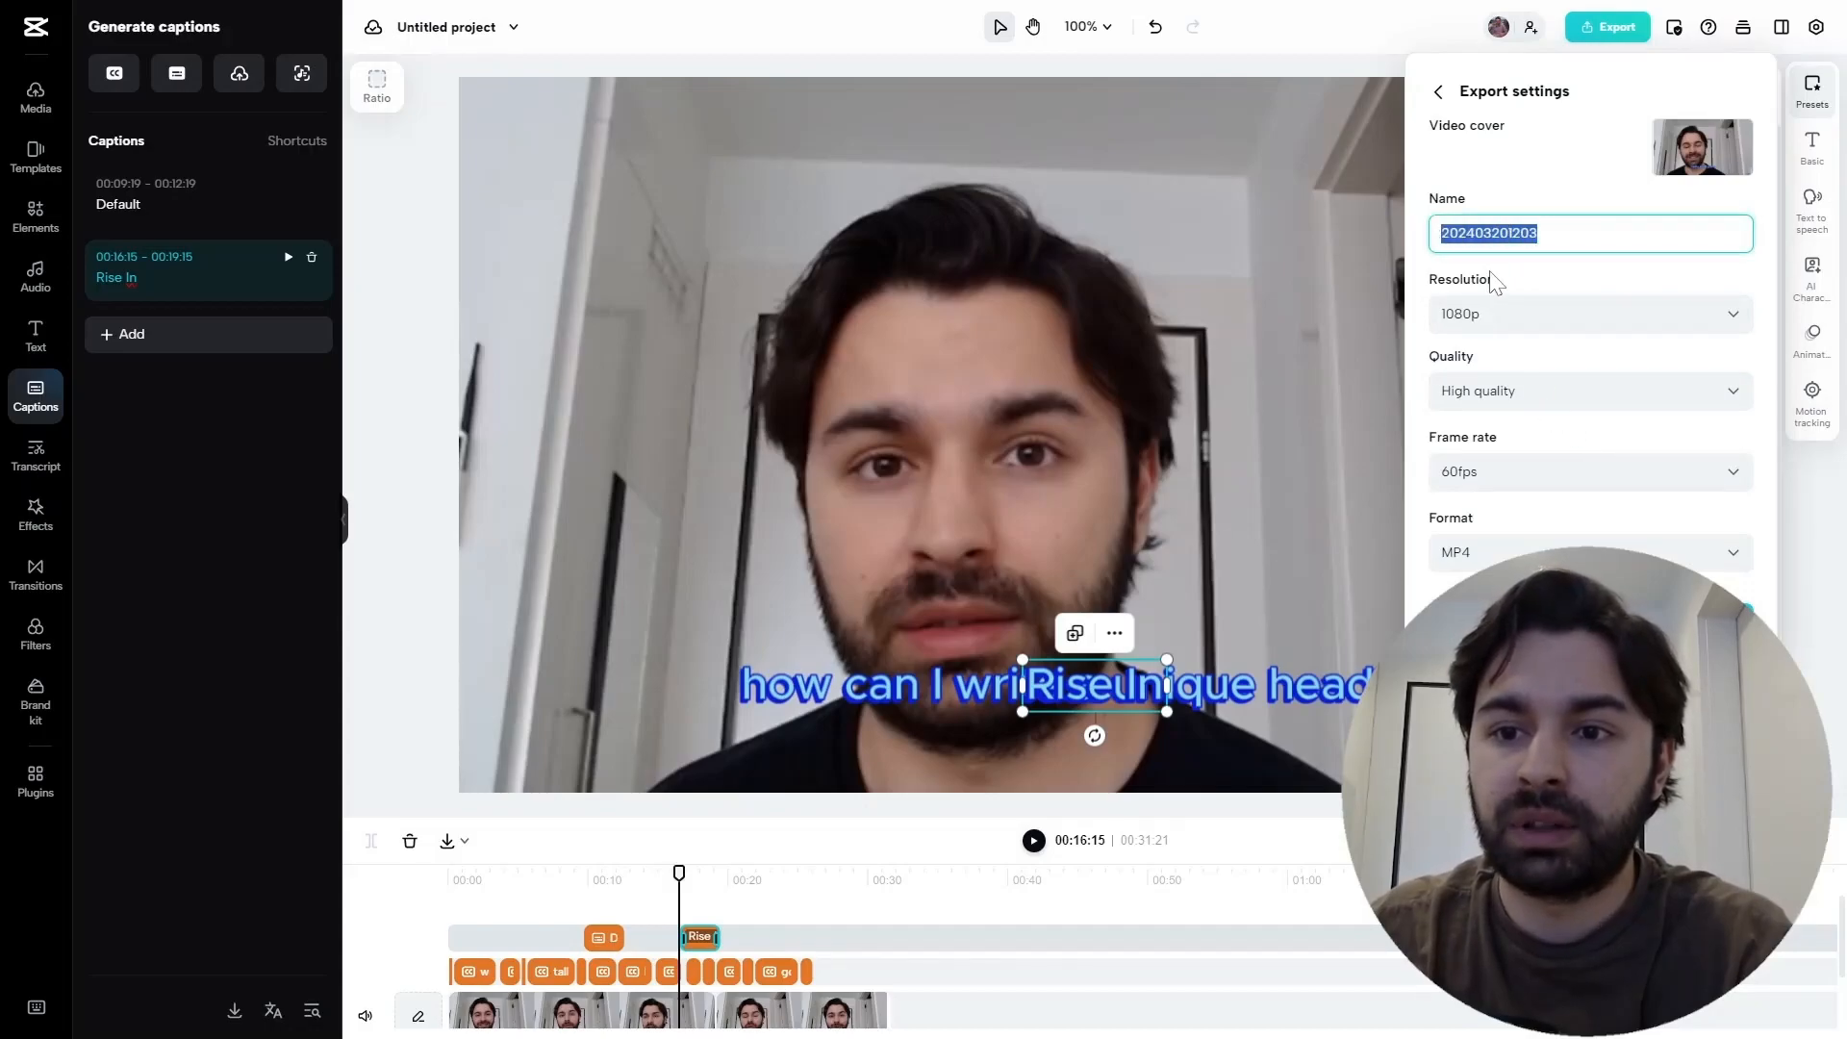
pyautogui.click(1486, 318)
pyautogui.click(1487, 320)
pyautogui.click(1517, 399)
pyautogui.click(1516, 400)
pyautogui.click(1504, 480)
pyautogui.click(1504, 481)
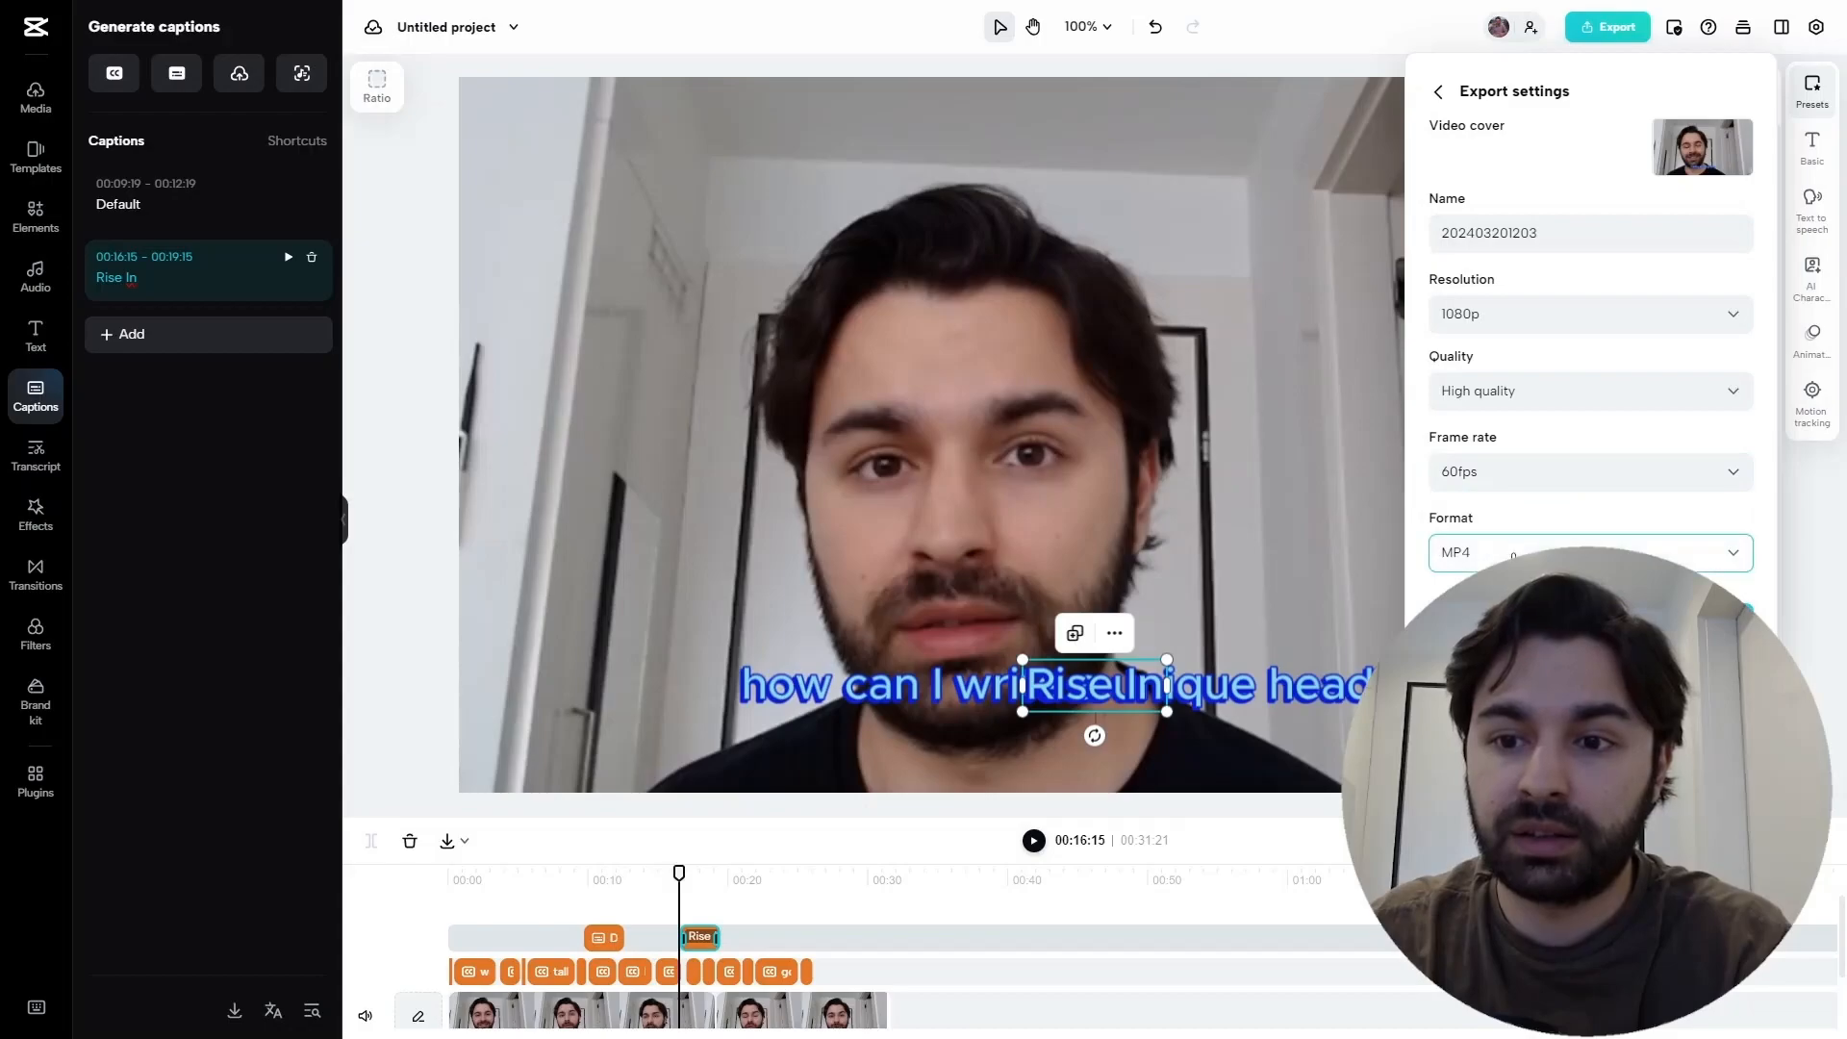
# - Name the video "Written Tutorial" and export it as MP4 at 1080p, high quality and 60fps
pyautogui.doubleClick(1578, 236)
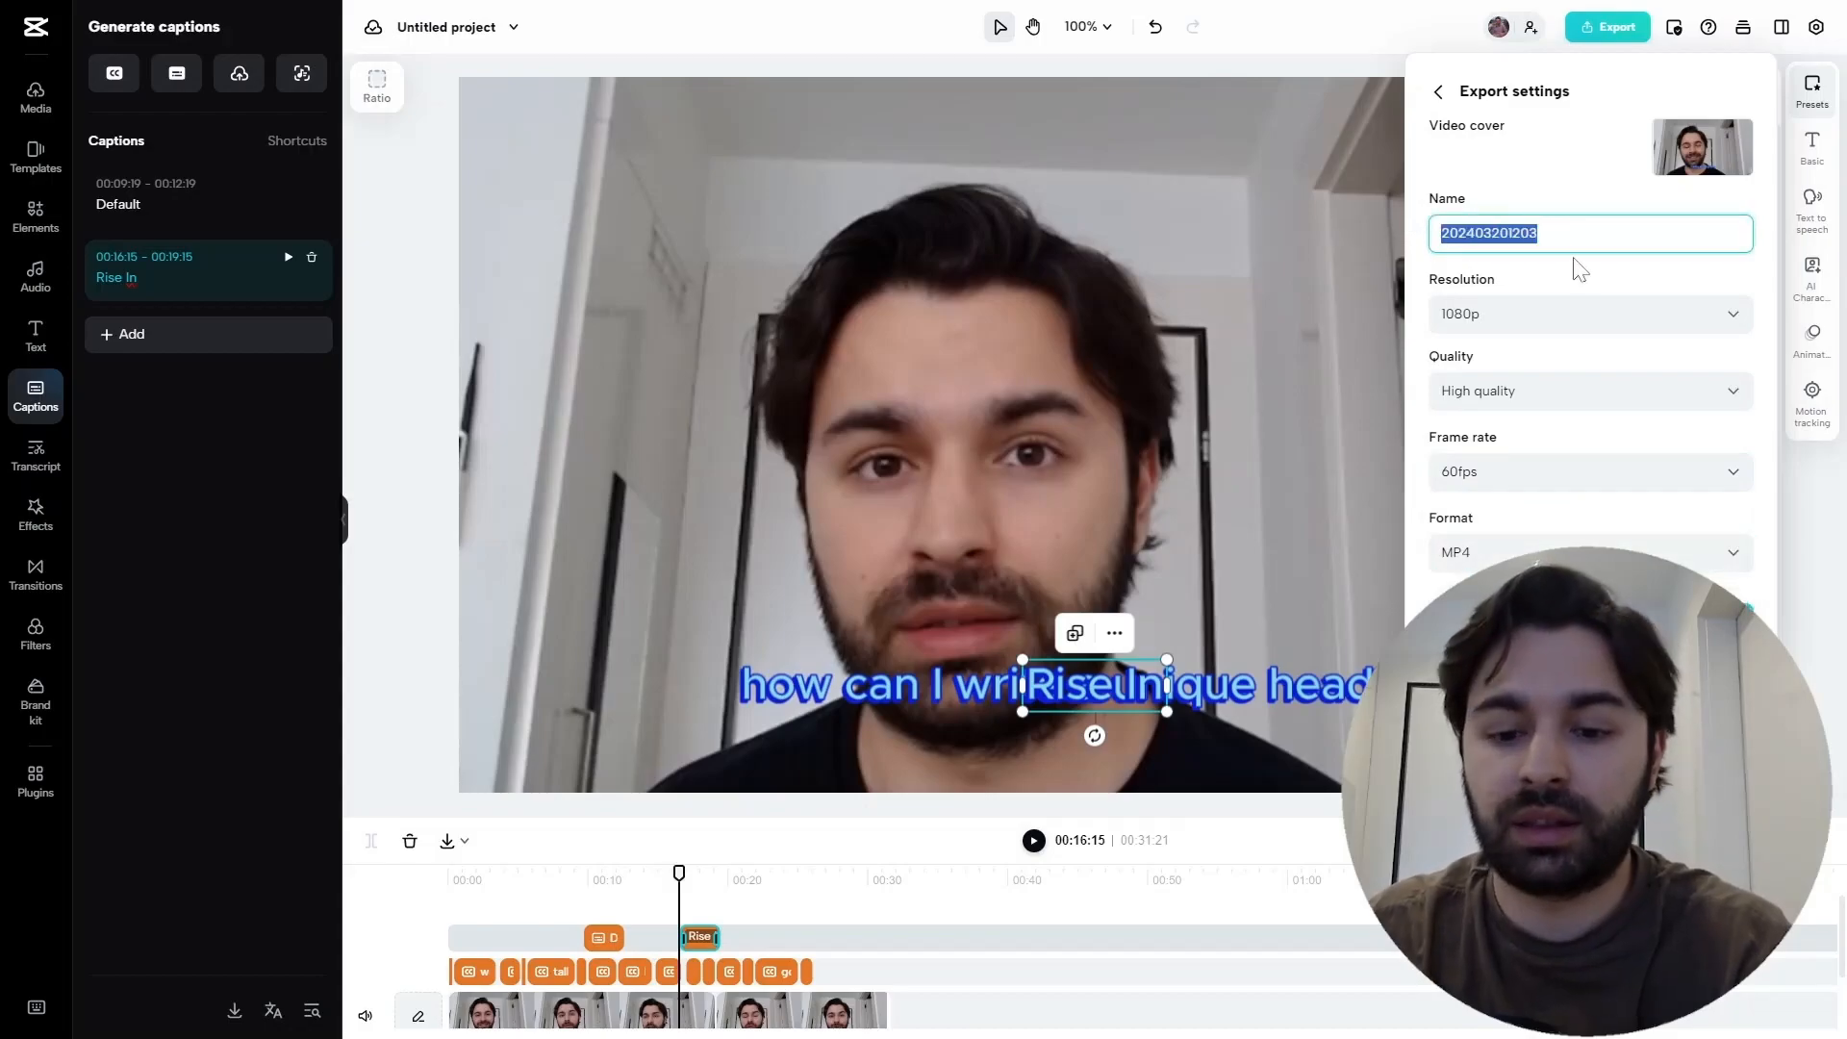
pyautogui.write('Written Tutorial')
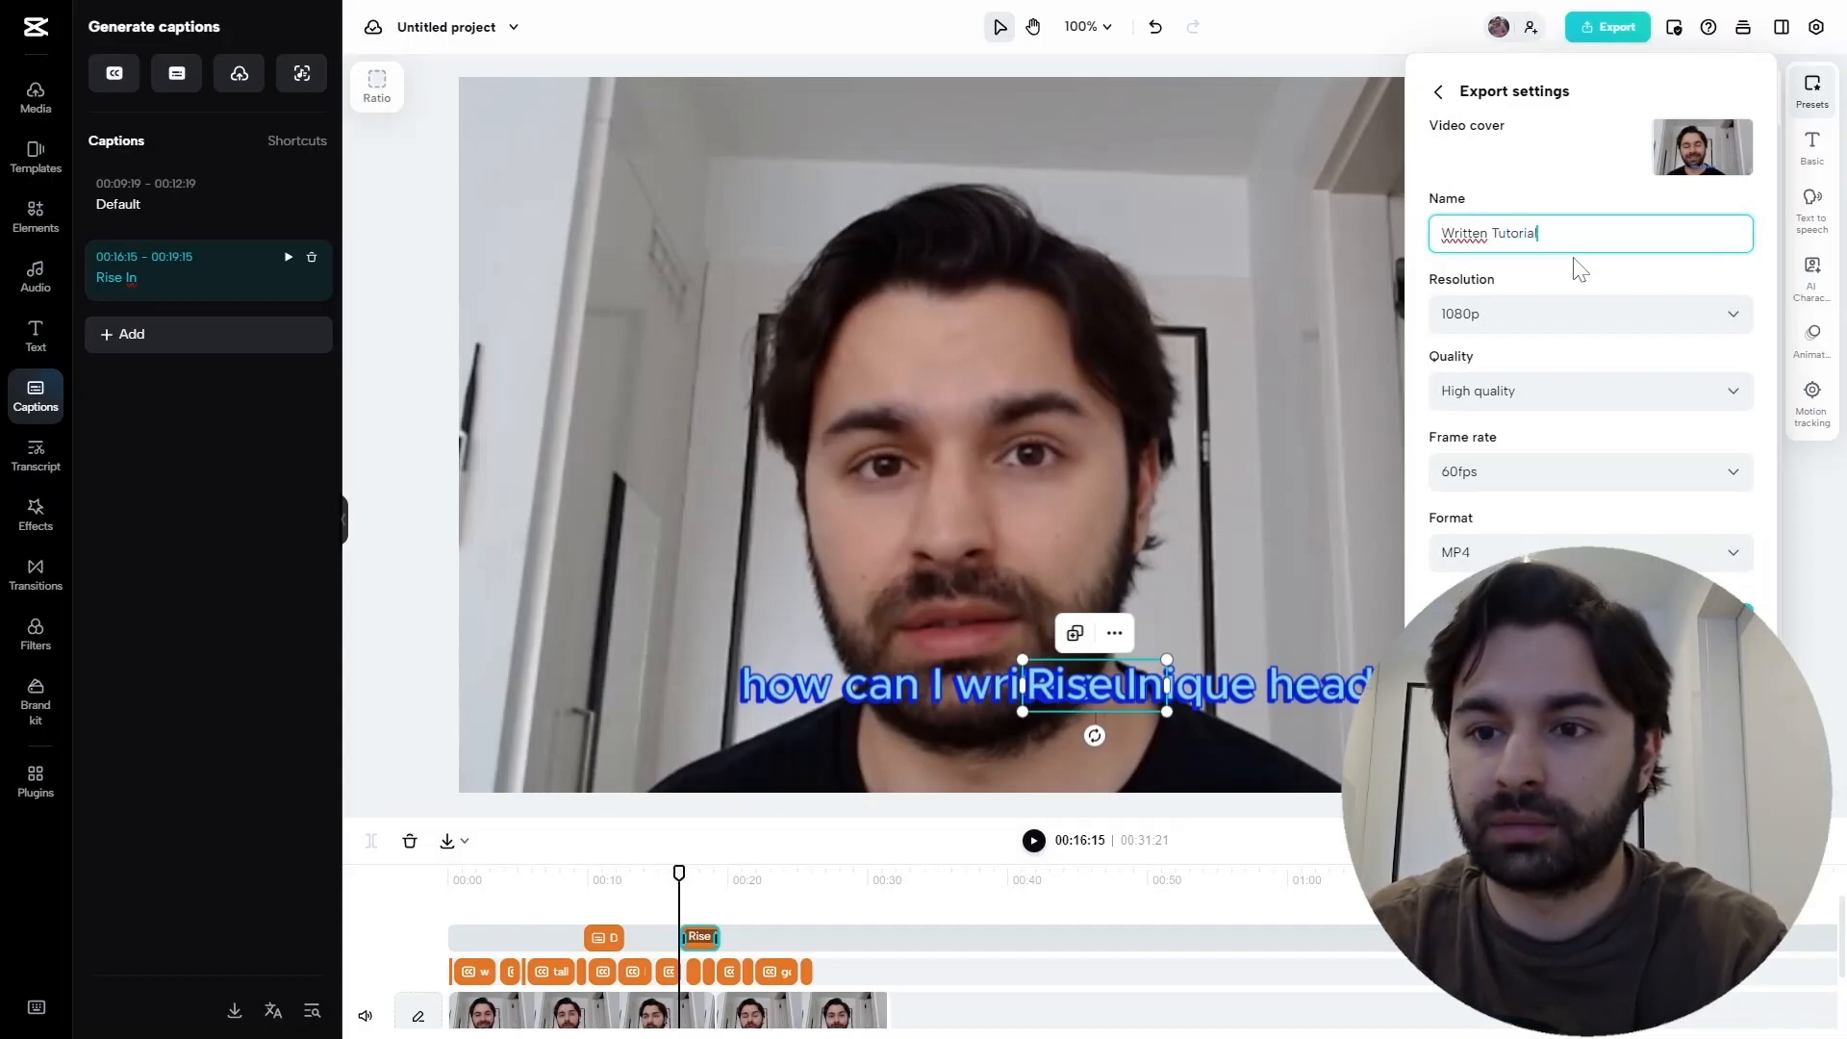
pyautogui.click(1492, 321)
pyautogui.click(1496, 326)
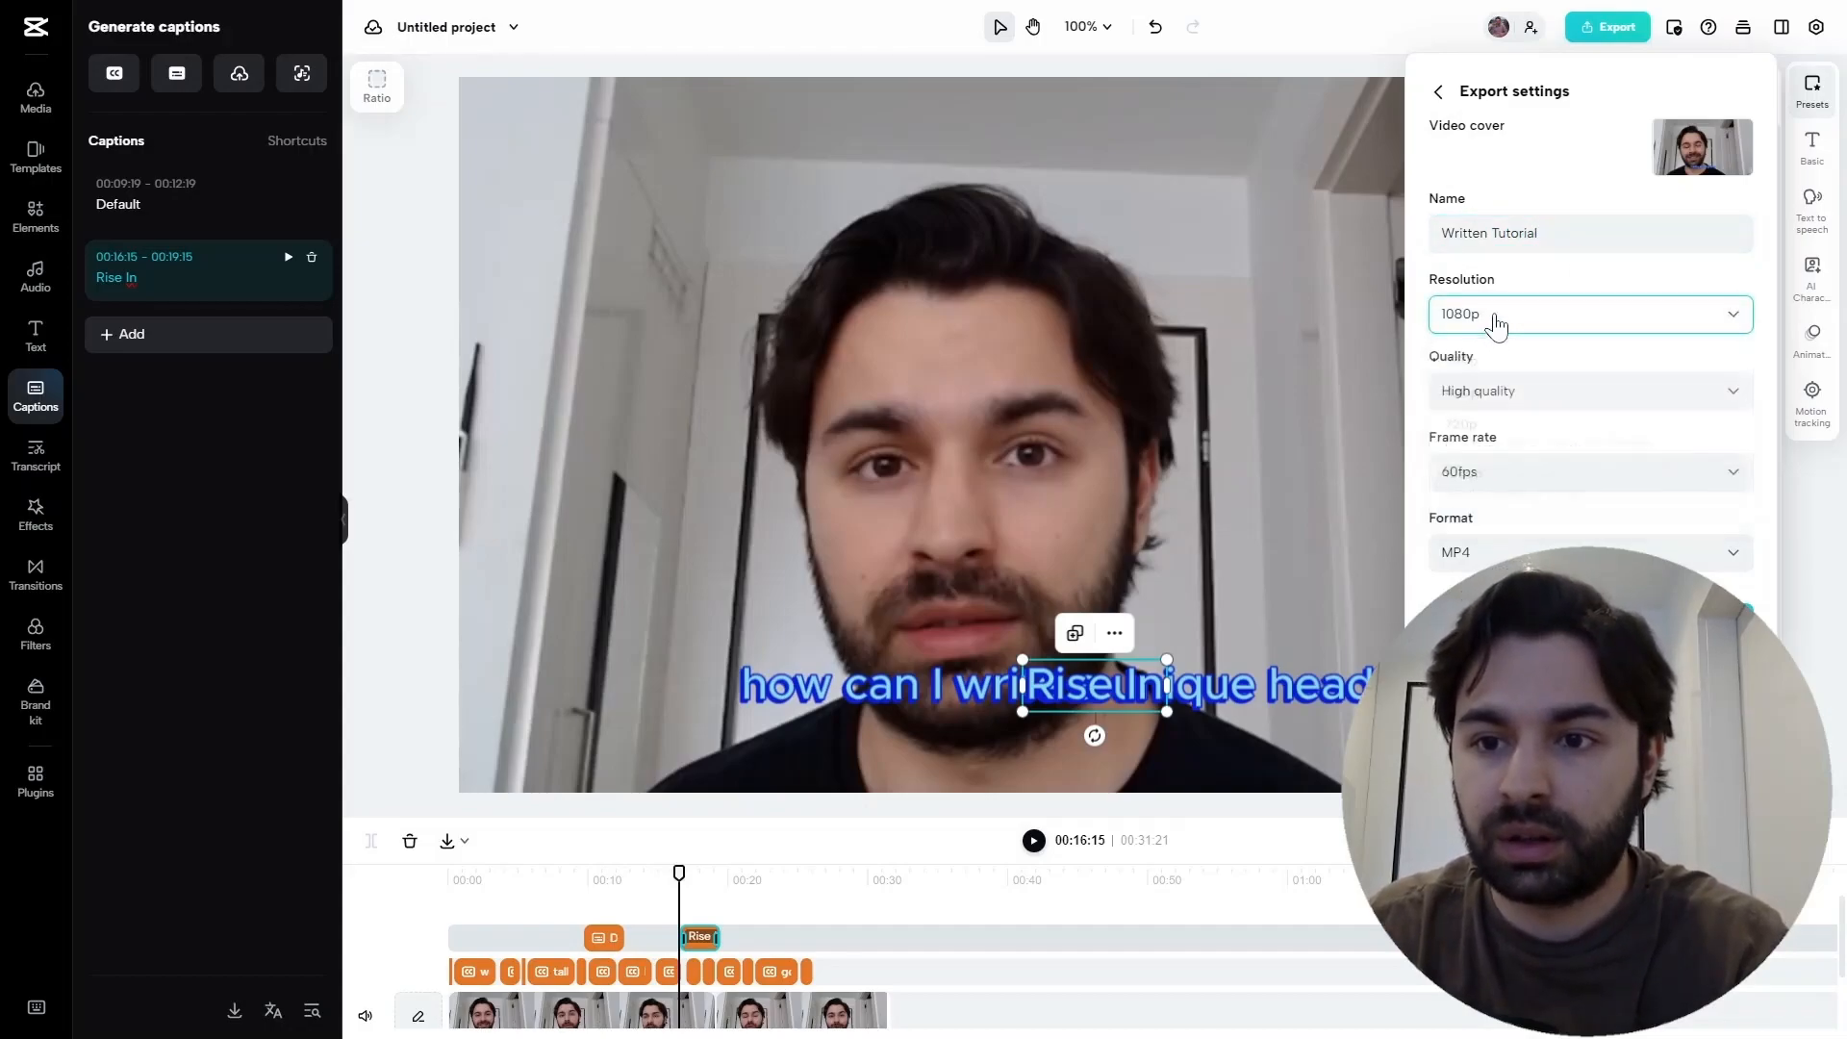
pyautogui.click(1534, 401)
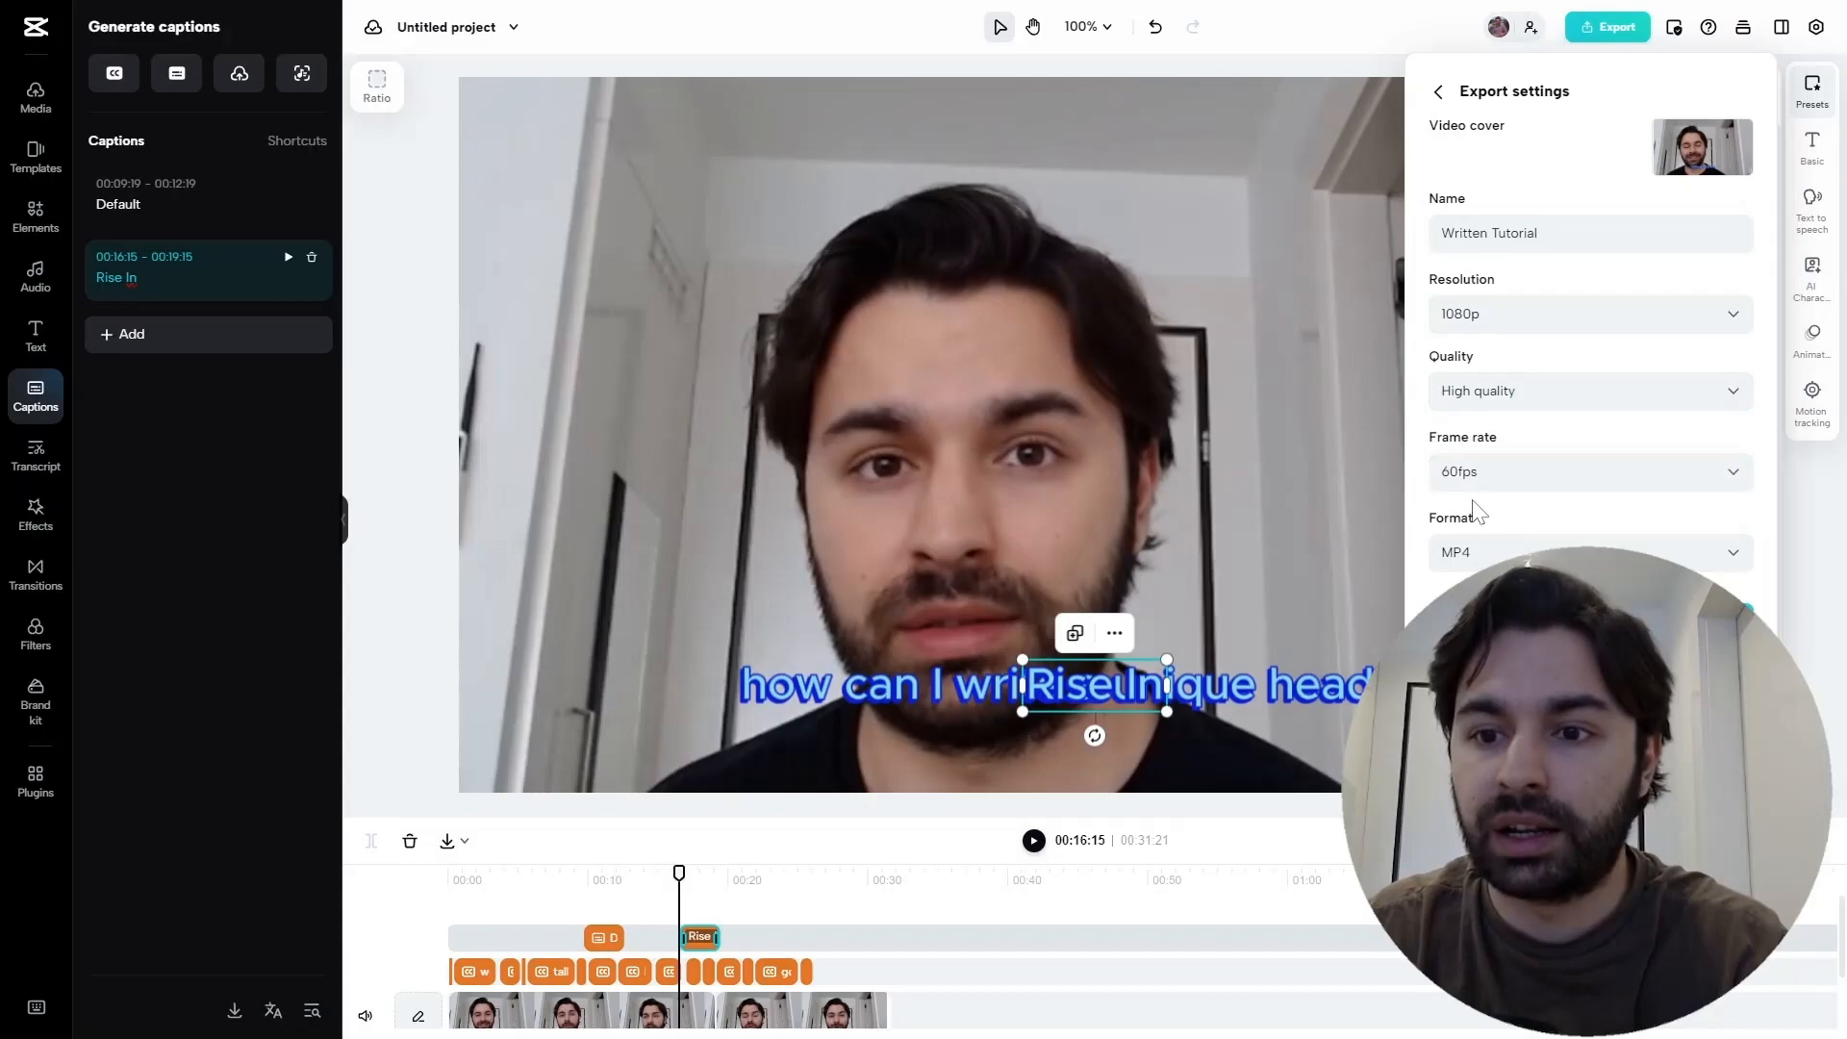
pyautogui.click(1504, 481)
pyautogui.click(1504, 481)
pyautogui.click(1533, 550)
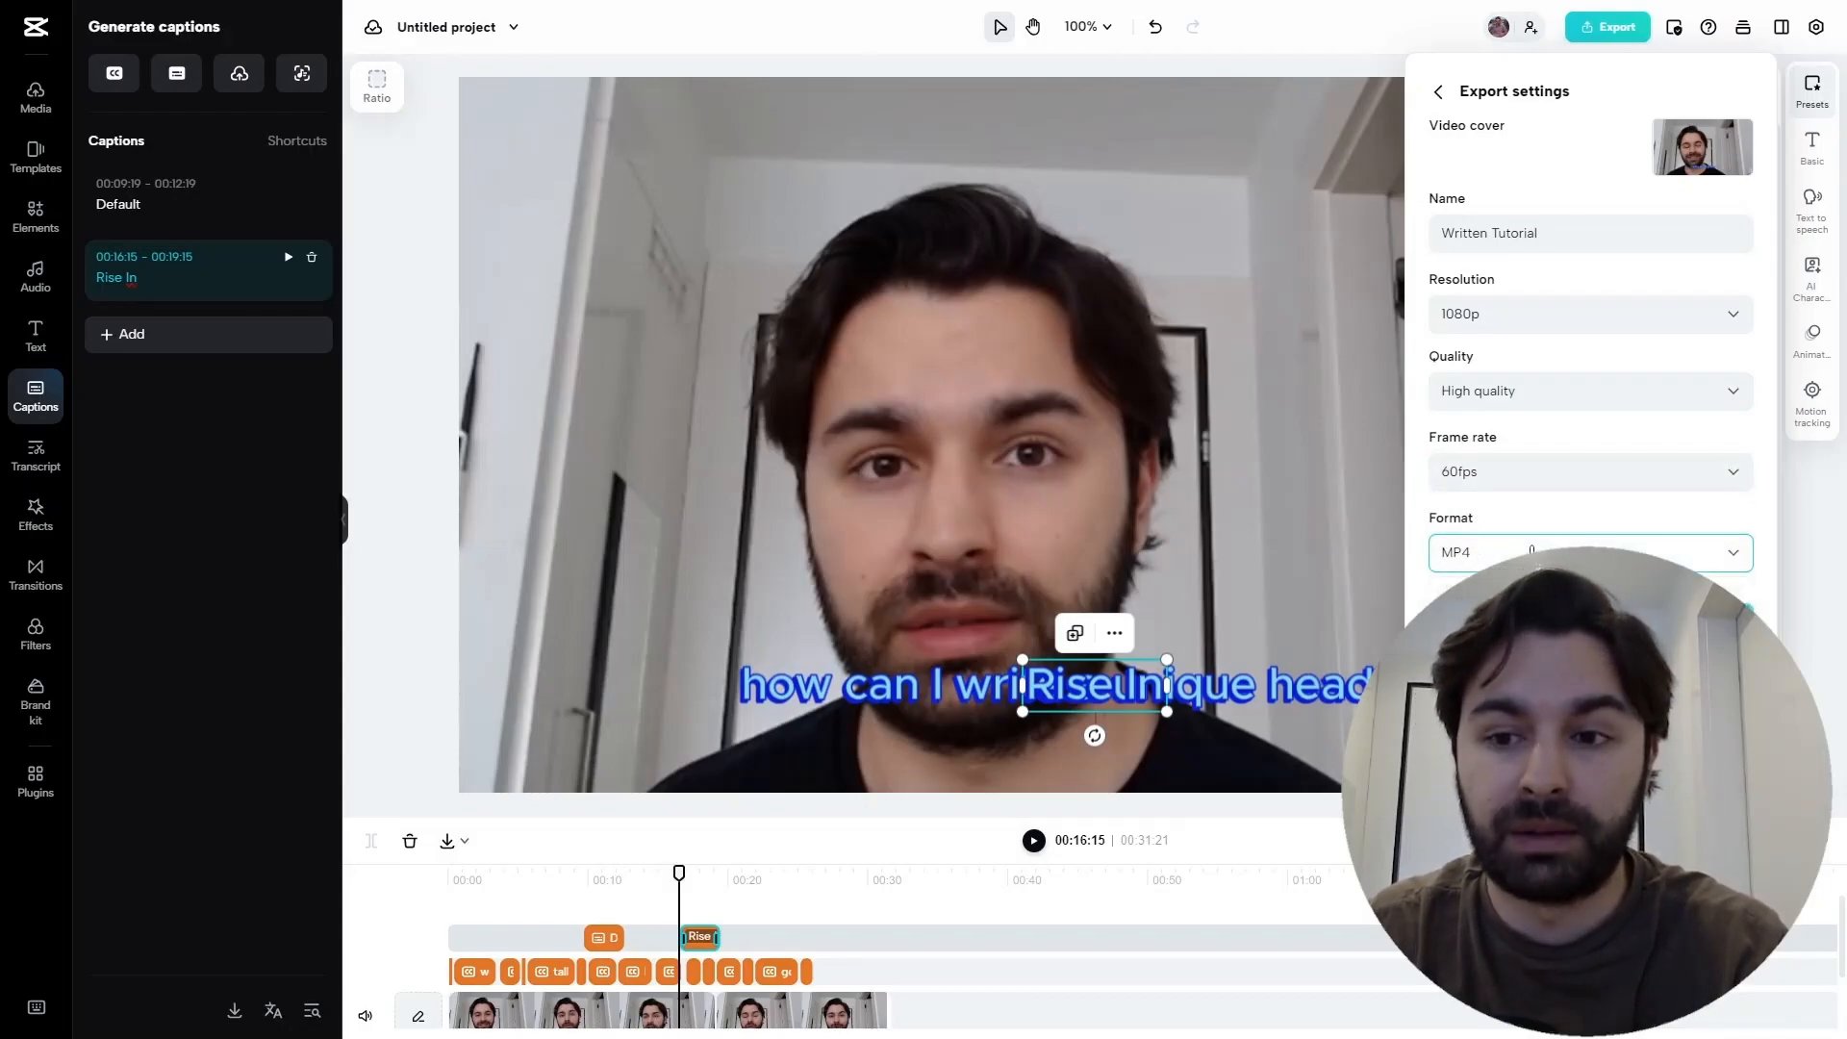
pyautogui.click(1592, 623)
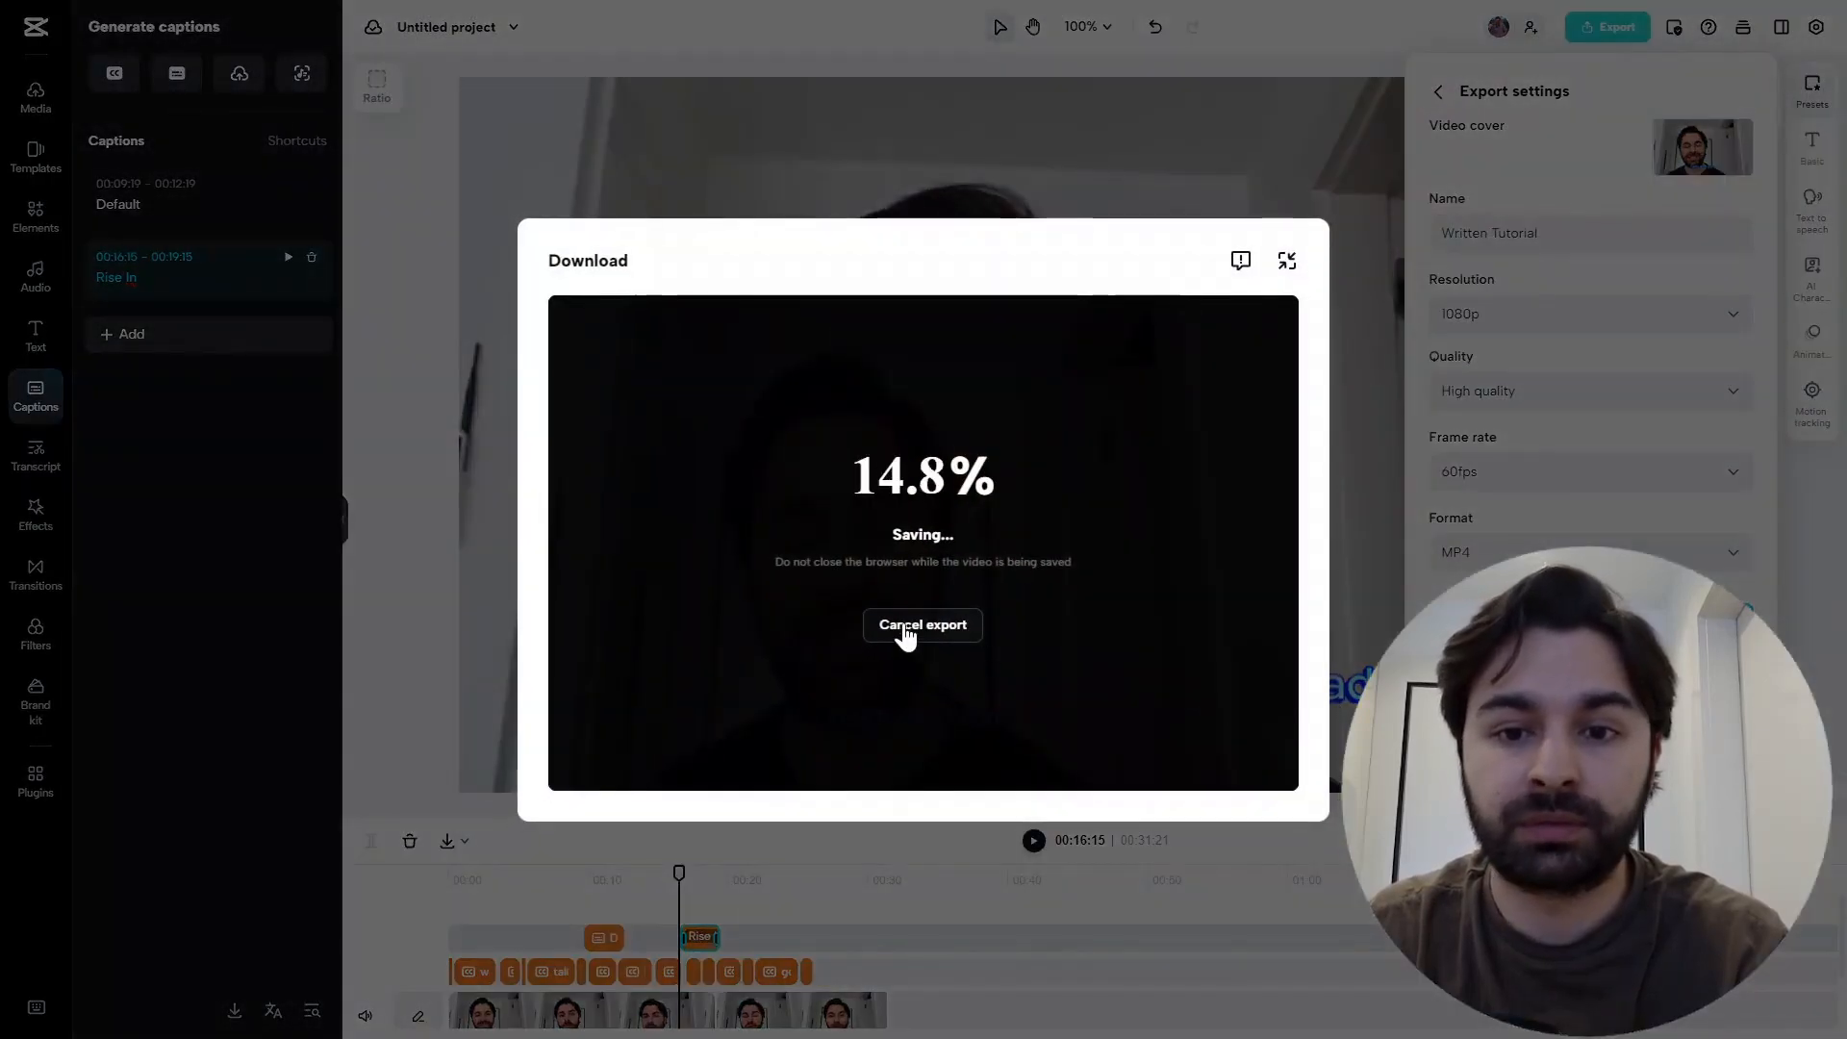